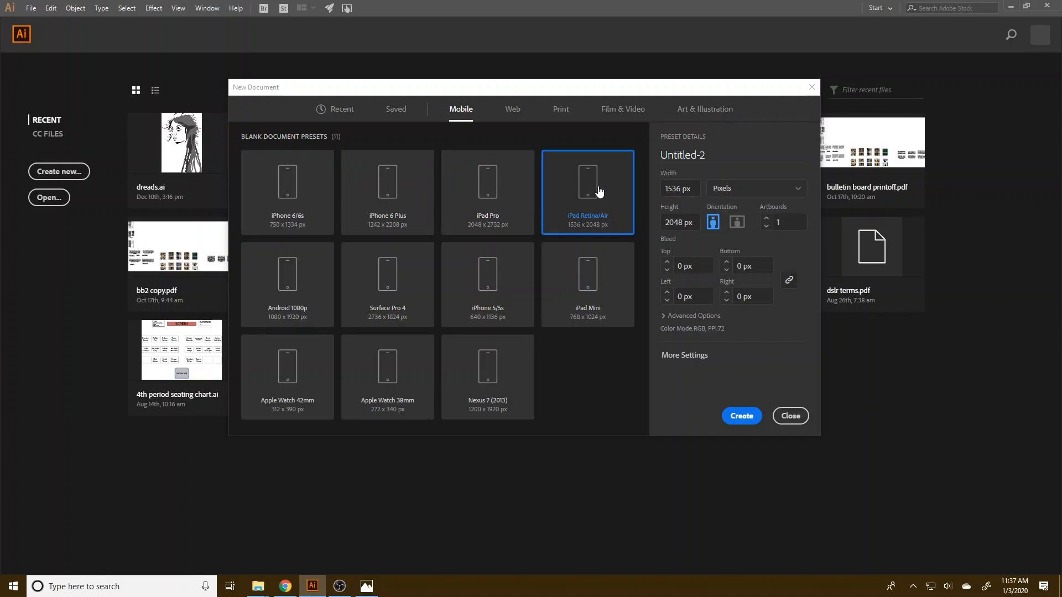
Examine the dimensions of the Mobile document presets, including the iPhone, iPad, Android, Apple Watch and Nexus sizes.
click(497, 268)
click(364, 285)
click(289, 298)
click(305, 201)
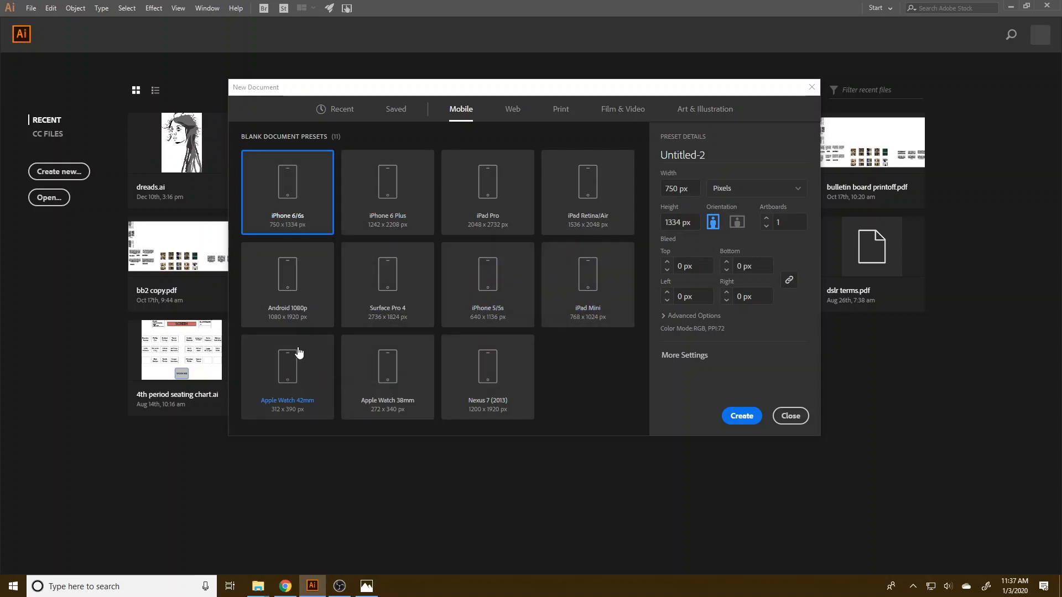
click(307, 298)
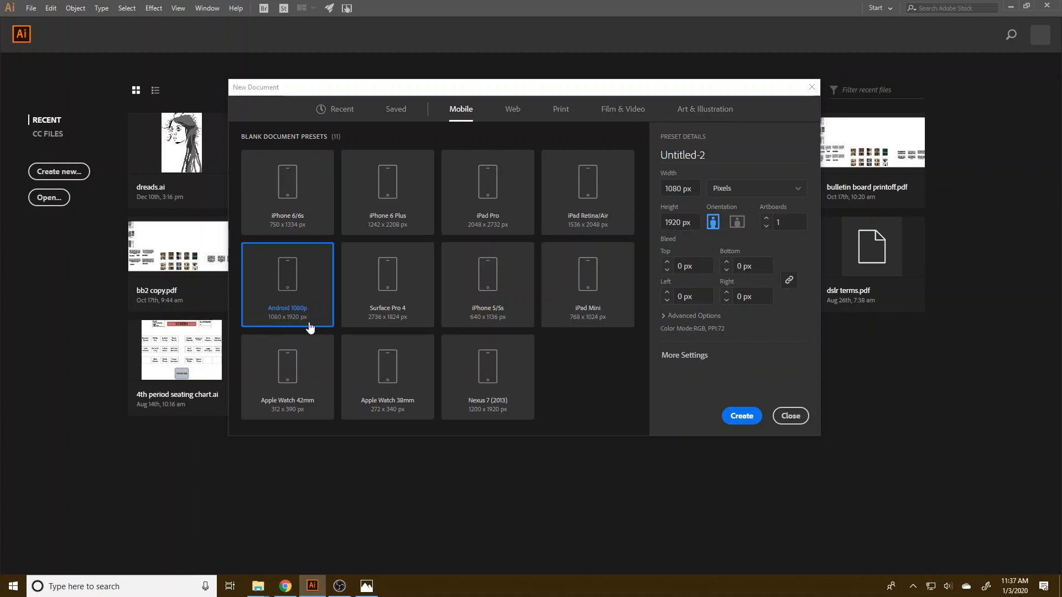
click(288, 182)
click(394, 220)
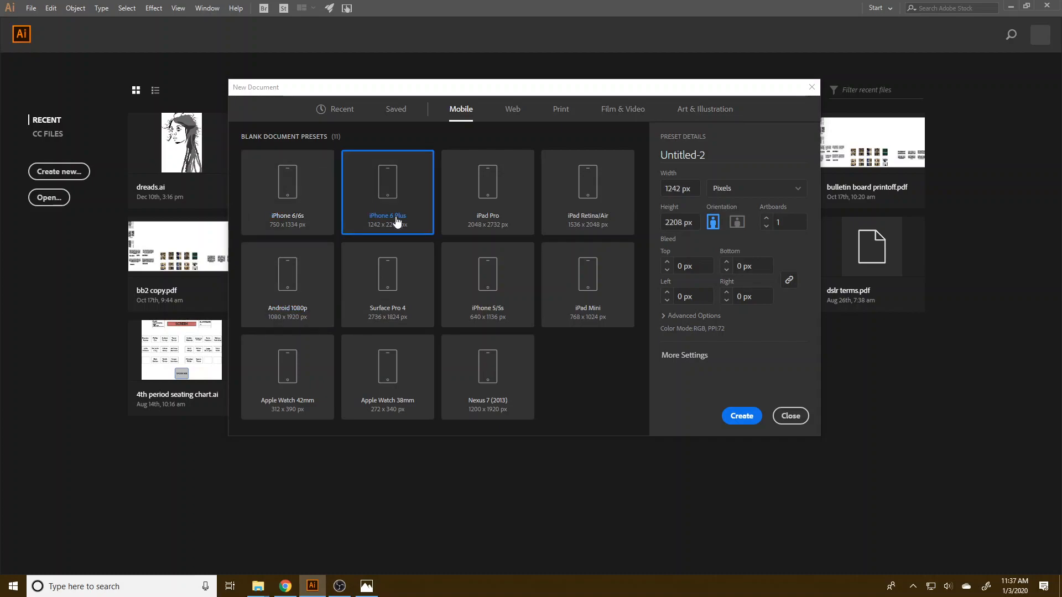
click(596, 225)
click(517, 396)
click(402, 393)
click(285, 359)
click(273, 194)
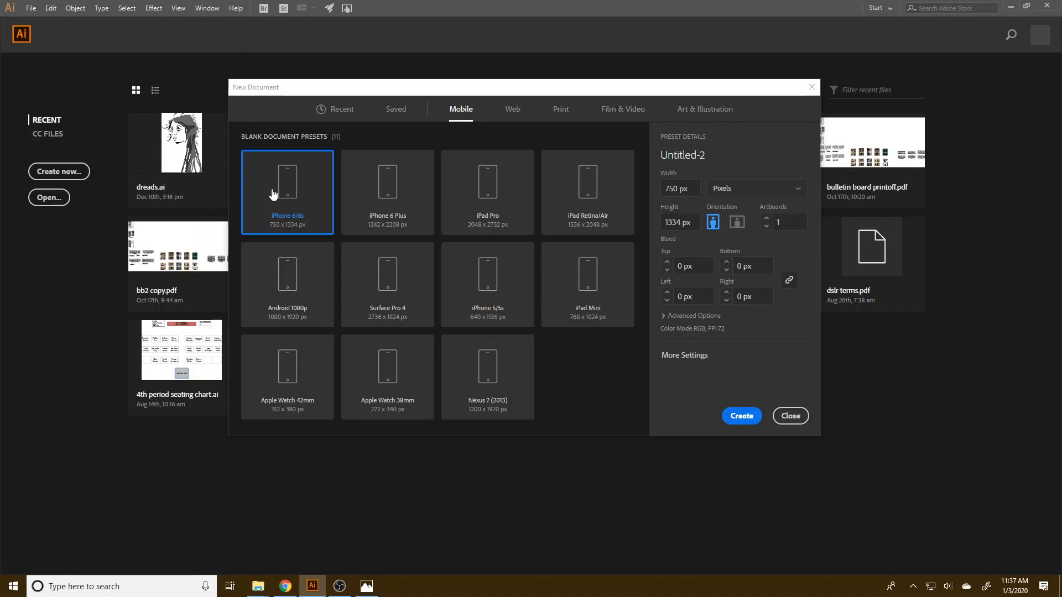
Check the dimensions of the Web document presets, selecting Web-Large and Minimum.
click(512, 110)
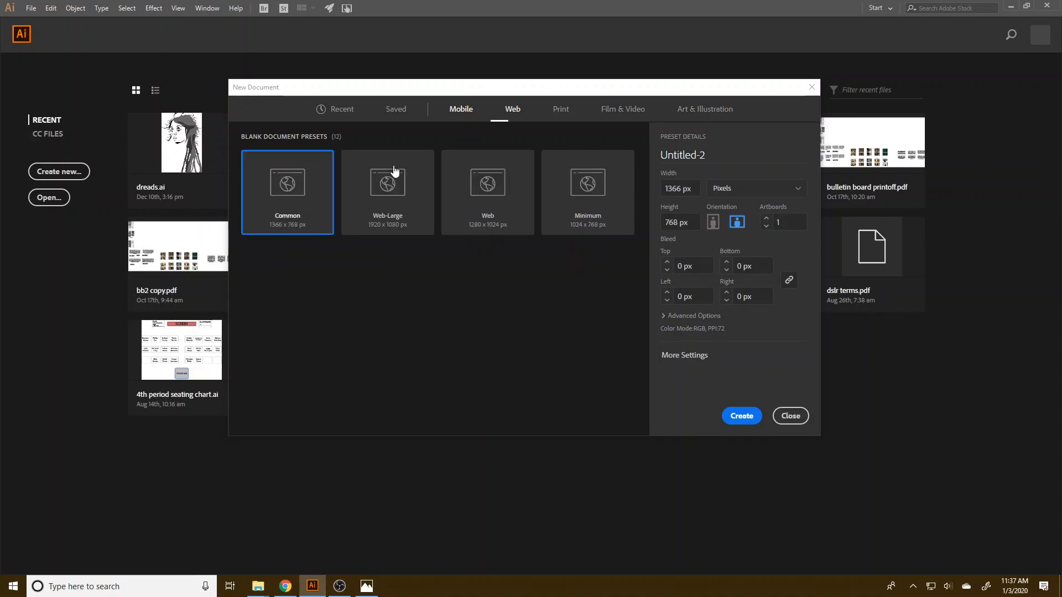
click(372, 202)
click(589, 205)
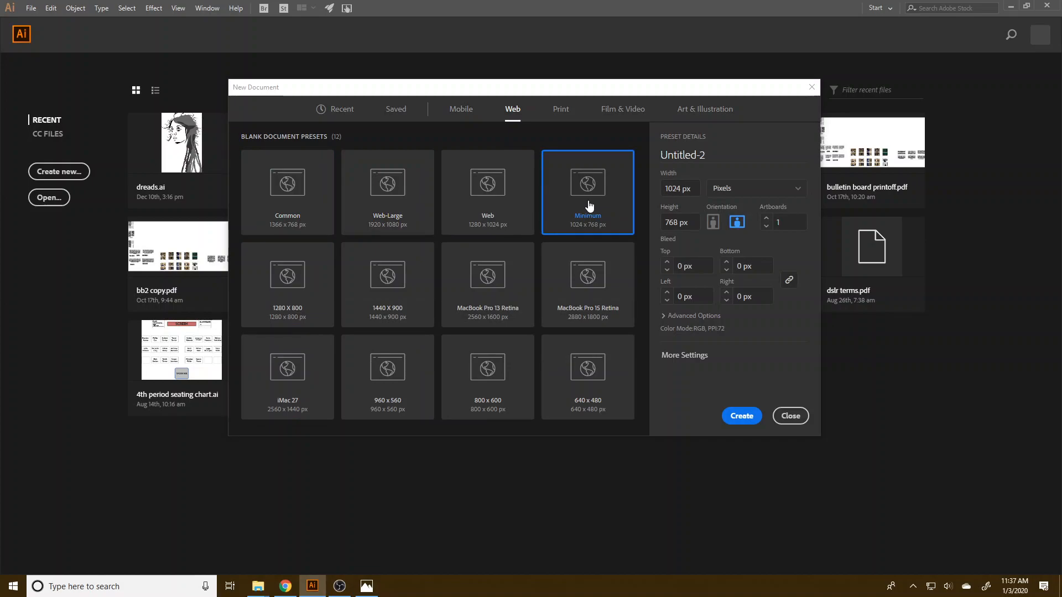
Compare the page sizes of the Print document presets A4, Tabloid, Legal and Letter.
click(560, 110)
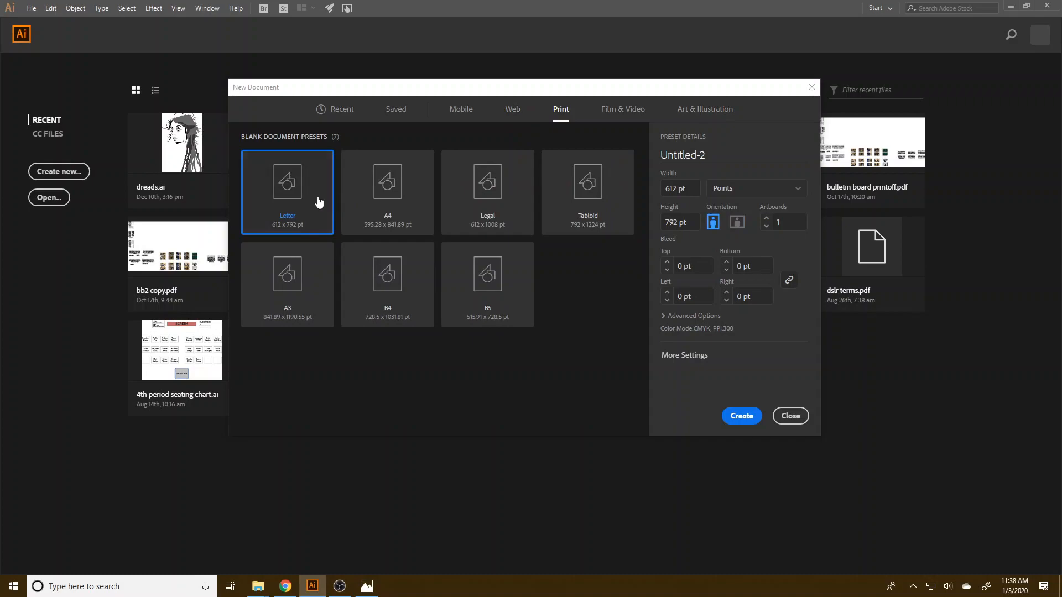
click(361, 206)
click(587, 219)
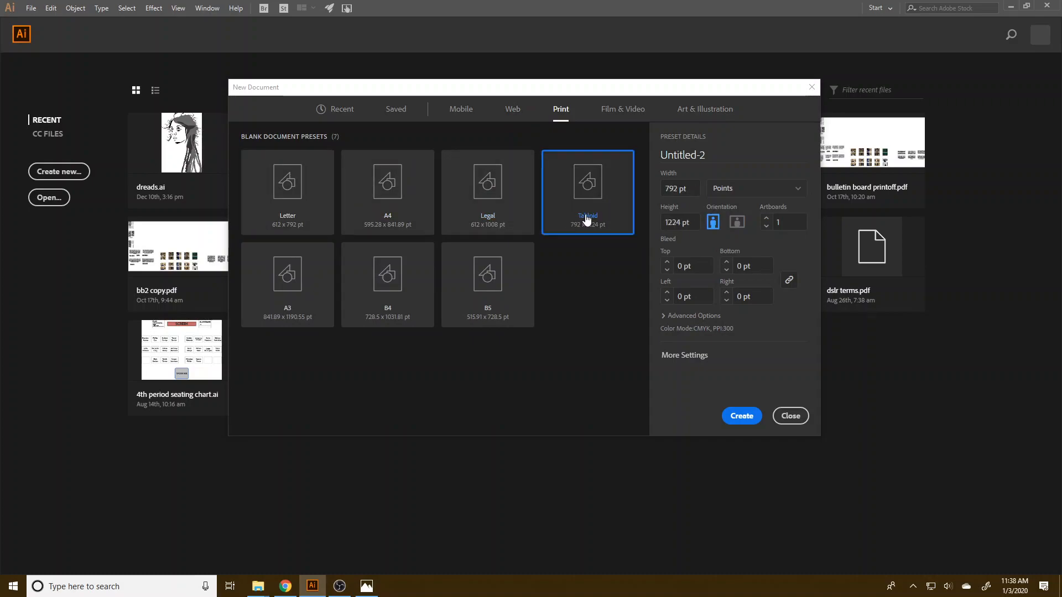
click(460, 203)
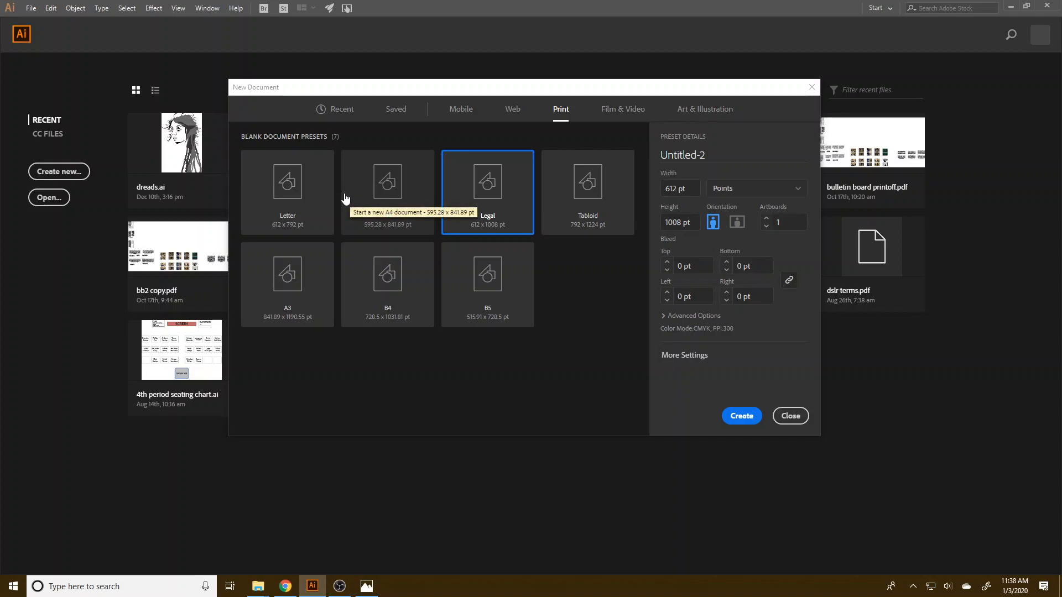
click(265, 214)
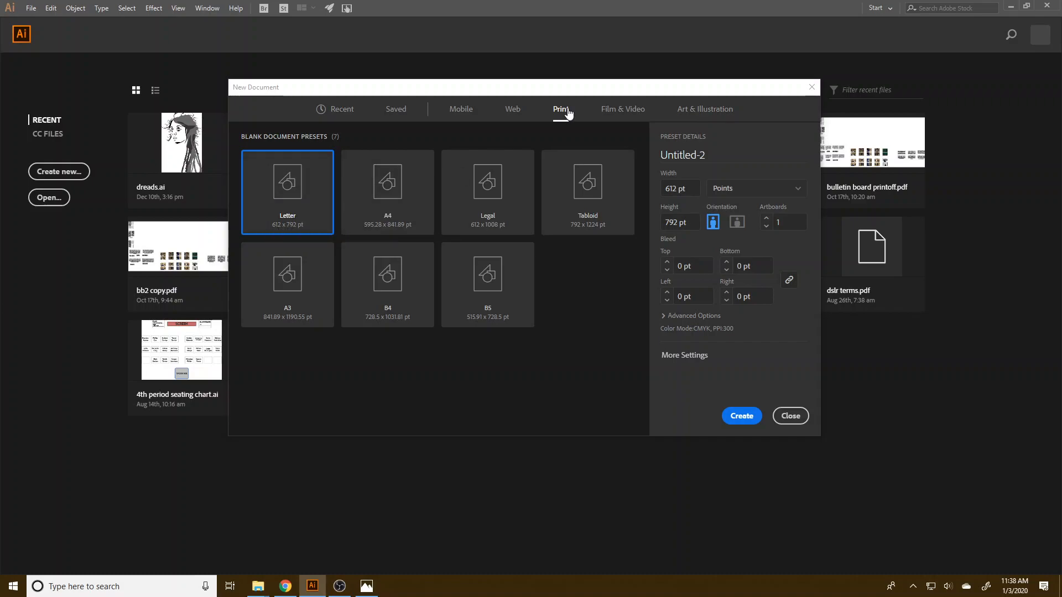
Review the frame sizes of the Film & Video presets, including HDV/HDTV 1080, 4K UHD, 8K FUHD and 2K.
click(613, 110)
click(390, 185)
click(480, 209)
click(605, 227)
click(407, 228)
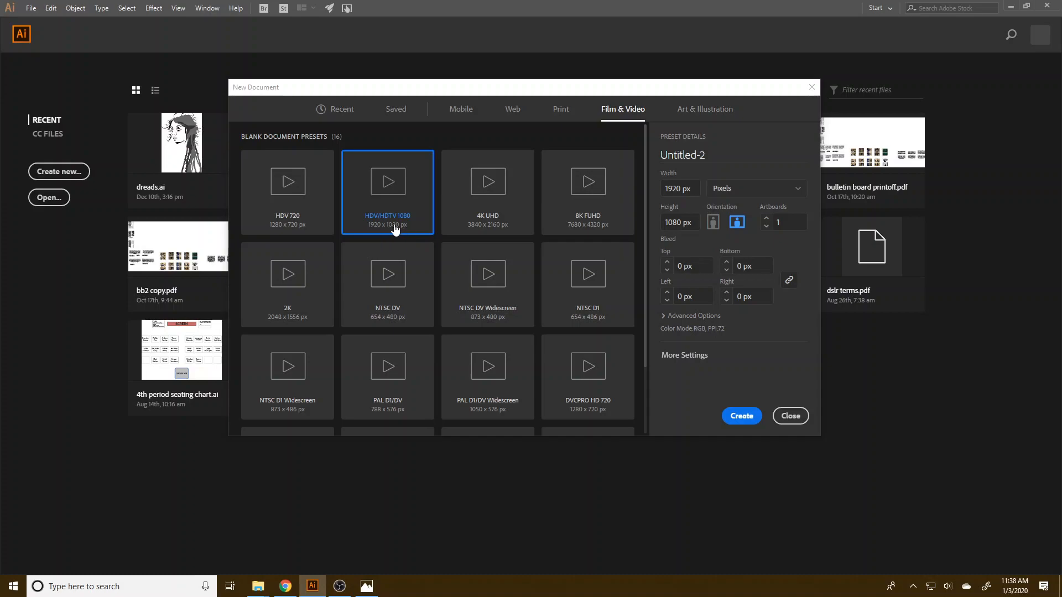
click(469, 227)
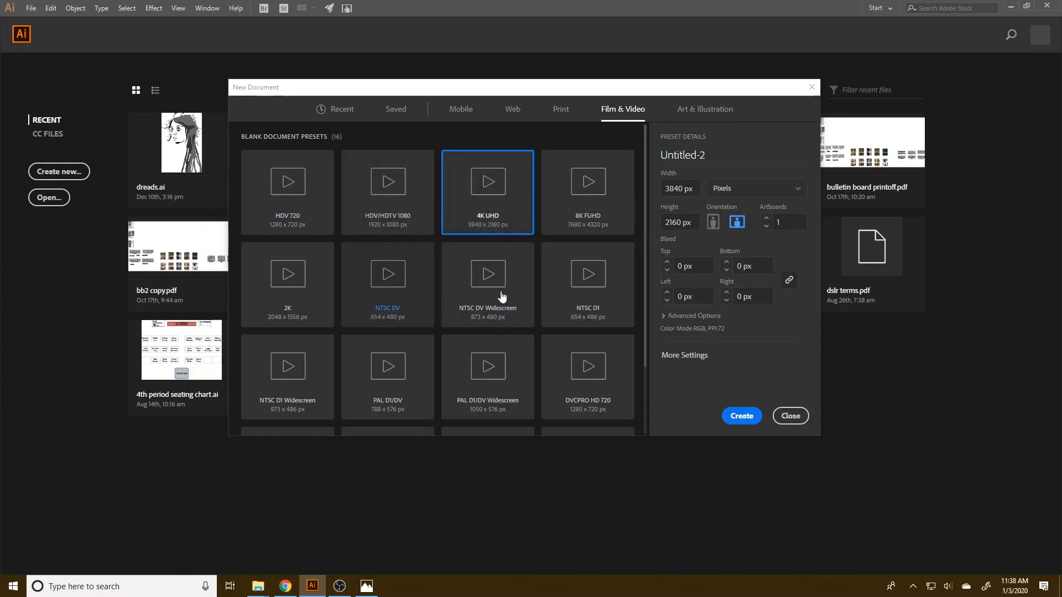
click(559, 210)
click(285, 297)
click(387, 207)
click(329, 198)
click(359, 202)
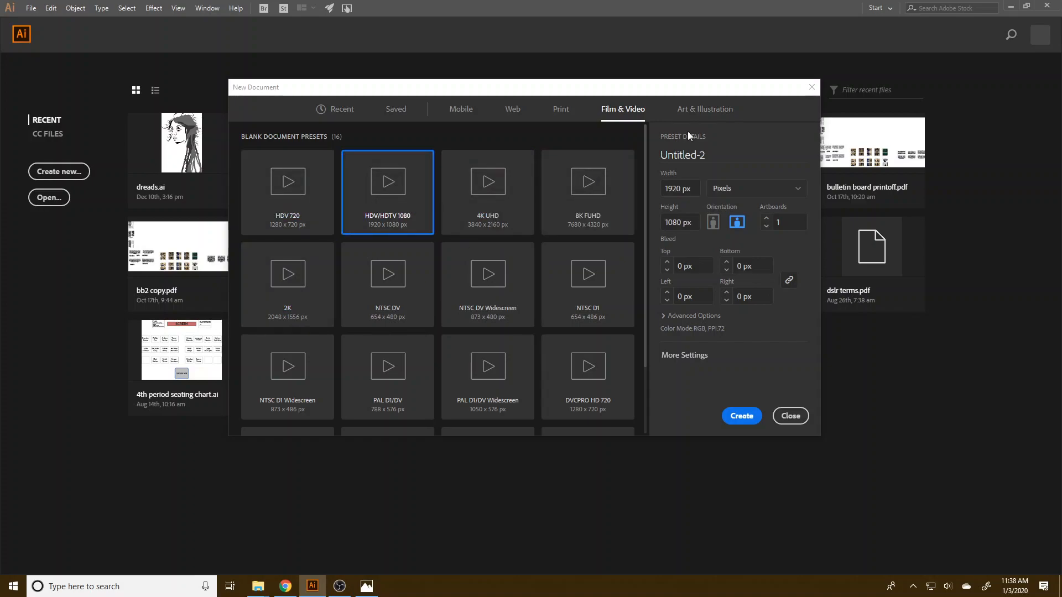
Look through the Art & Illustration presets, selecting Poster, 1280 x 1024 and 1920 x 1080.
click(703, 110)
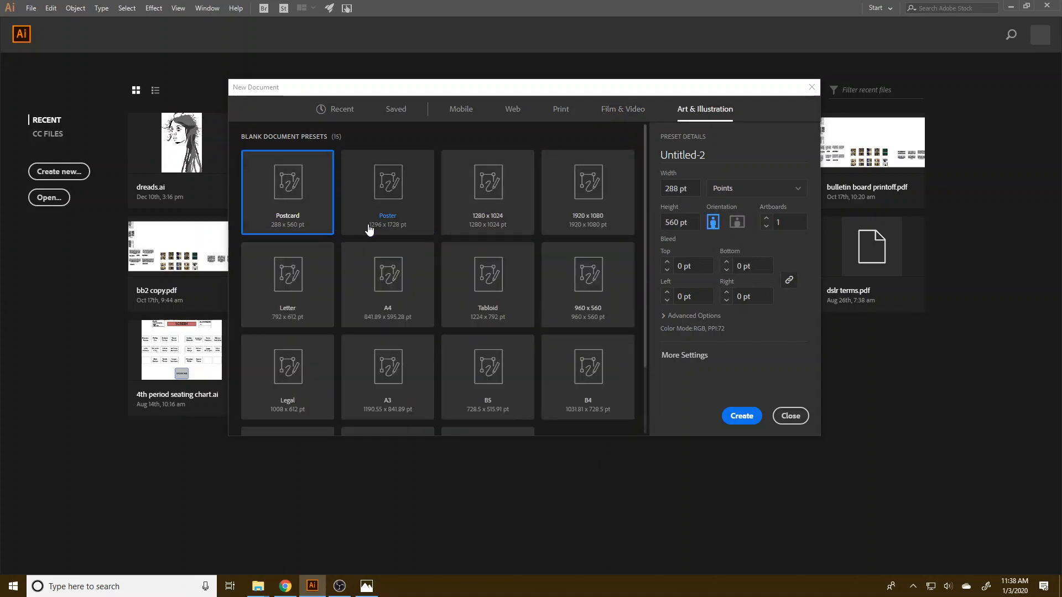
click(395, 221)
click(486, 225)
click(594, 228)
click(509, 215)
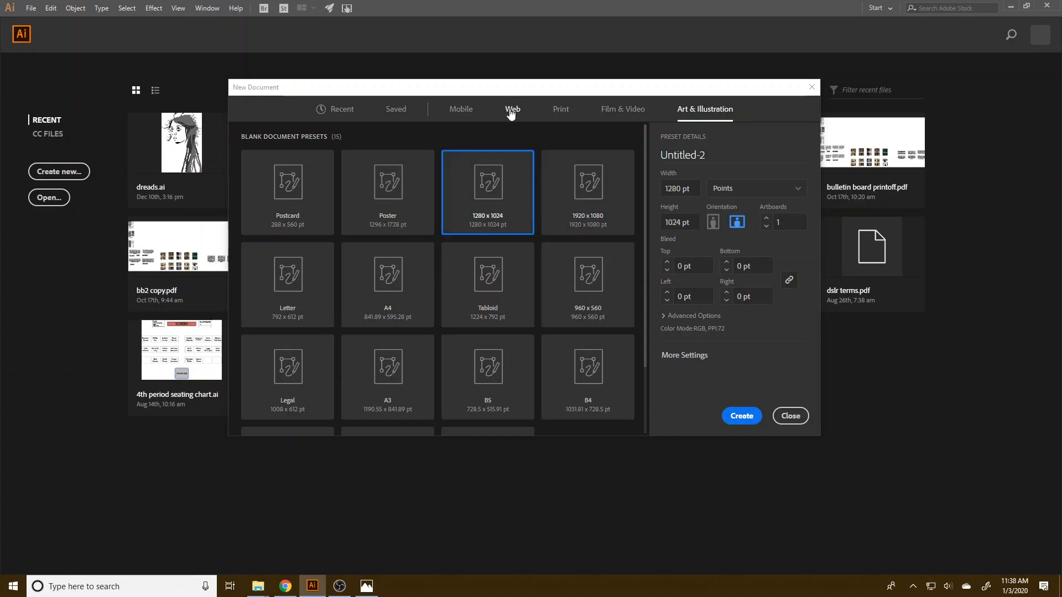
Create a new document from the Web-Large preset at 1920 x 1080 px.
click(466, 114)
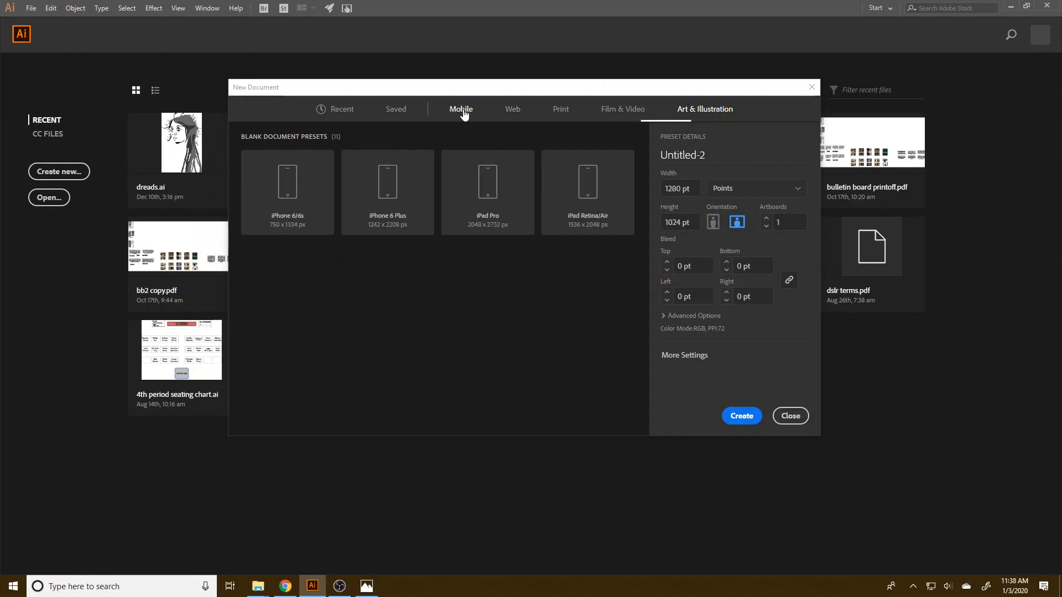
click(511, 110)
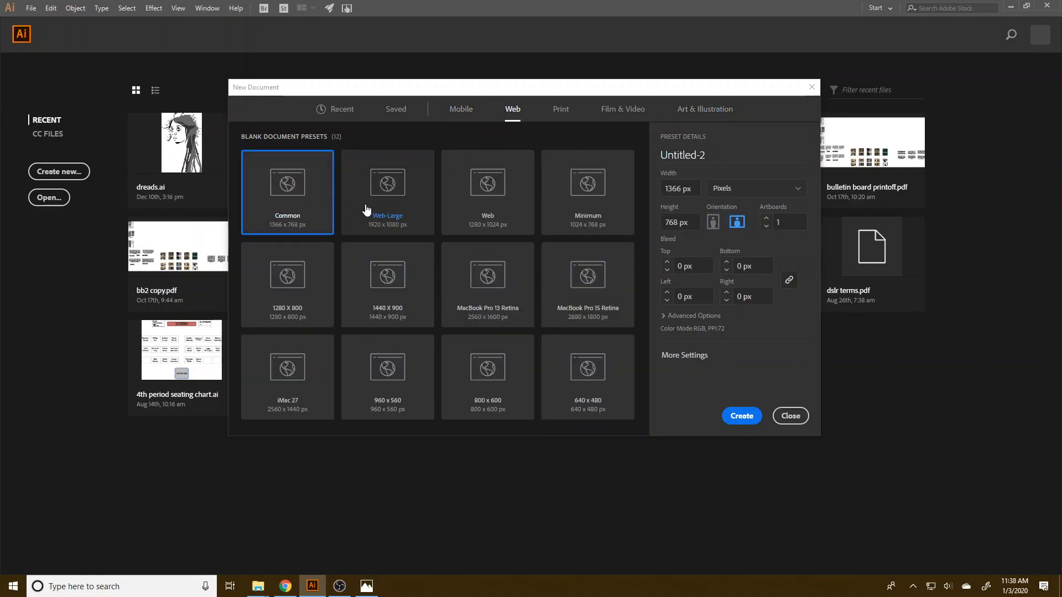
click(398, 186)
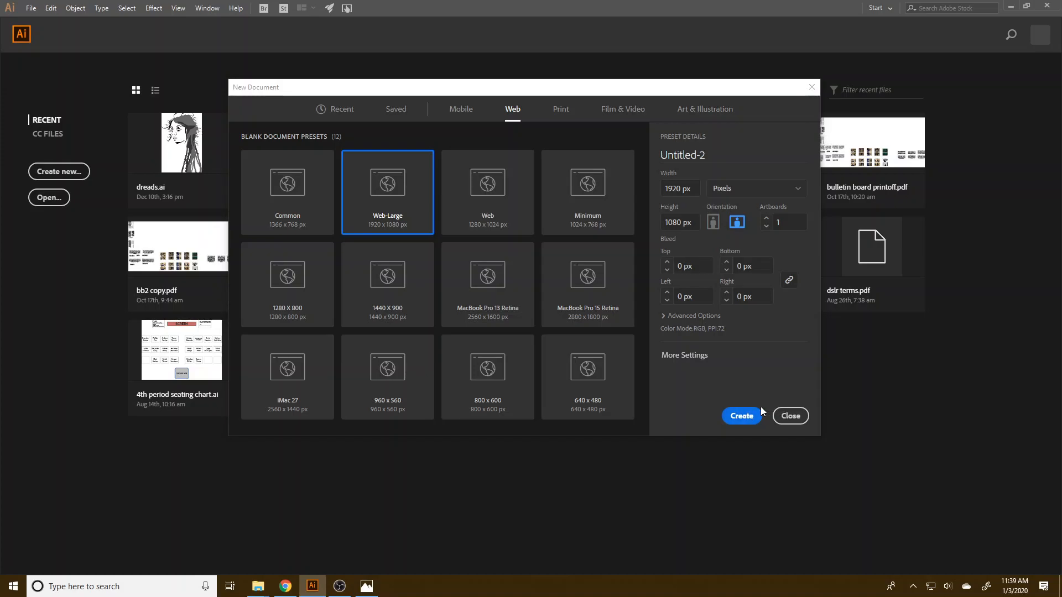
click(746, 413)
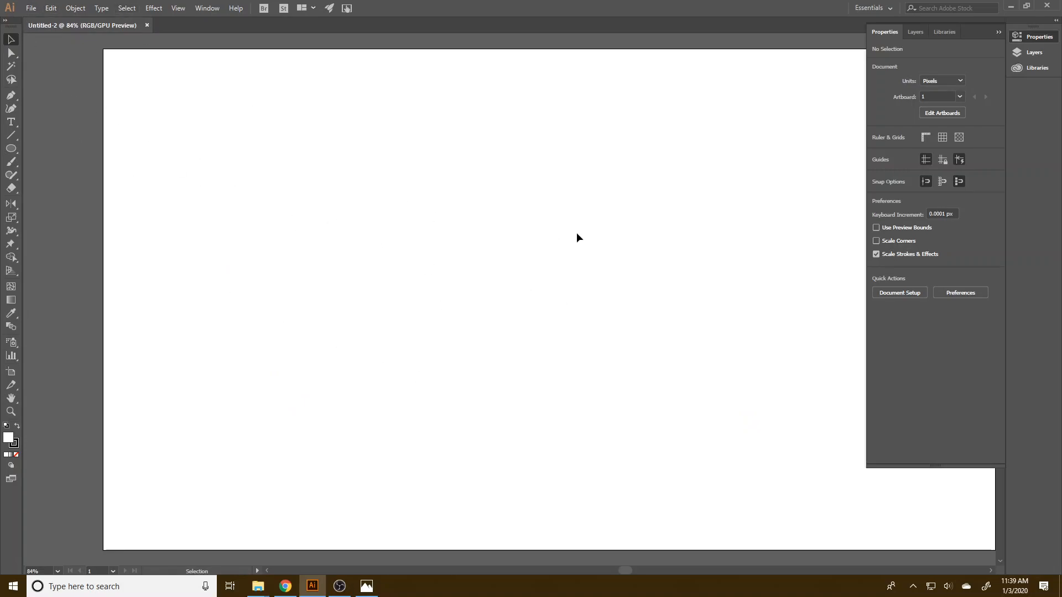
Fit the artboard in the window and zoom out to 50% so the whole artboard shows.
click(177, 8)
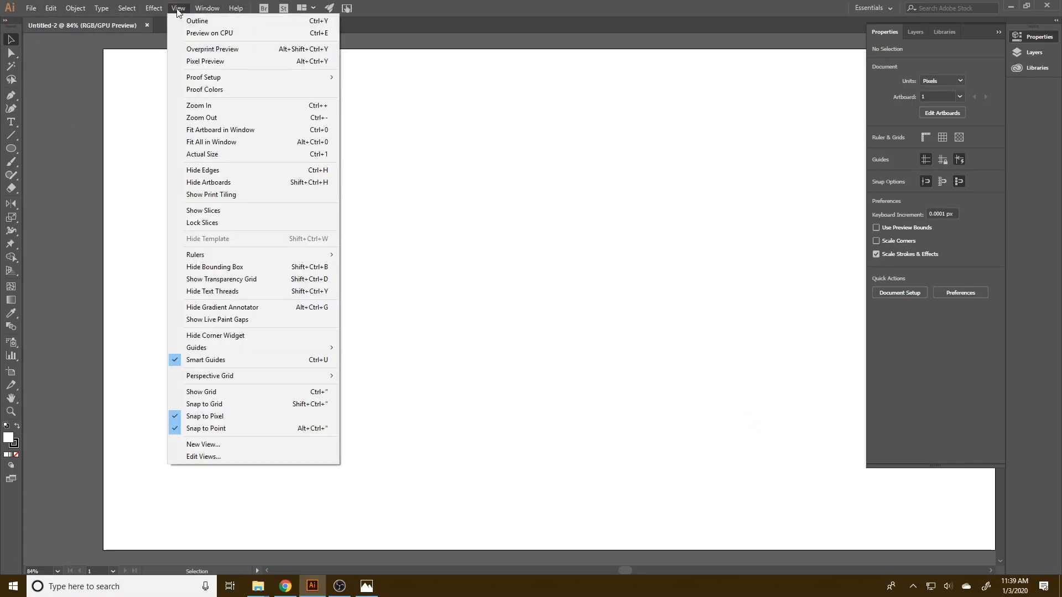
click(257, 131)
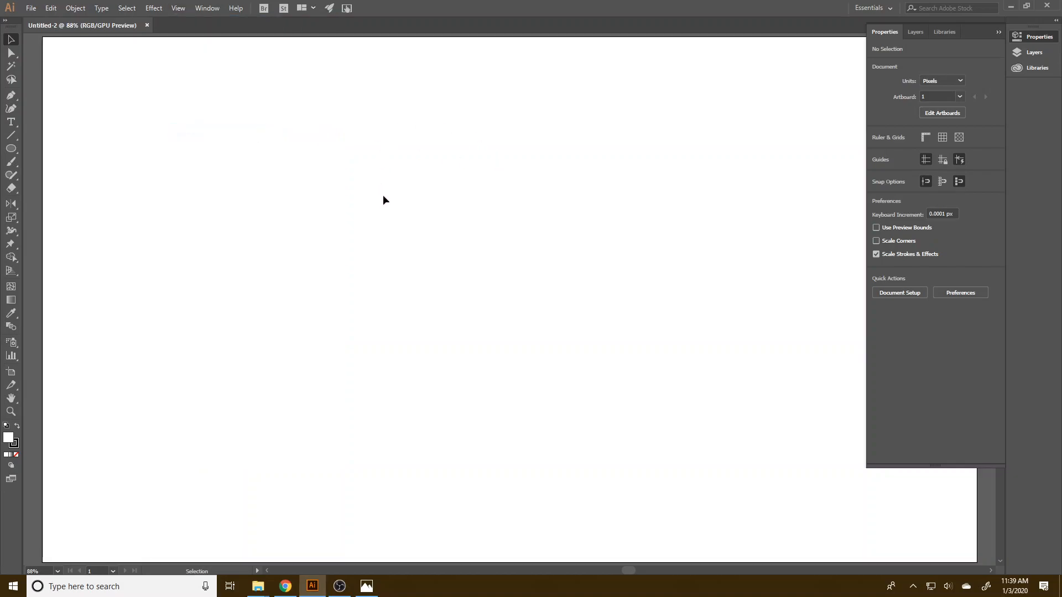
key(ctrl+minus)
key(ctrl+minus)
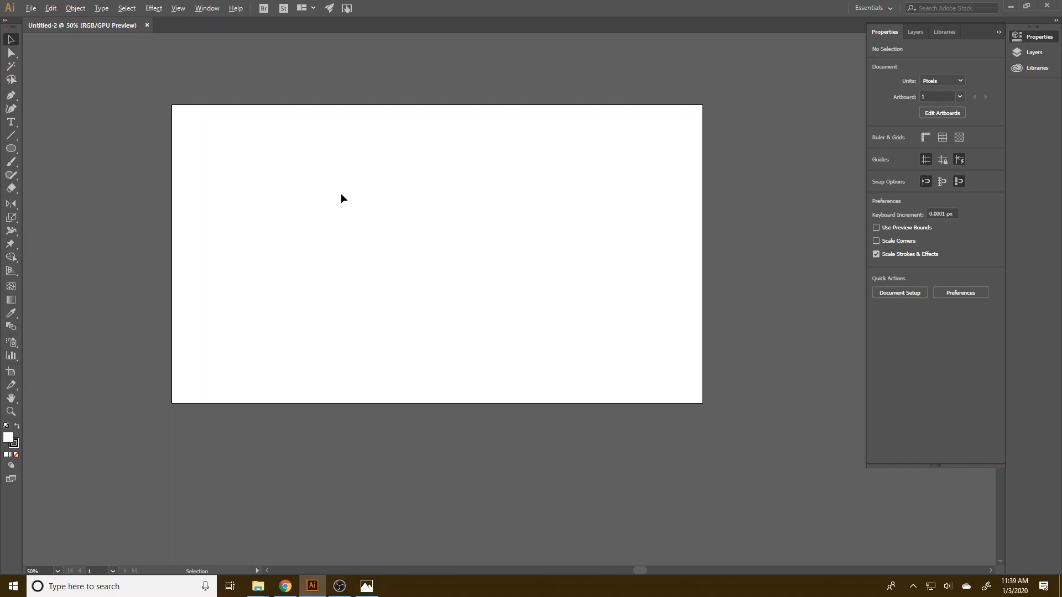
drag(349, 181, 389, 249)
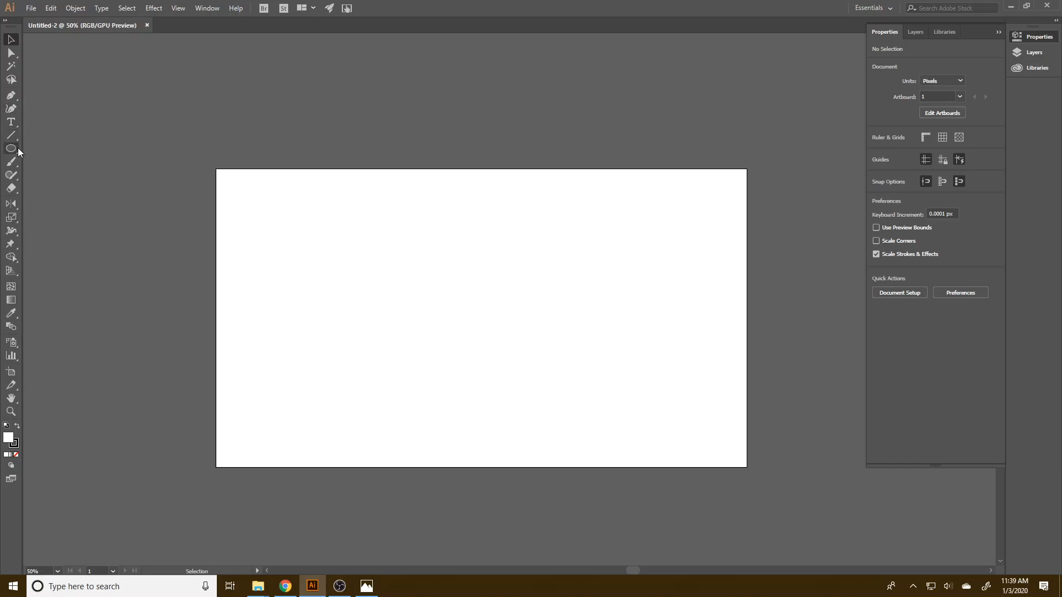
Reset the Essentials workspace to its default panel layout.
drag(14, 149, 33, 149)
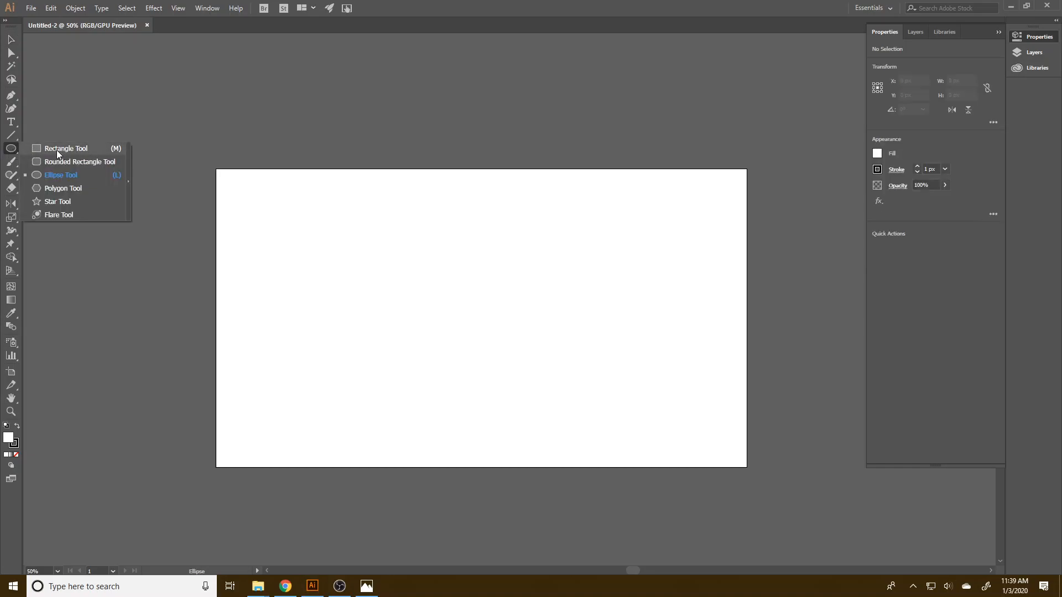
click(10, 149)
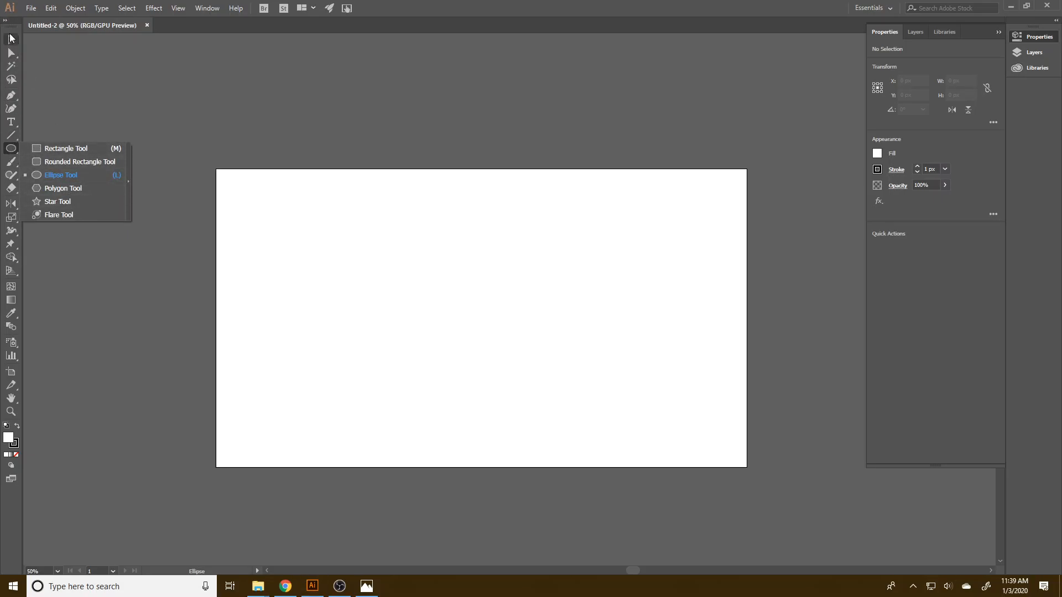
click(176, 8)
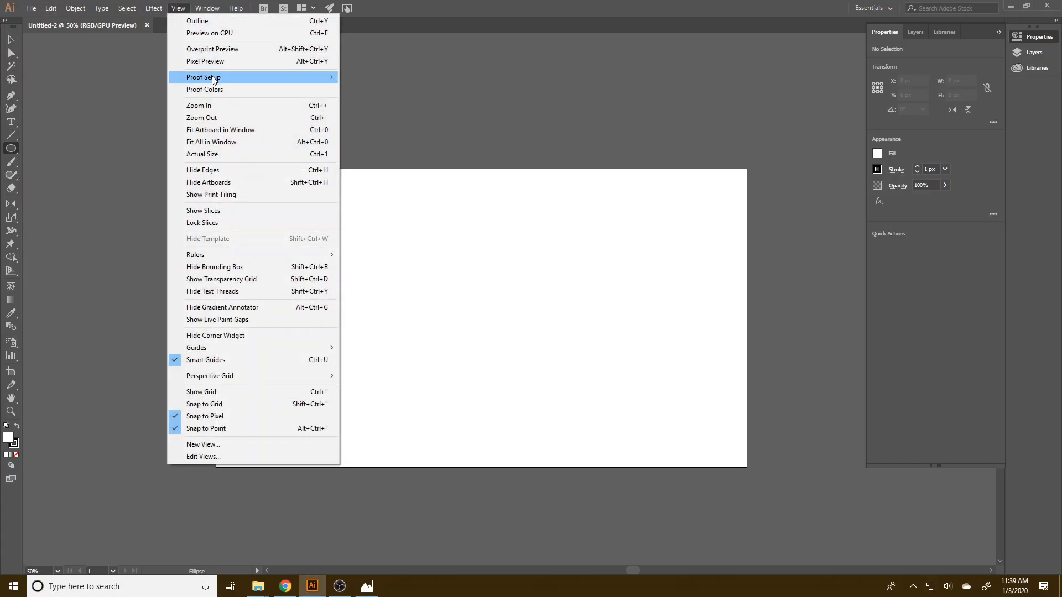
mouse_move(208, 9)
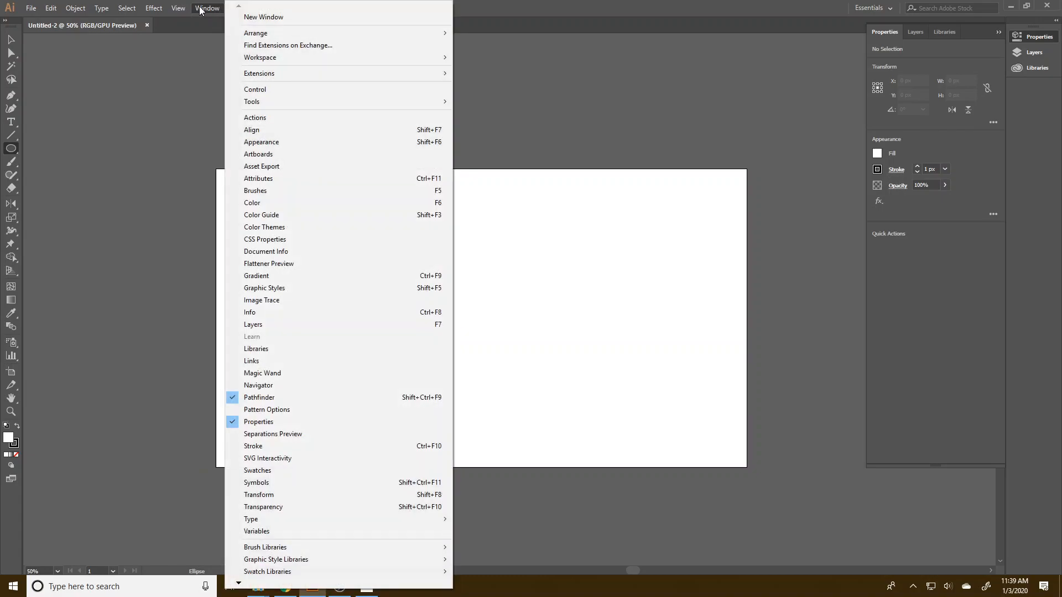
mouse_move(258, 59)
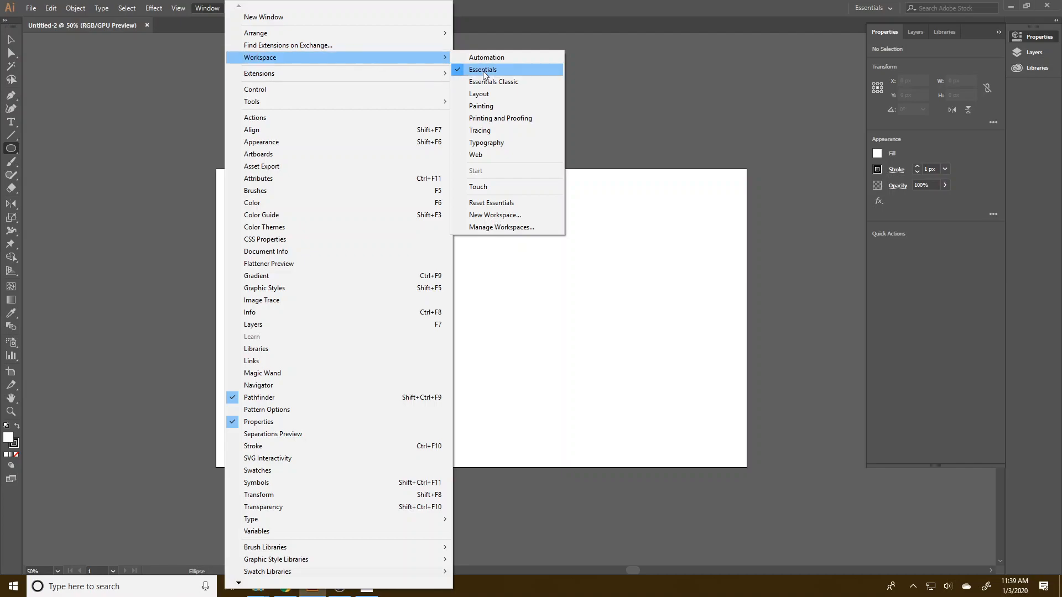
click(506, 202)
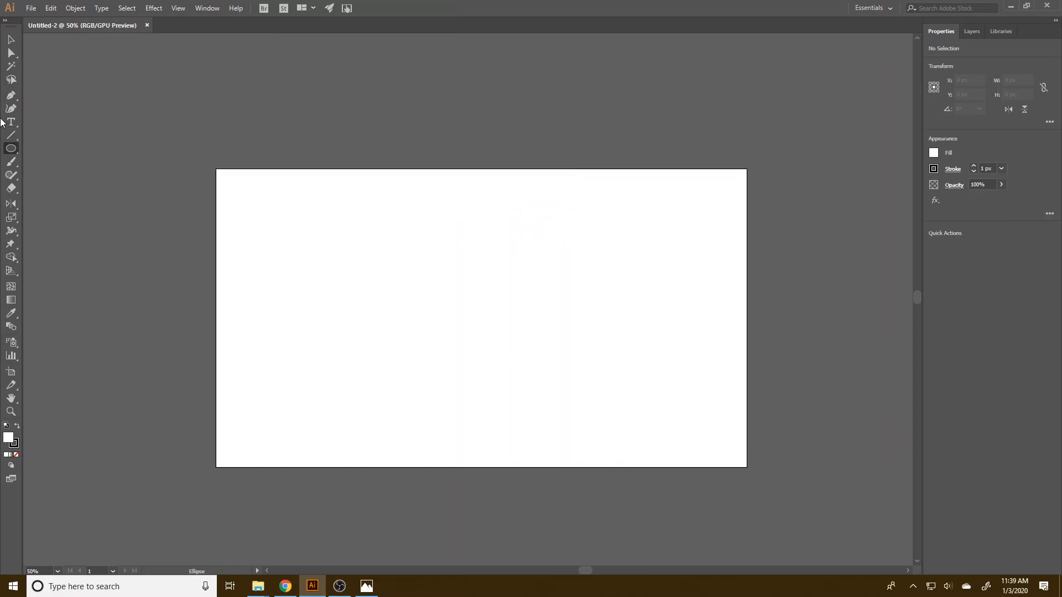
Draw a square about 404 px wide near the artboard's upper-left corner and fill it with the cyan swatch.
drag(13, 151, 35, 148)
drag(248, 197, 356, 308)
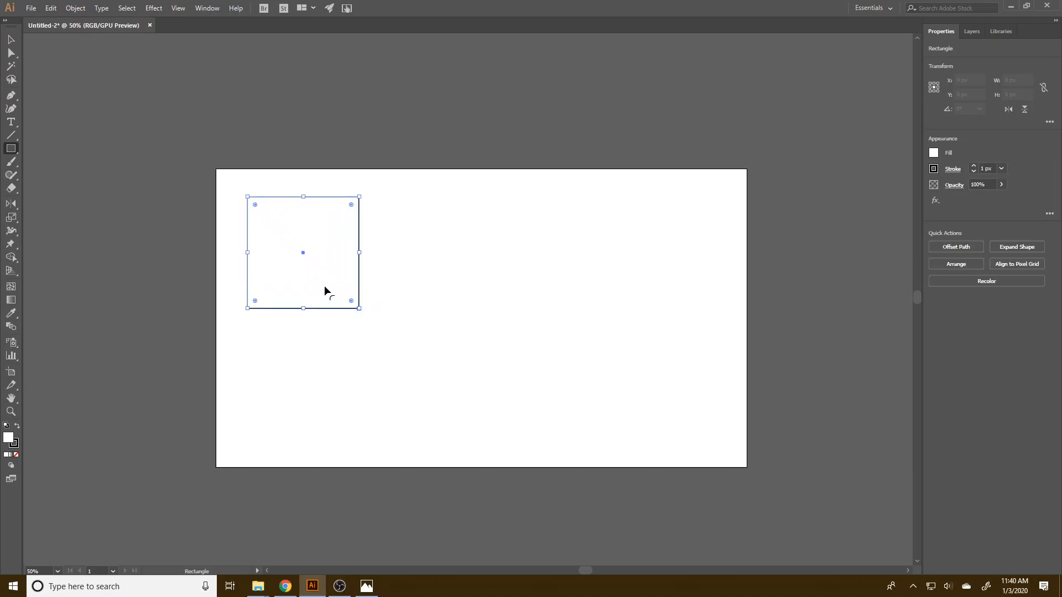
click(933, 153)
click(865, 174)
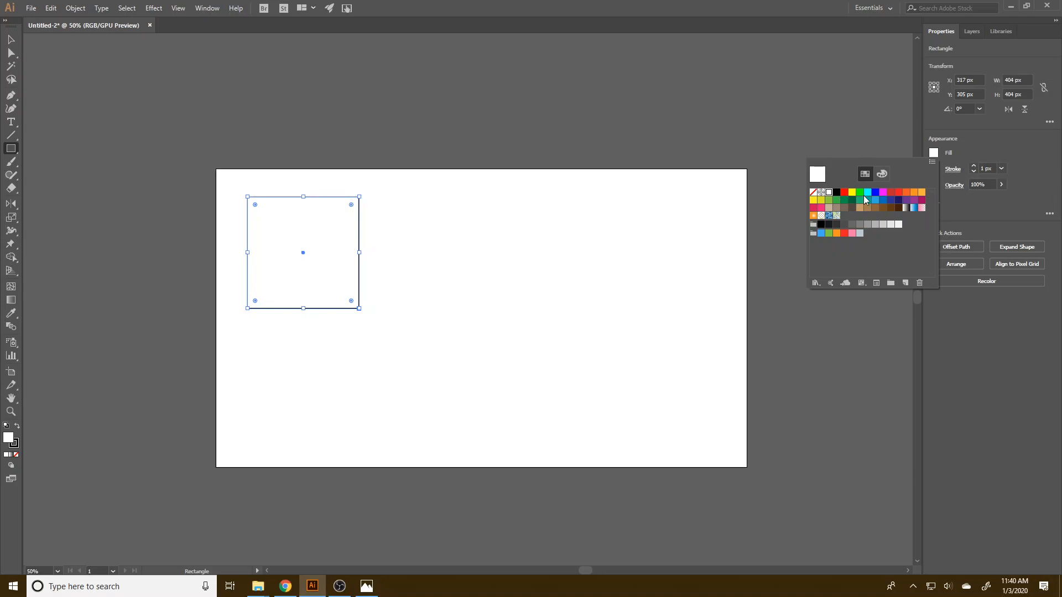
click(868, 192)
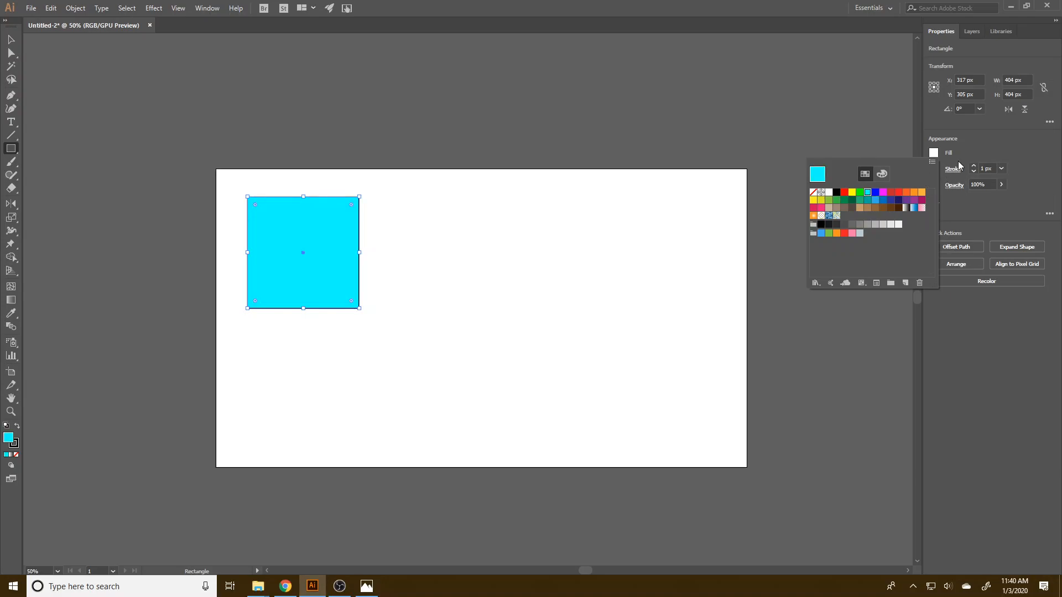
Set the cyan square's stroke to None and switch to the Selection tool.
click(934, 169)
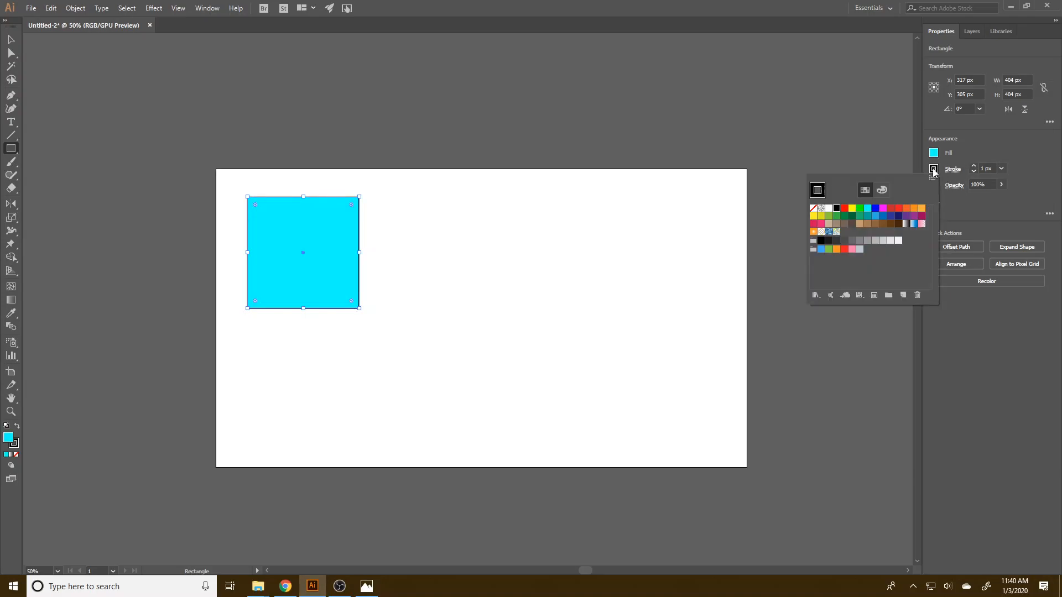
click(813, 208)
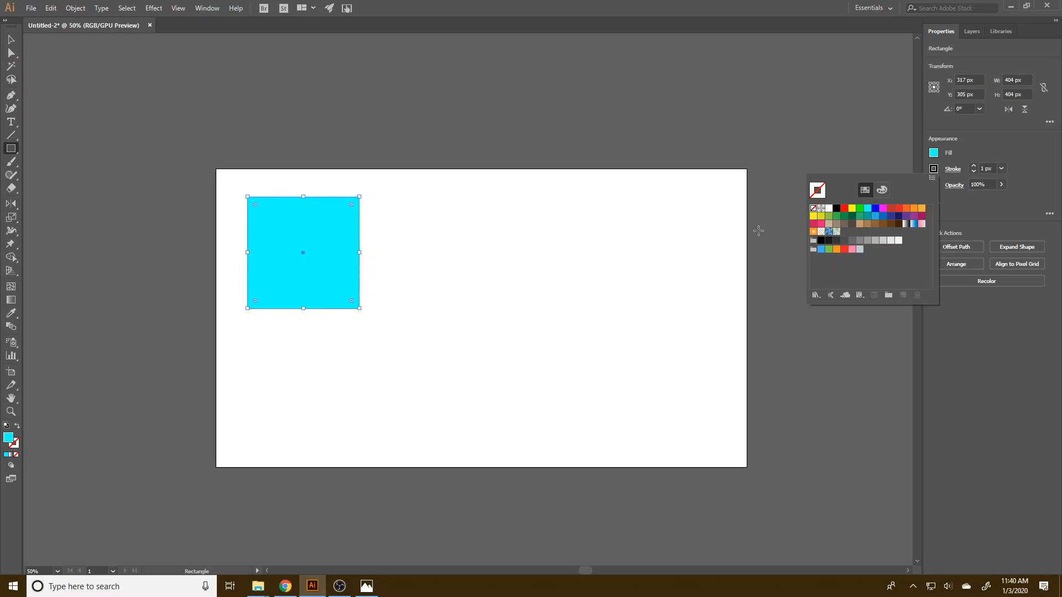
click(11, 40)
click(10, 39)
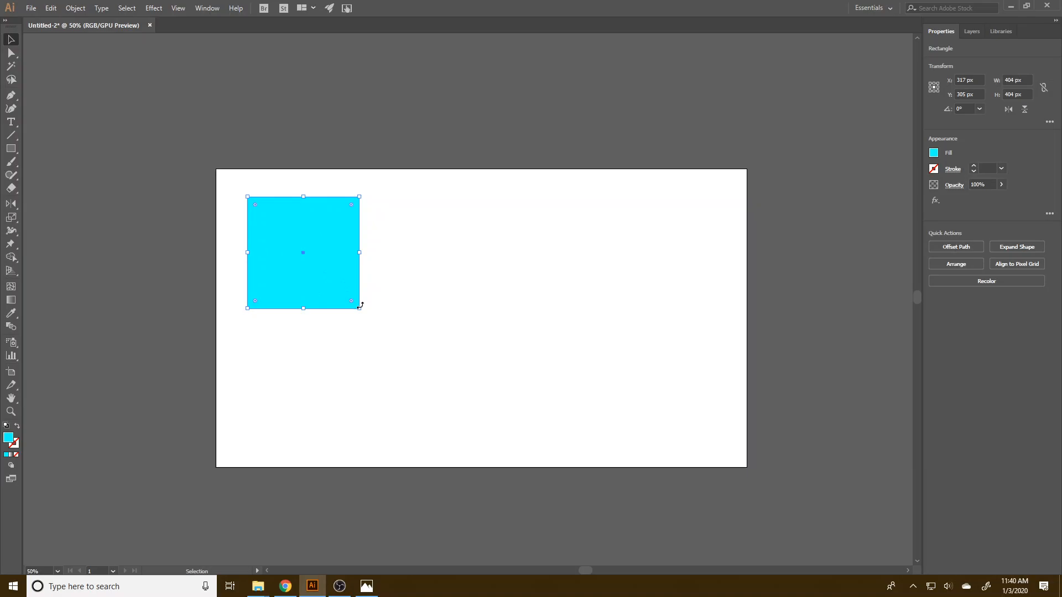
Scale the cyan square down, place a copy overlapping its lower-right corner, and select both squares.
drag(359, 308, 334, 279)
click(386, 273)
drag(438, 351, 226, 168)
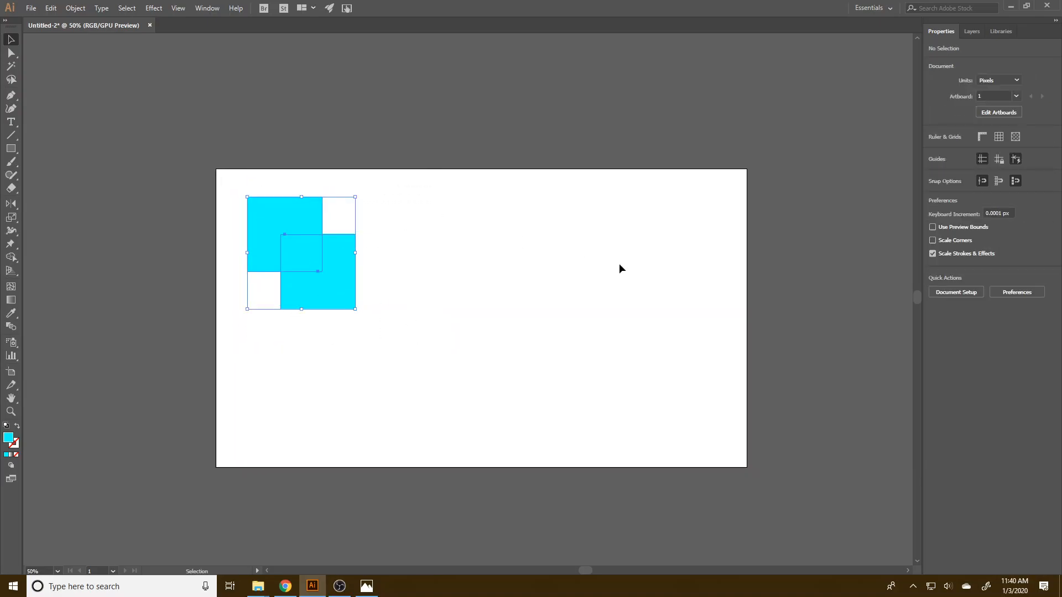
Lower the opacity of both overlapping cyan squares to 38%.
click(1001, 184)
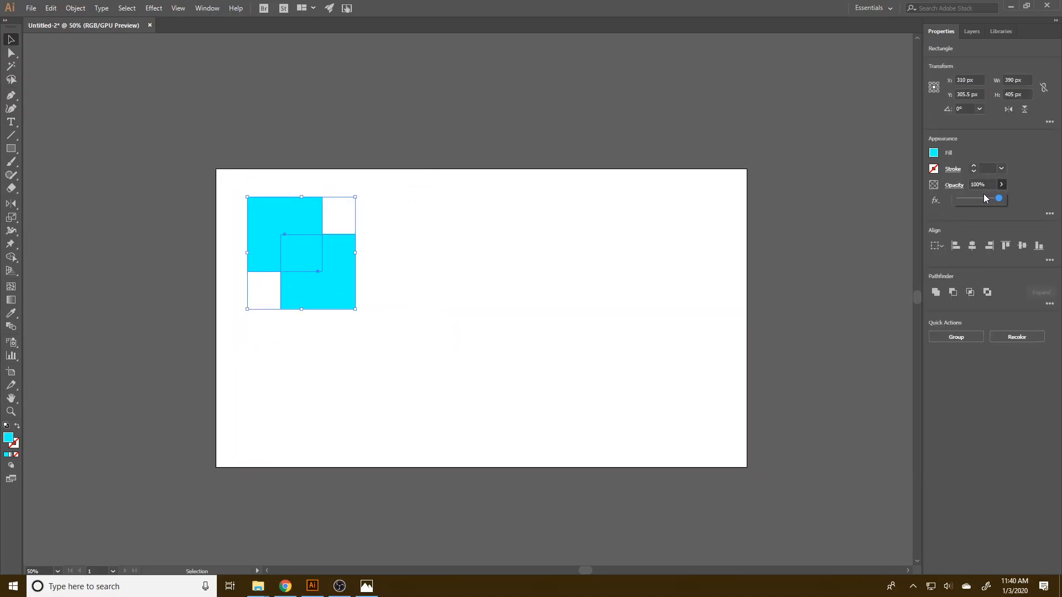
drag(998, 198, 984, 198)
click(412, 311)
scroll(366, 314, up, 2)
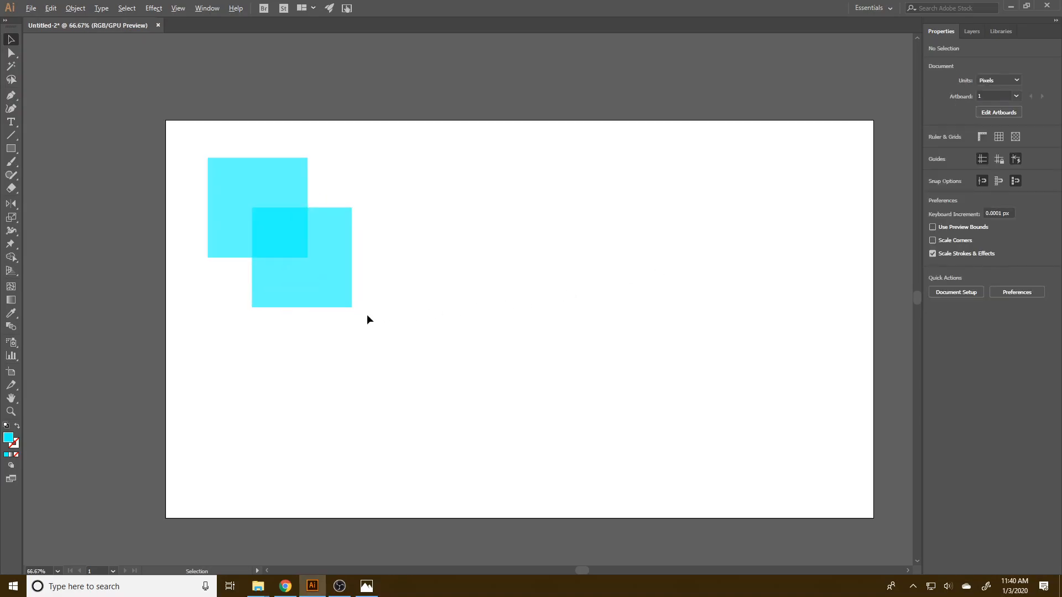
drag(322, 258, 691, 386)
drag(762, 437, 550, 313)
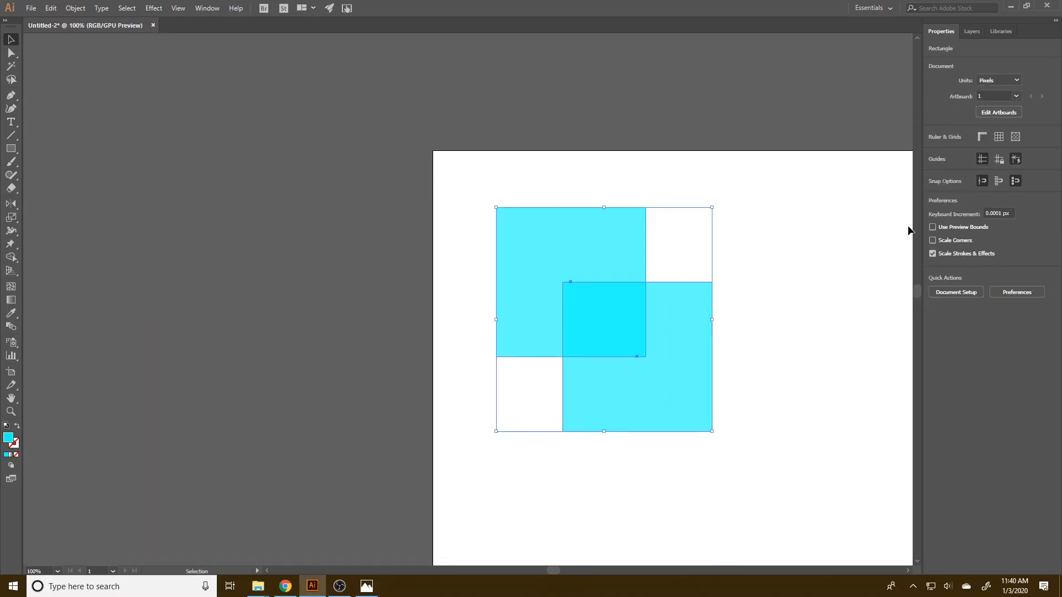
click(1001, 184)
drag(984, 198, 972, 198)
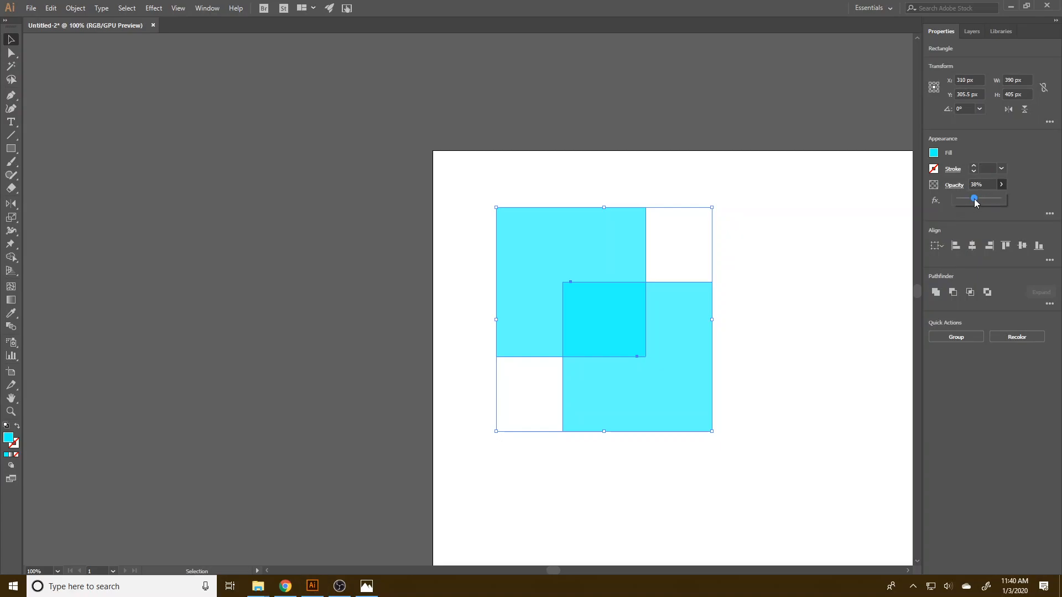
click(841, 301)
Nudge the lower-right square slightly up and to the right, then set both squares' opacity to 100%.
drag(687, 387, 691, 380)
click(769, 412)
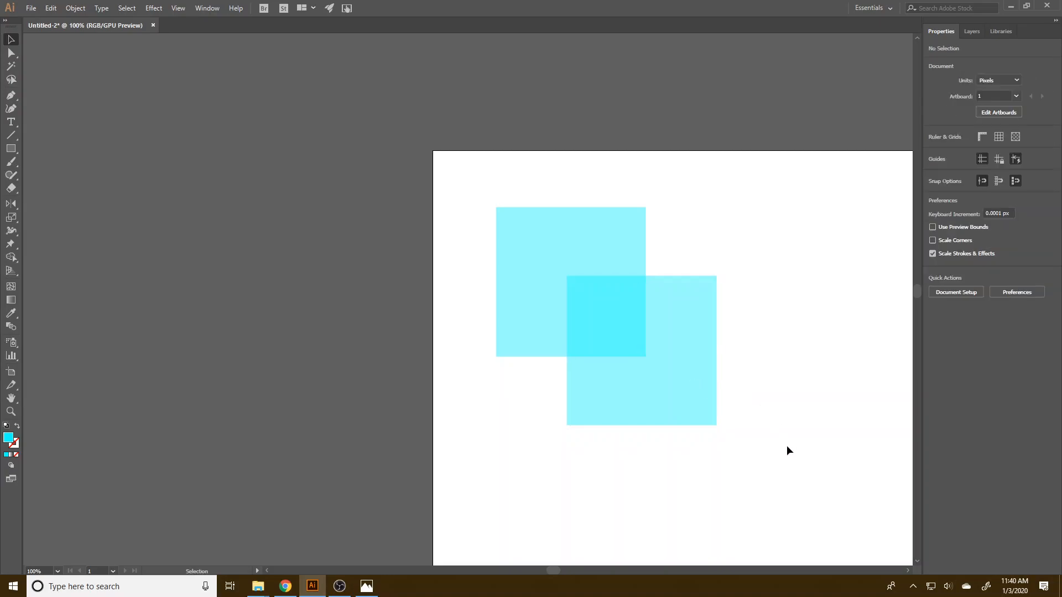
drag(851, 427, 480, 109)
click(1001, 185)
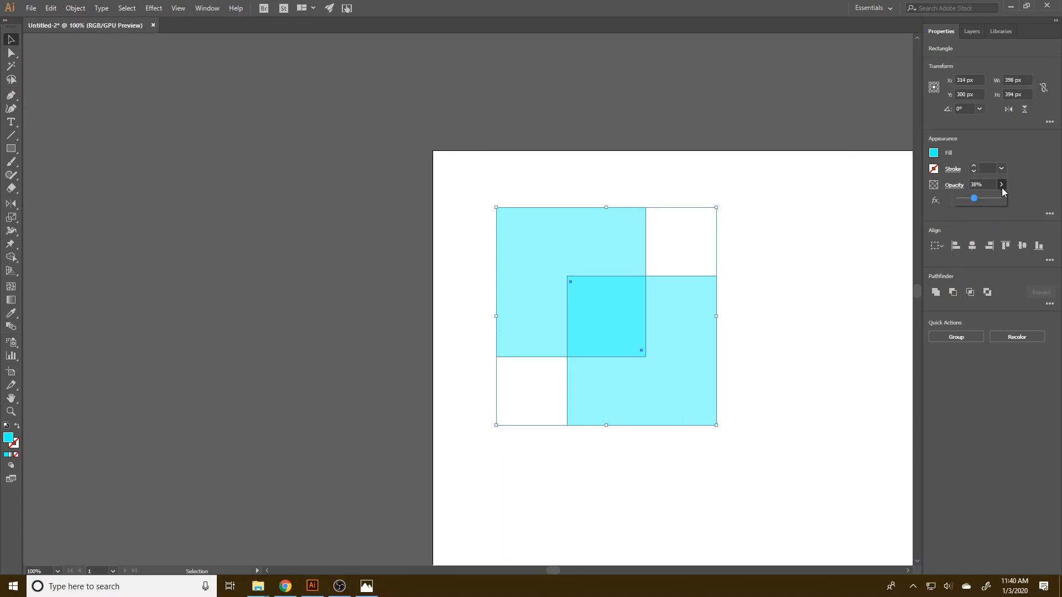
drag(1000, 200, 1004, 199)
key(ctrl+minus)
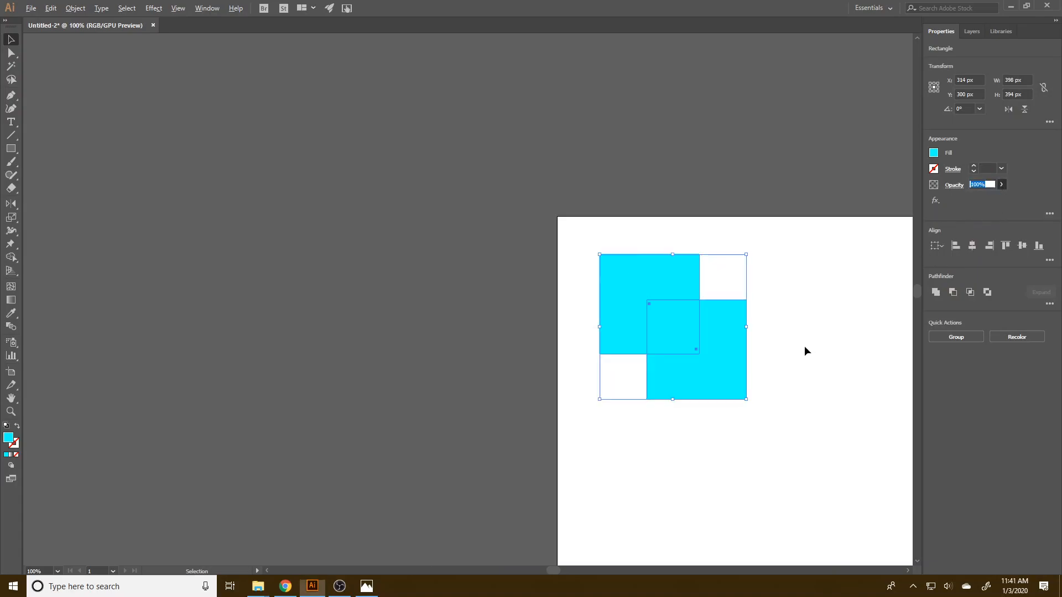
drag(806, 362, 515, 288)
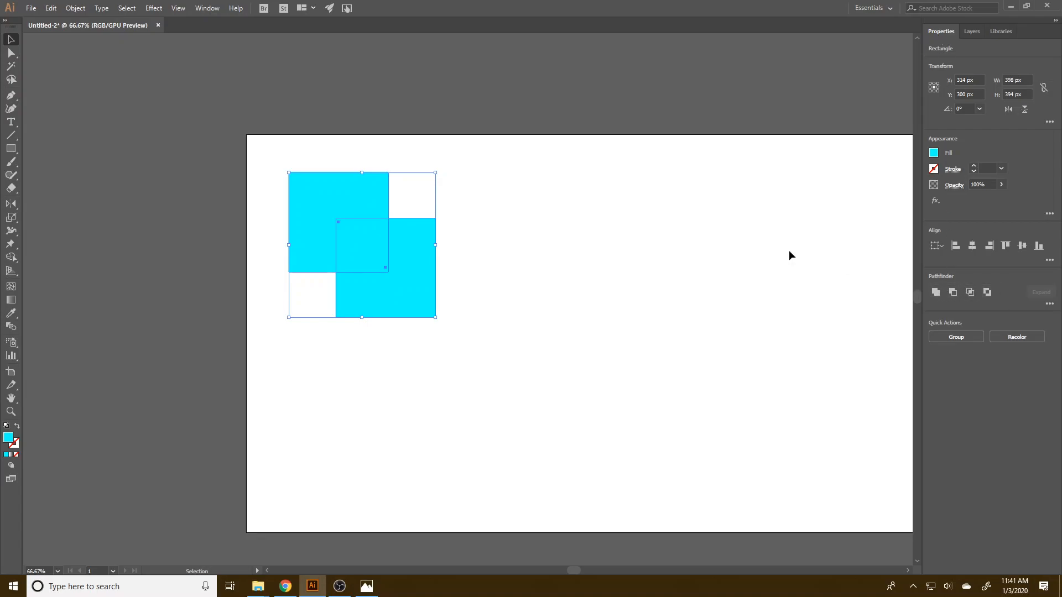
Unite the two overlapping squares into one shape and move it up and left to about X 233 px, Y 254 px.
click(208, 8)
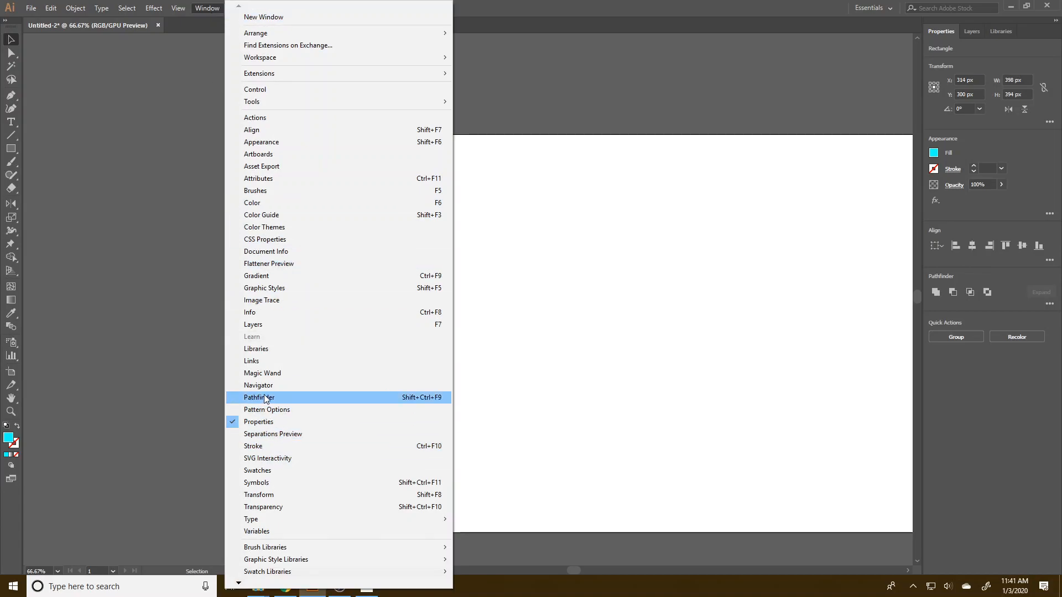
click(972, 436)
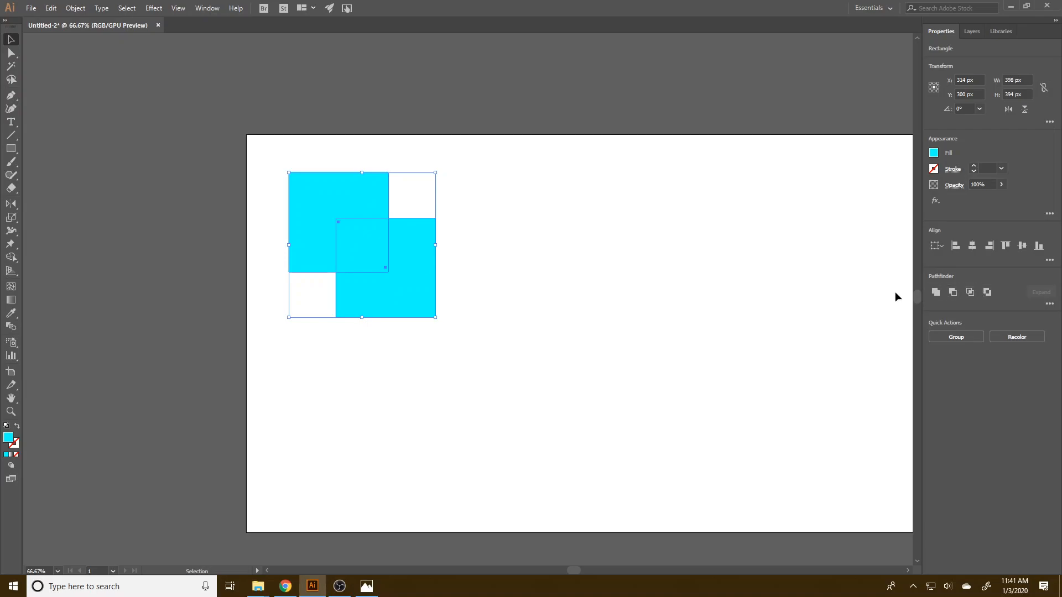
click(935, 293)
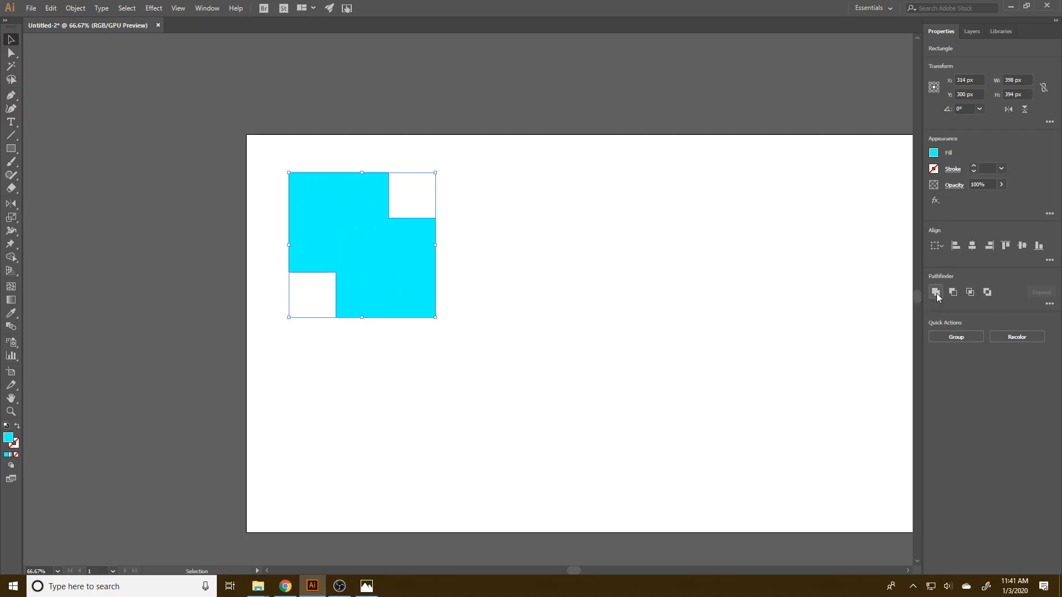
click(511, 312)
click(331, 181)
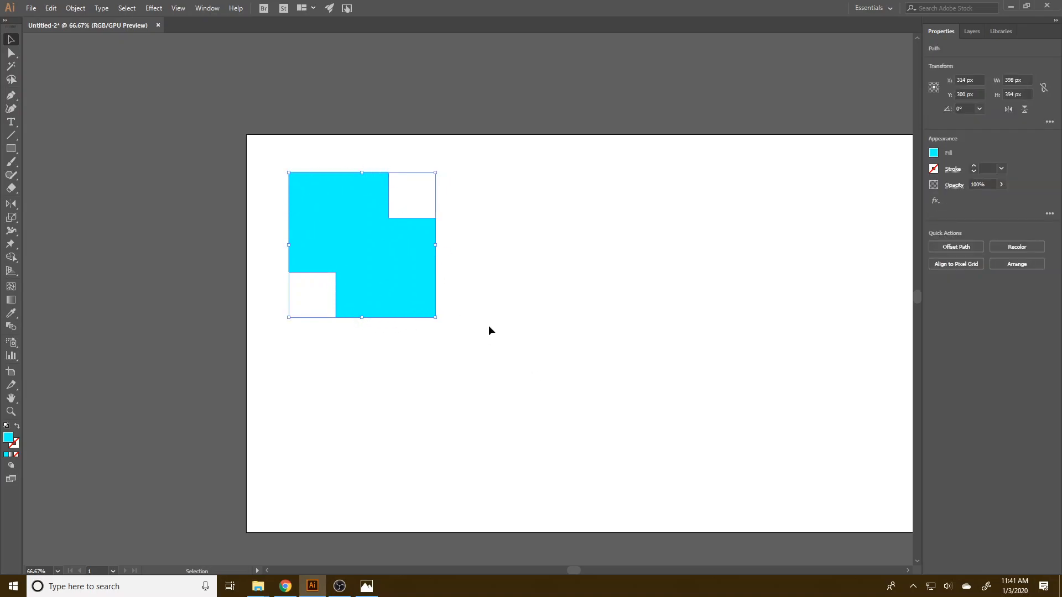
drag(414, 269, 385, 252)
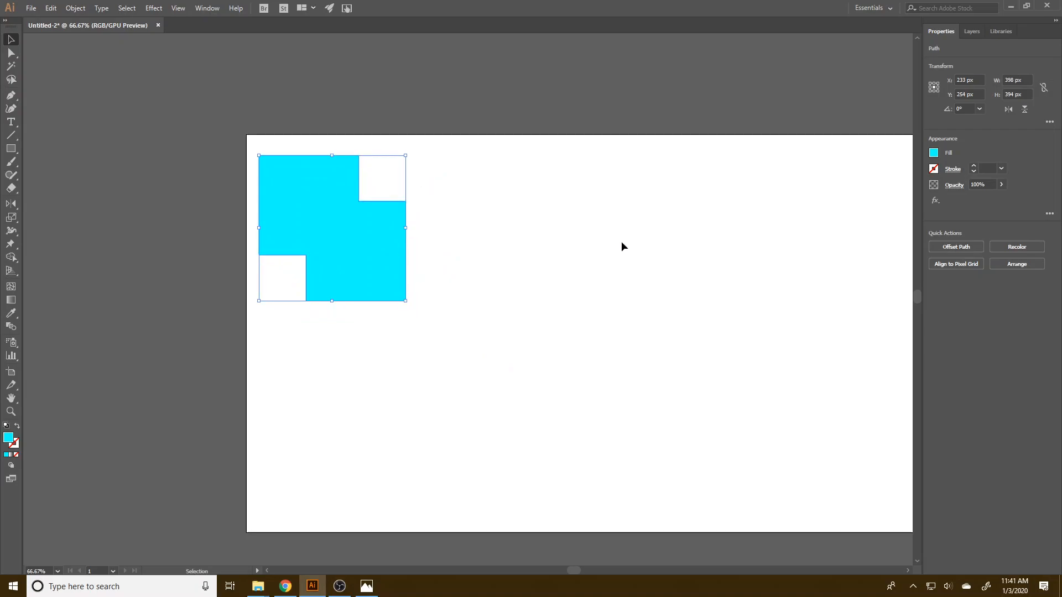
Fill the united shape with the medium blue swatch and deselect it.
click(933, 153)
click(879, 201)
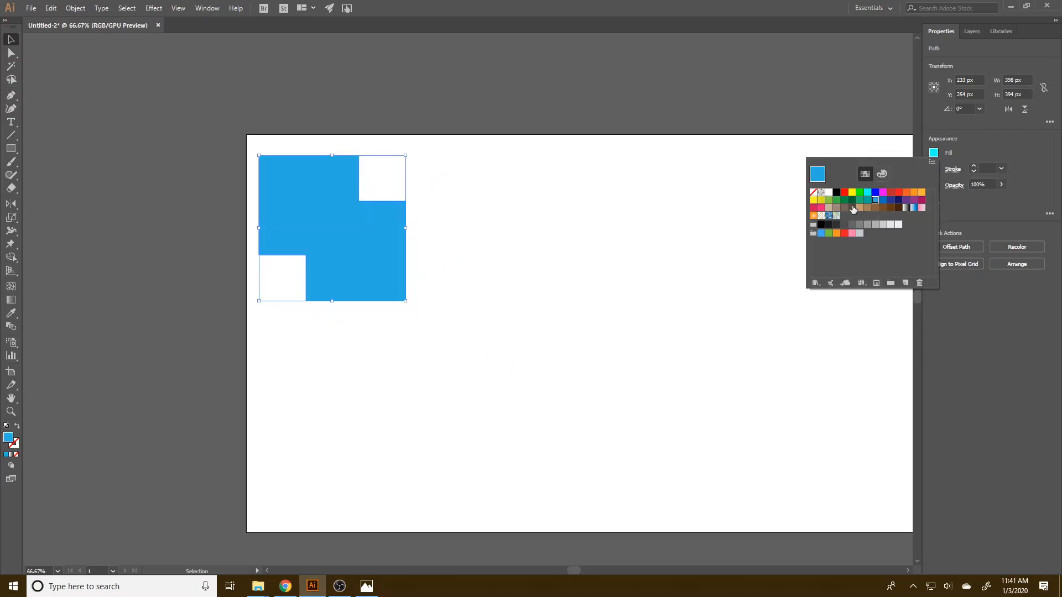
click(520, 287)
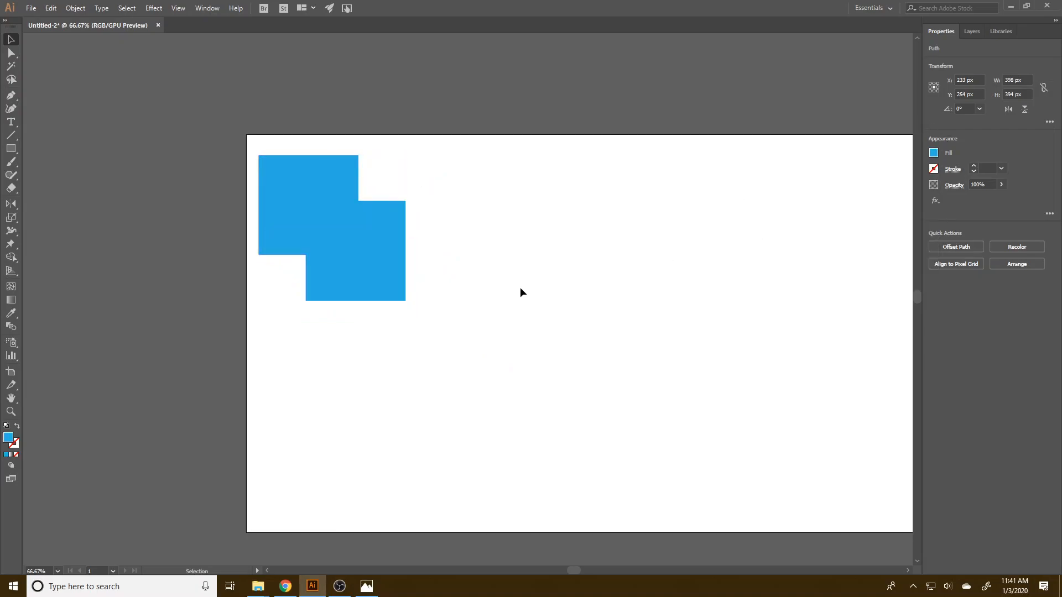
Draw a blue circle about 279 px in diameter to the right of the united squares.
click(10, 151)
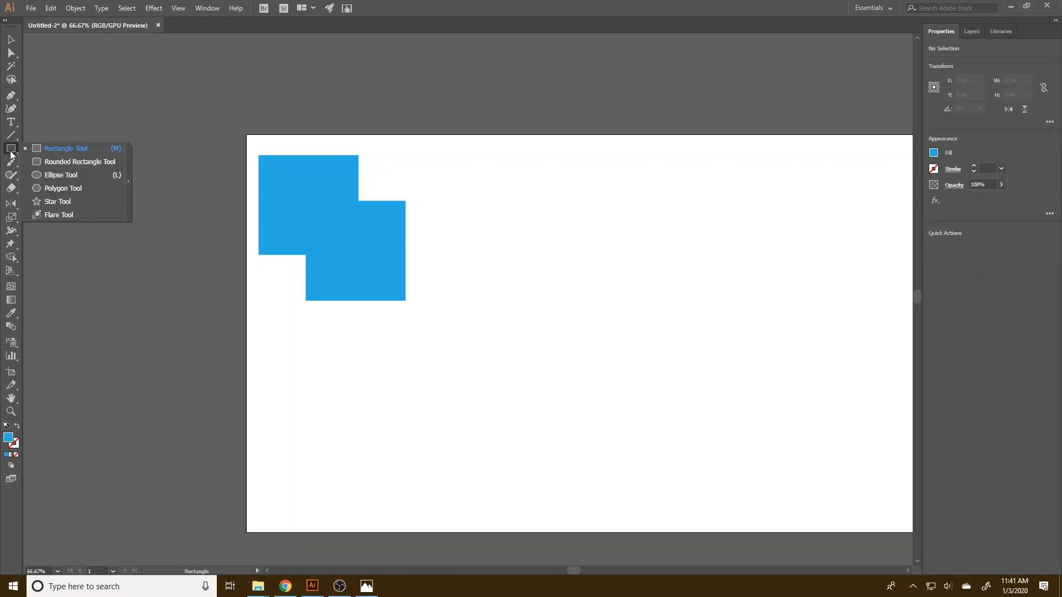
click(64, 174)
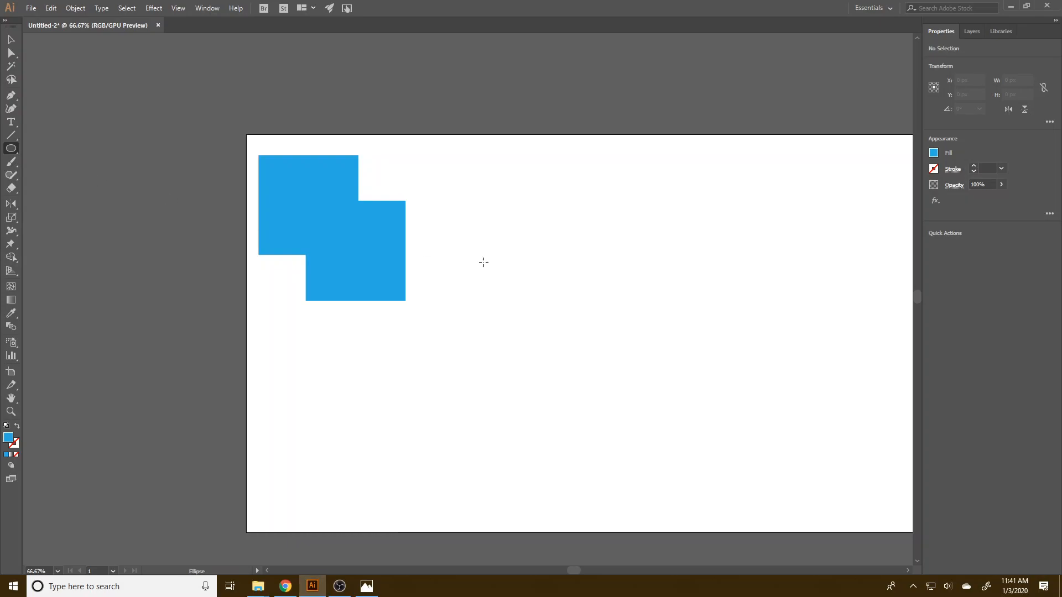
drag(462, 160, 564, 264)
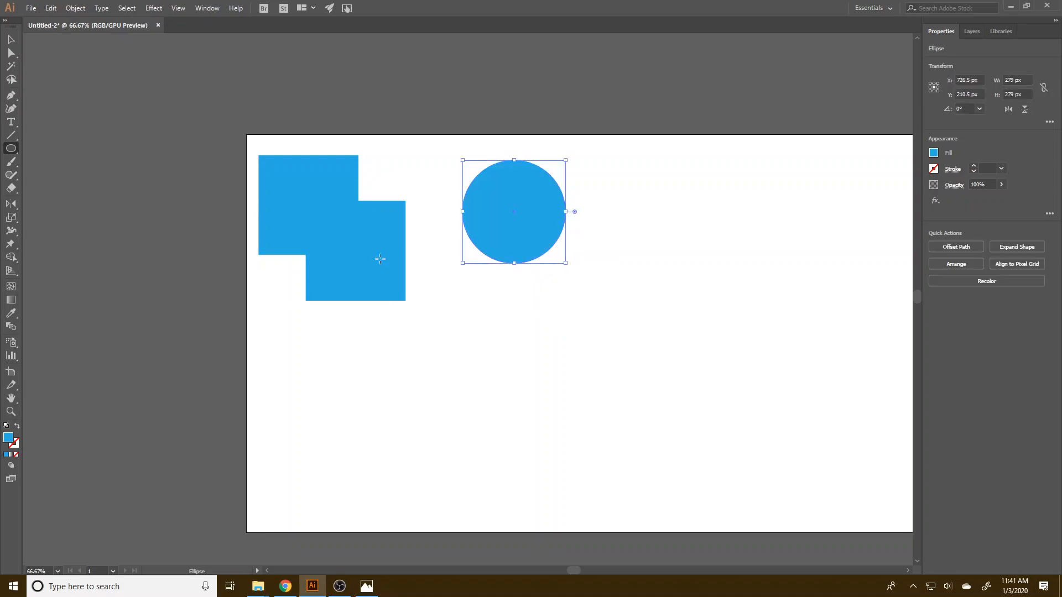
click(177, 8)
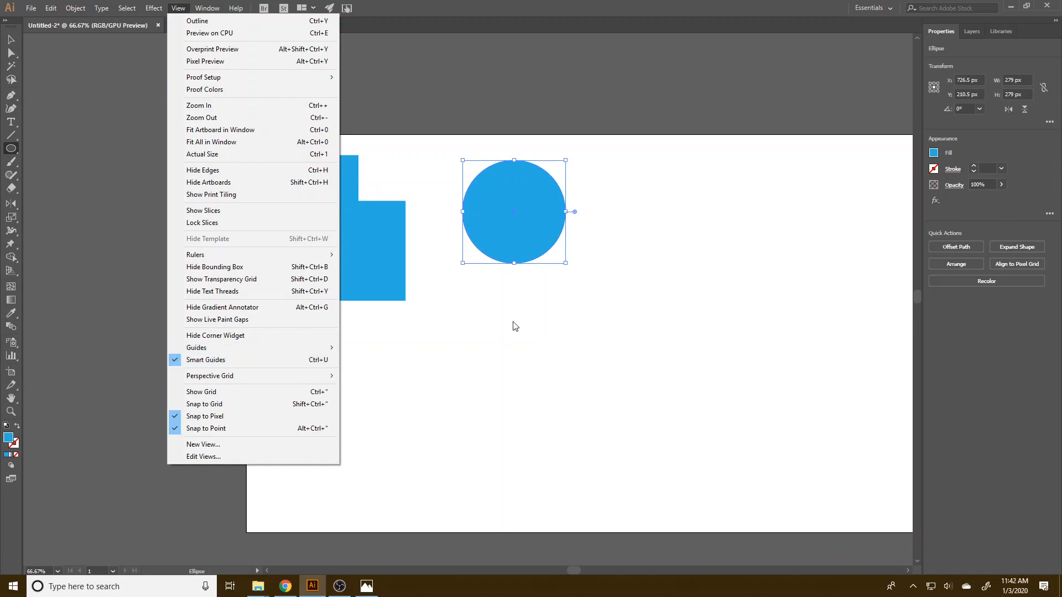
click(589, 217)
click(590, 216)
click(91, 77)
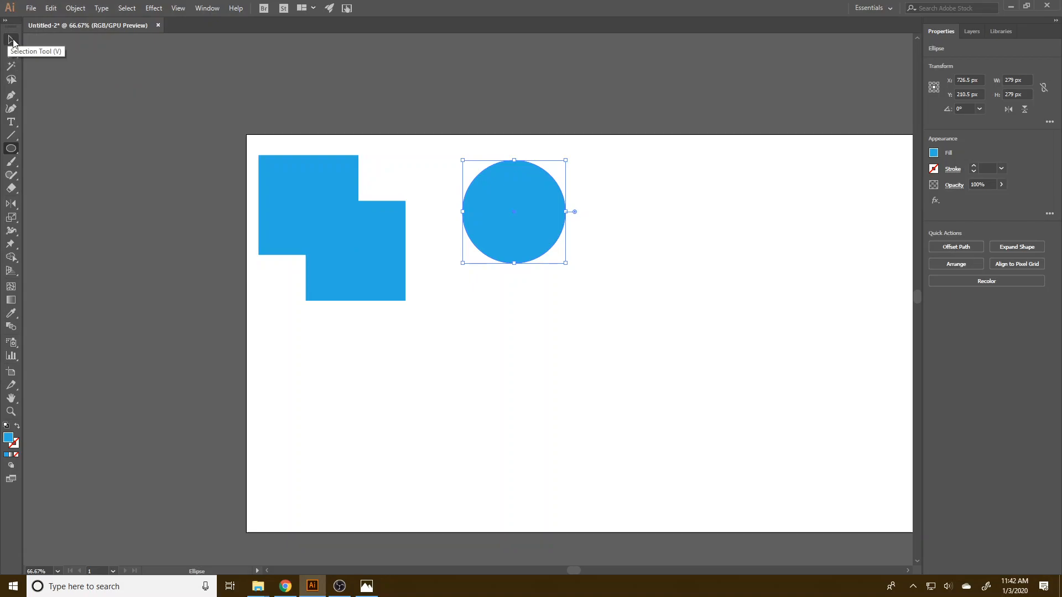
Place a copy of the blue circle overlapping it up and to the right, and select both circles.
click(11, 40)
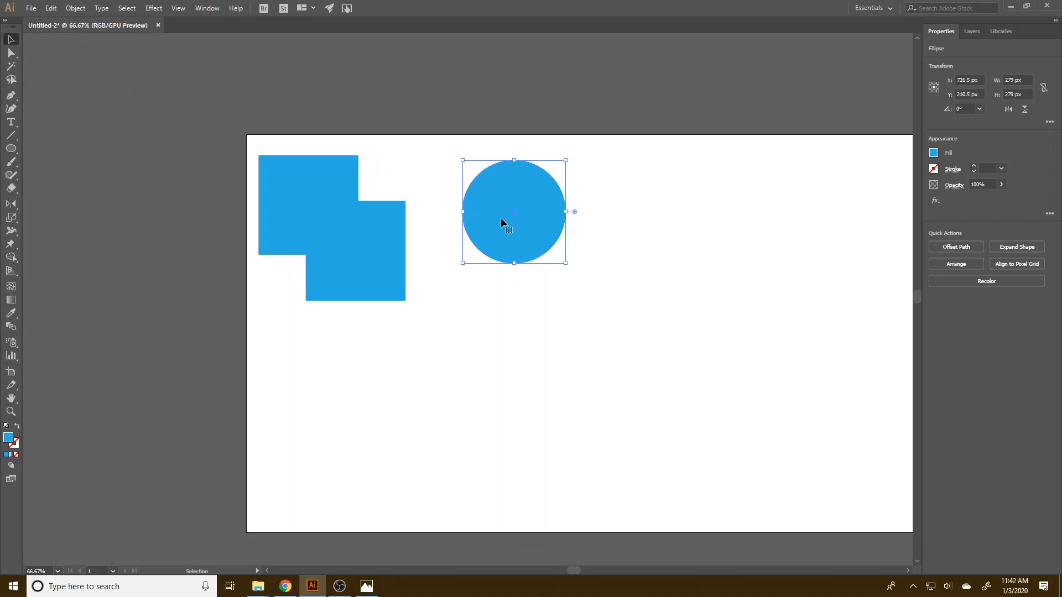
drag(514, 233, 559, 210)
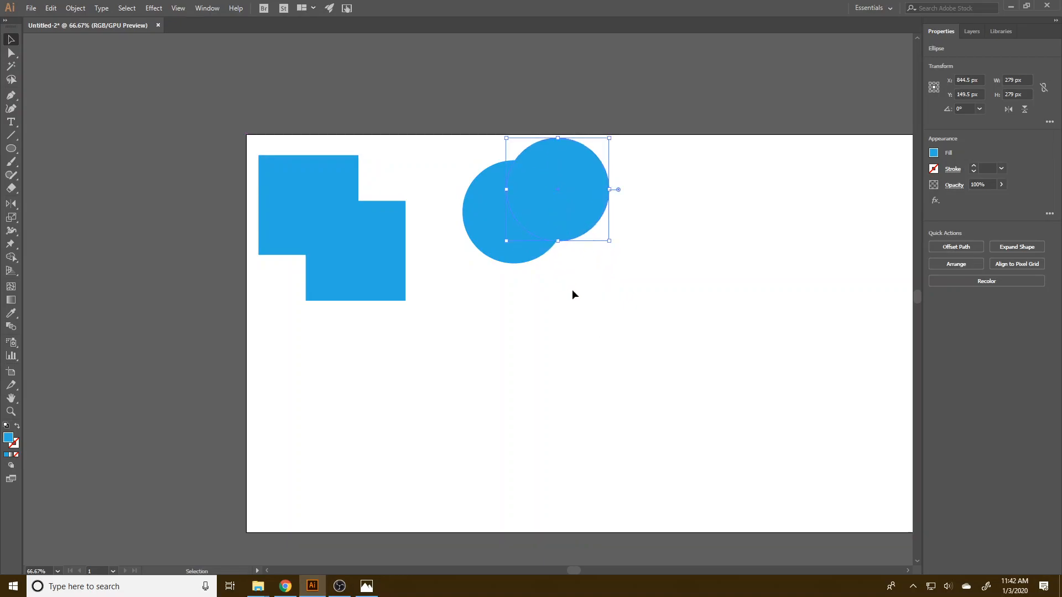
drag(594, 295, 458, 141)
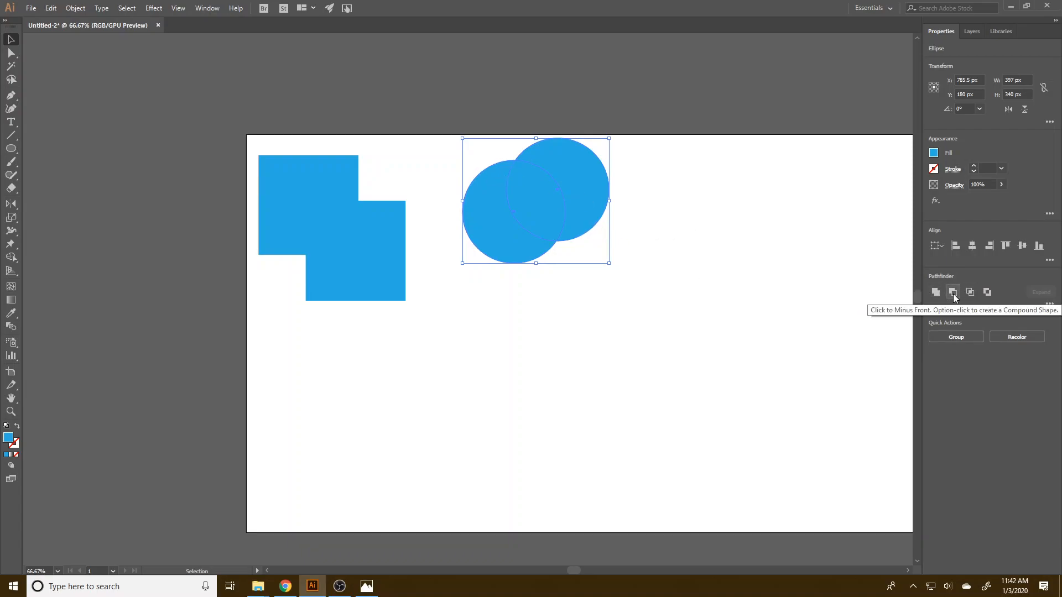
Fill the front circle with the cyan swatch to set it apart from the circle behind.
click(577, 191)
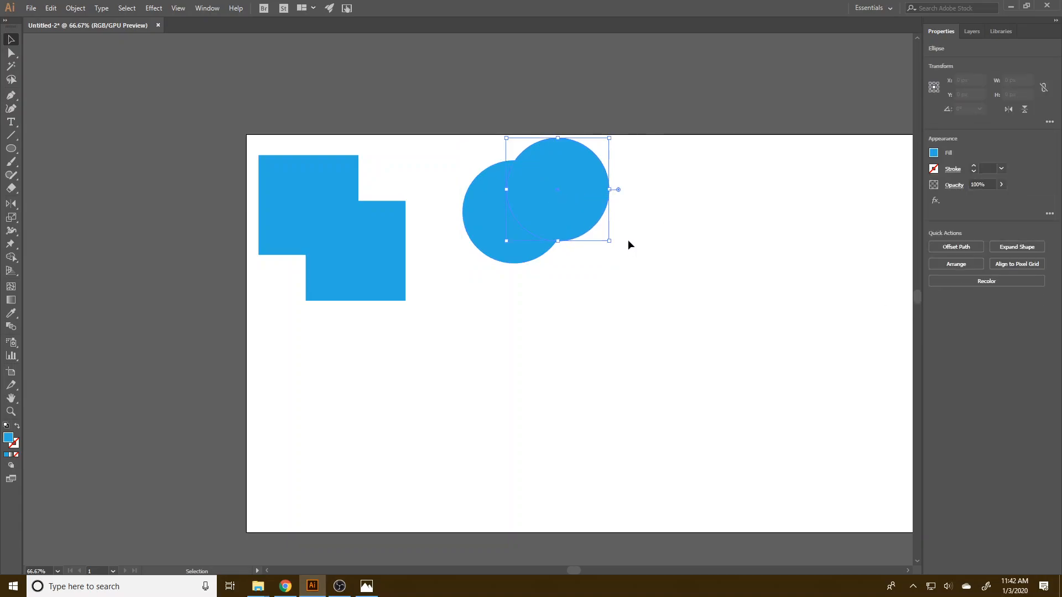
click(933, 154)
click(867, 194)
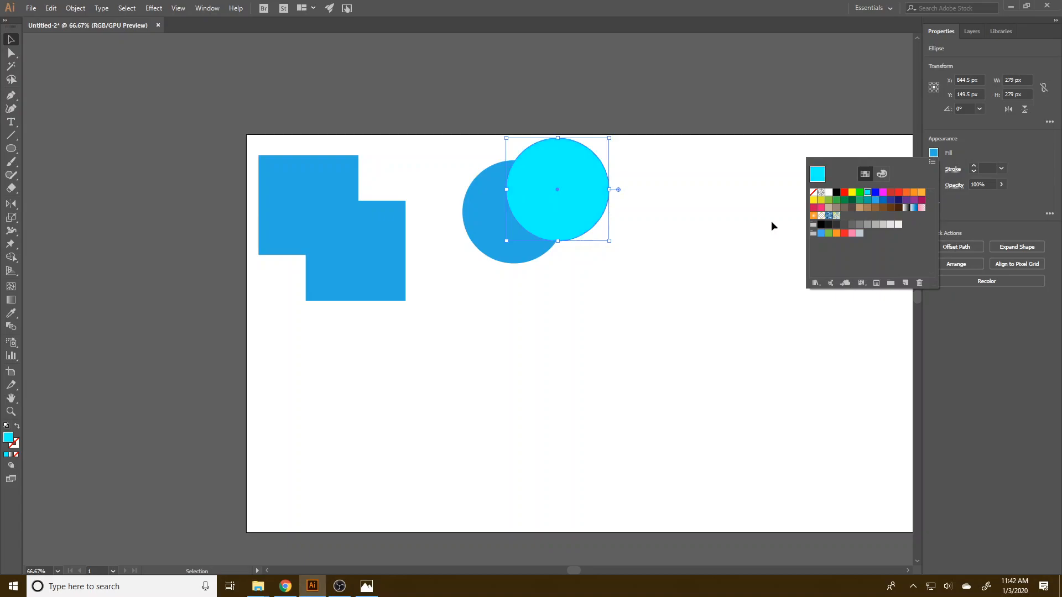
click(673, 283)
Subtract the front circle from the blue one with Minus Front and move the crescent down and left to about X 654 px, Y 254 px.
drag(631, 325, 429, 136)
click(952, 292)
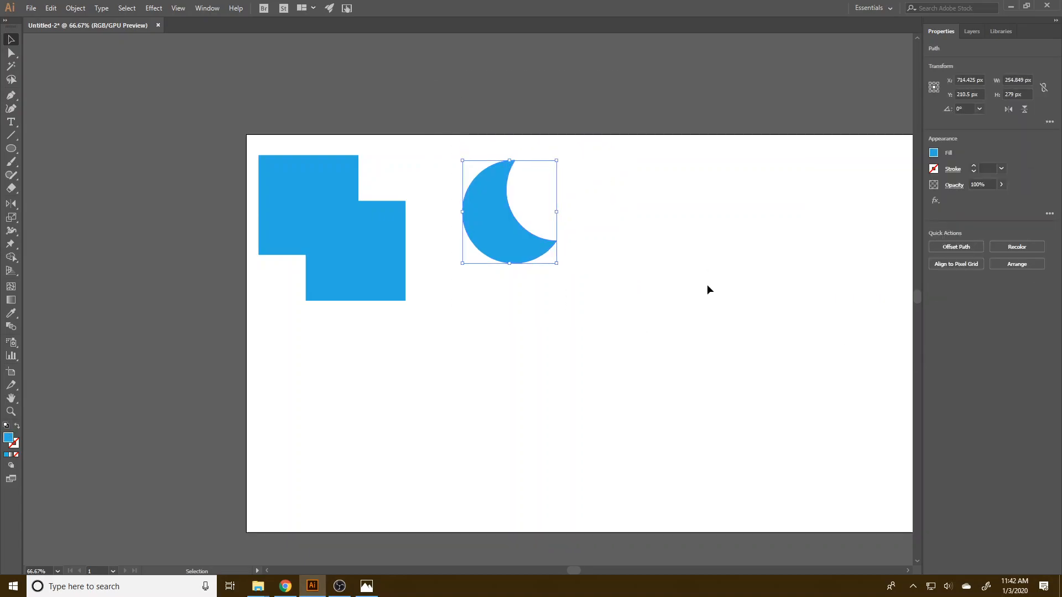
click(706, 284)
drag(506, 248, 485, 262)
click(602, 328)
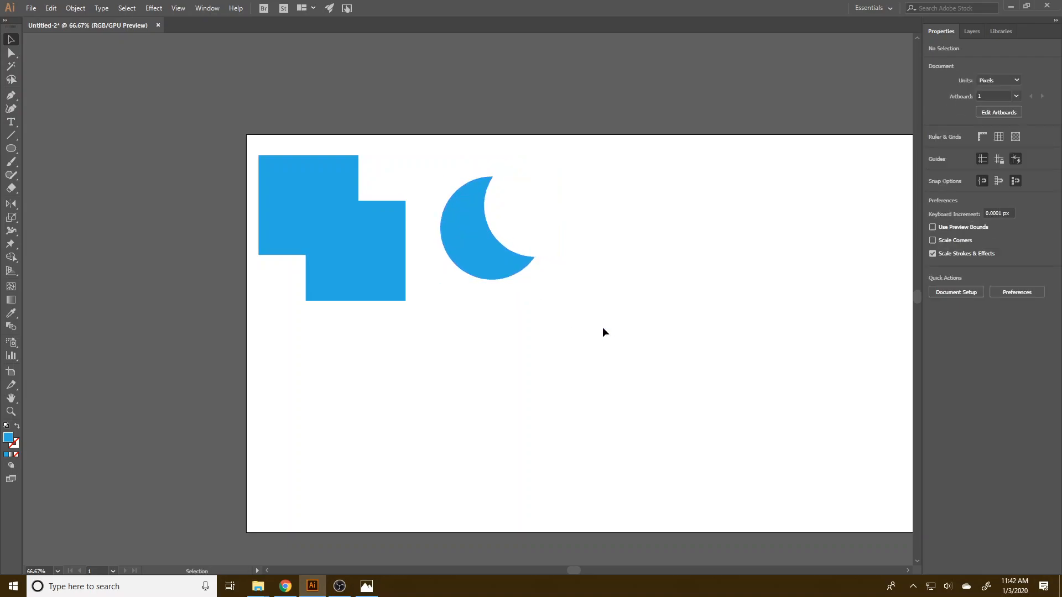
click(492, 266)
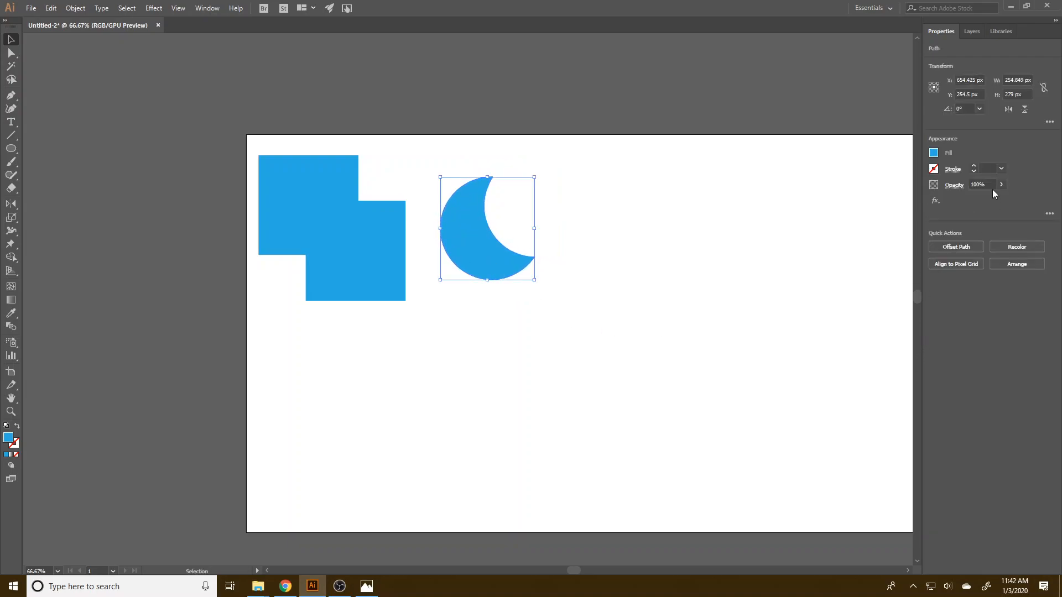
Draw a rectangle about 270 x 237 px right of the crescent and a circle about 303 px wide overlapping the rectangle's right side.
drag(11, 149, 29, 146)
drag(581, 190, 684, 281)
click(611, 215)
click(87, 77)
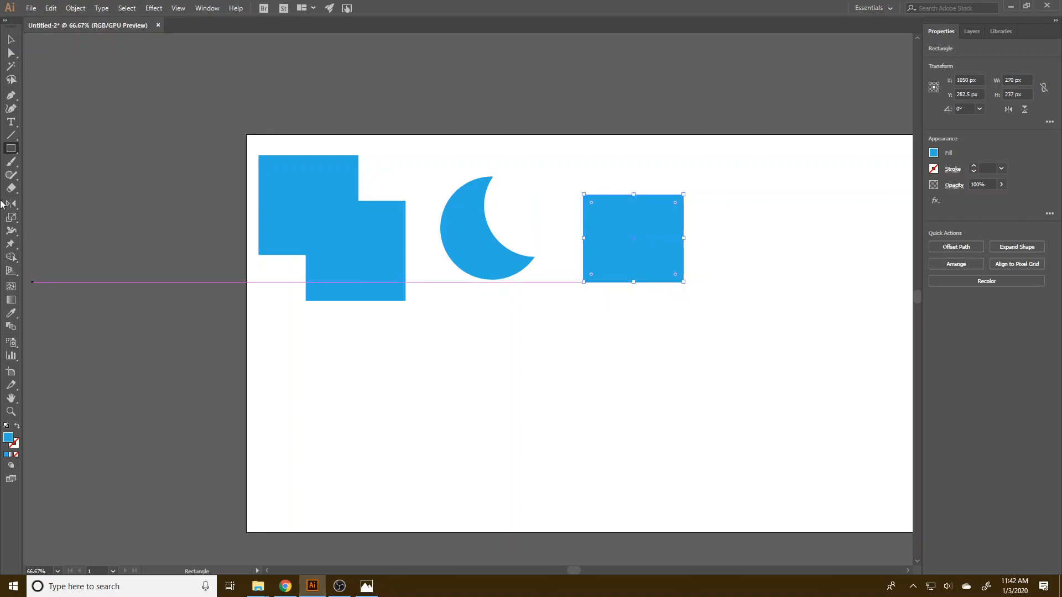
drag(18, 154, 53, 173)
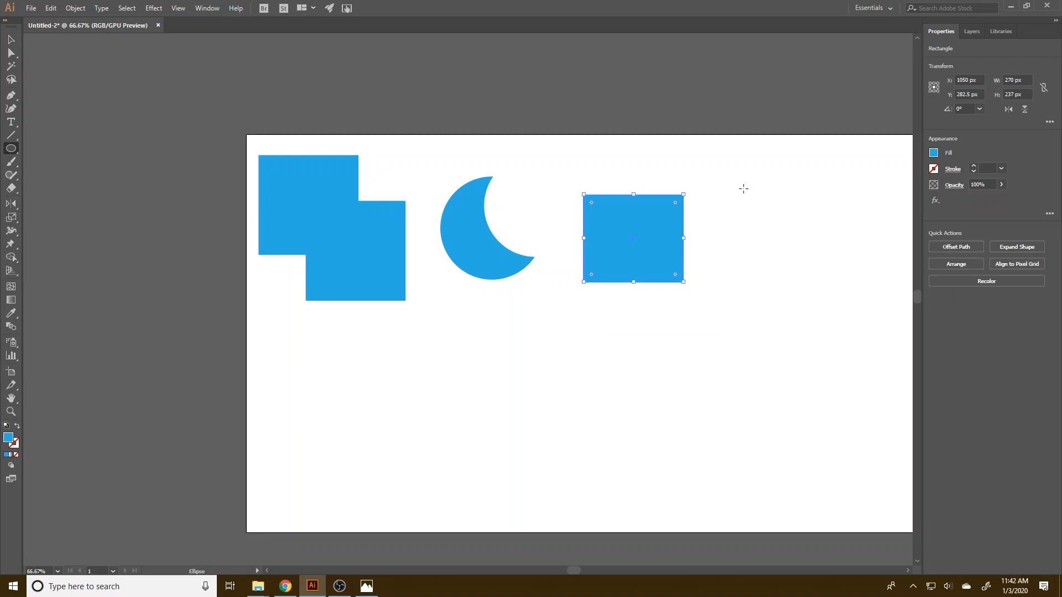
drag(698, 242, 755, 297)
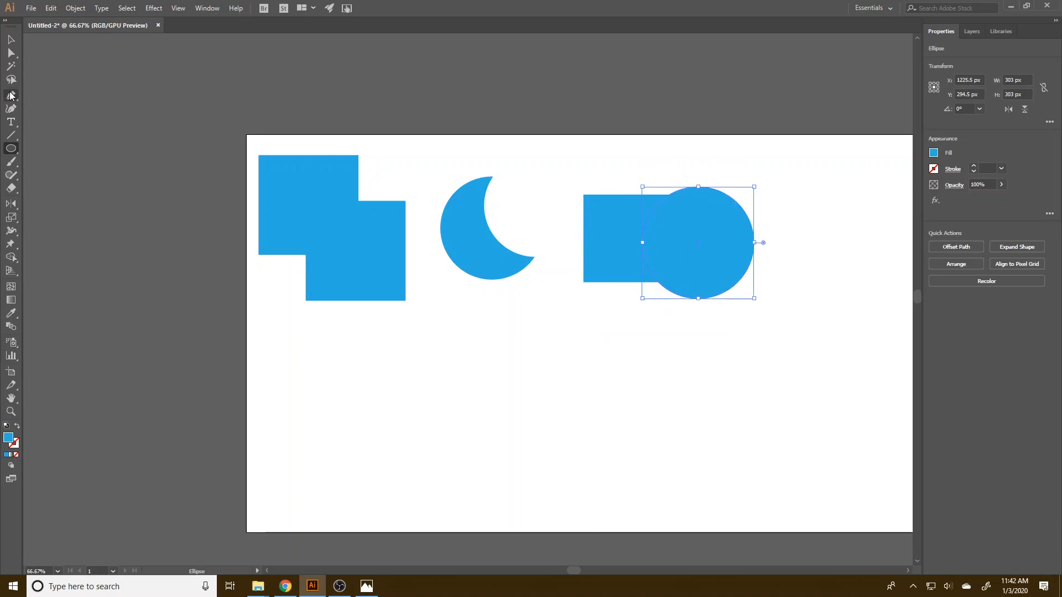
Intersect the rectangle and circle with Pathfinder and move the remaining piece left beside the crescent.
click(11, 39)
drag(558, 158, 792, 342)
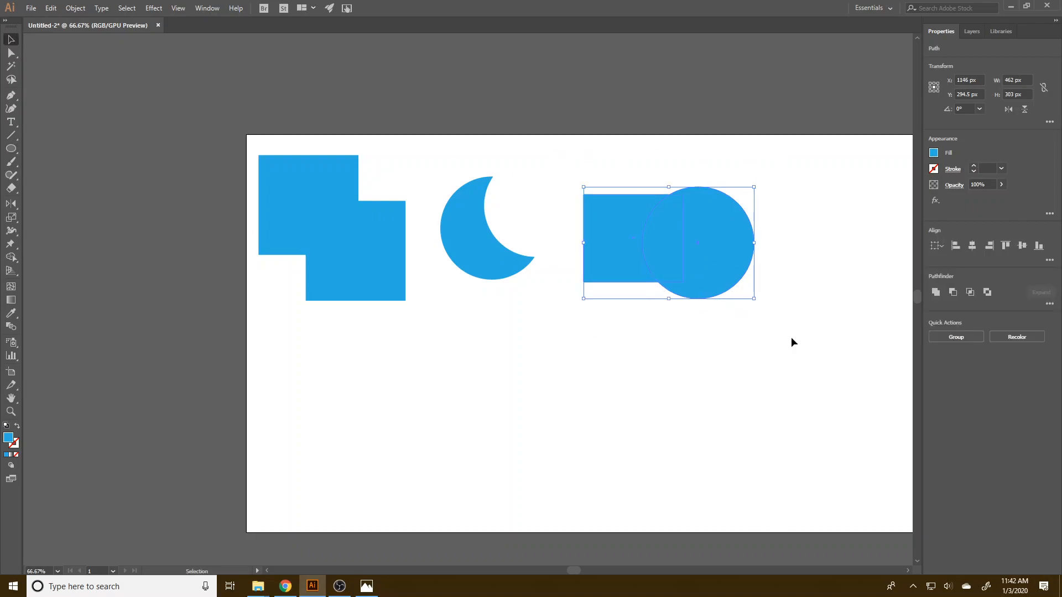
click(971, 293)
drag(658, 249, 589, 235)
click(703, 318)
click(663, 264)
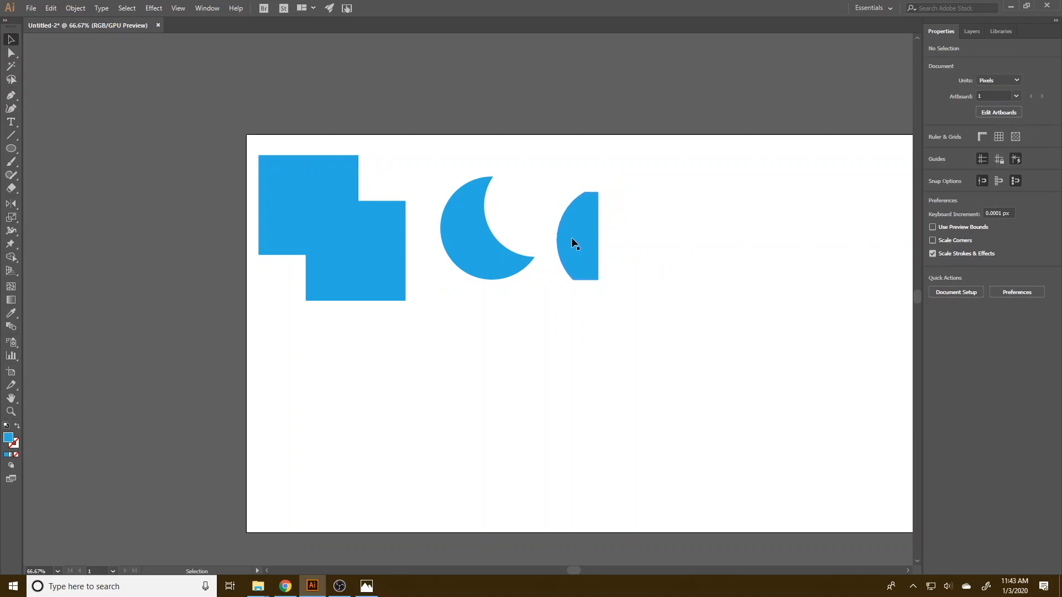
click(573, 237)
click(11, 148)
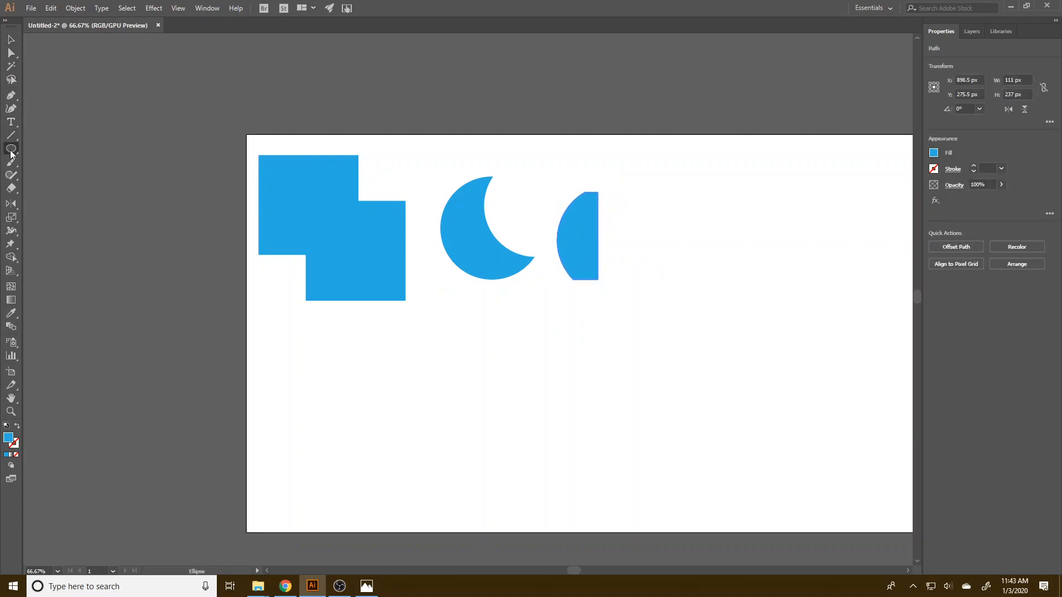
click(82, 117)
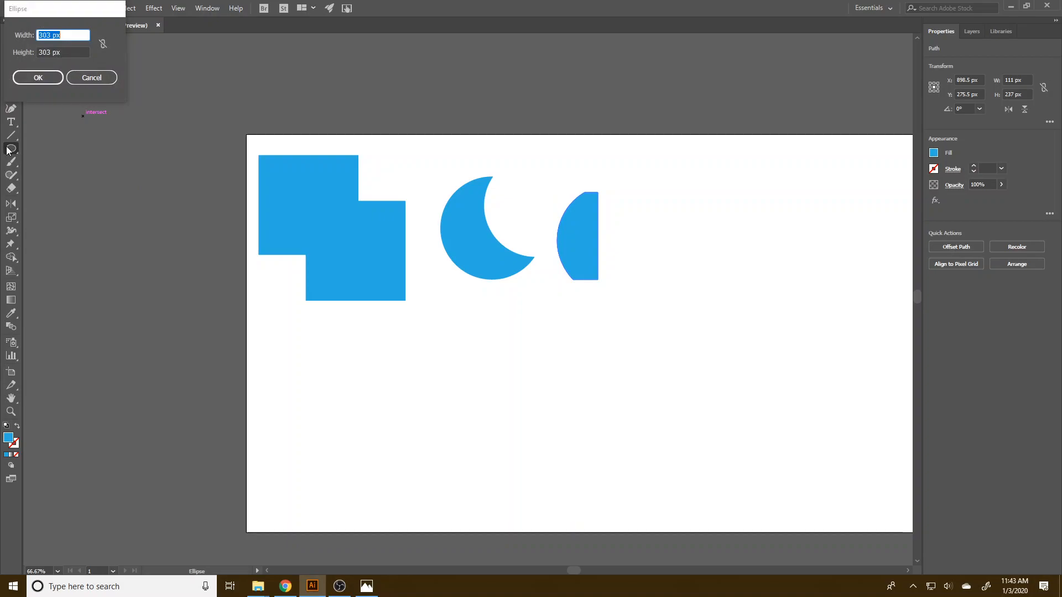
click(92, 78)
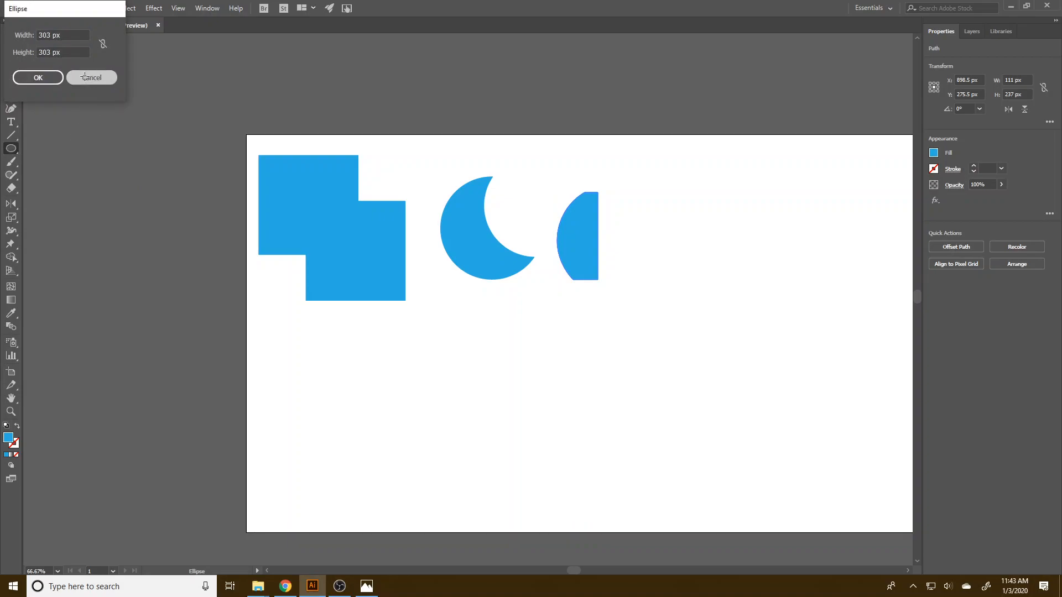
Draw a circle about 263 px wide and two smaller ellipses overlapping it in a row, the last about 198 x 168 px.
click(11, 149)
drag(676, 177, 773, 274)
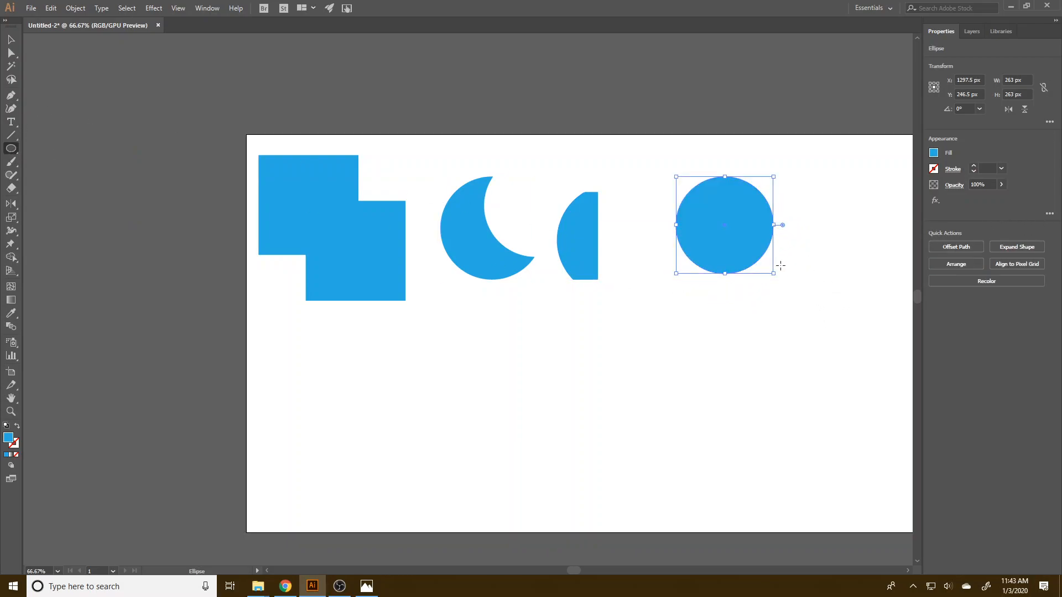
drag(816, 267, 739, 187)
drag(859, 256, 787, 195)
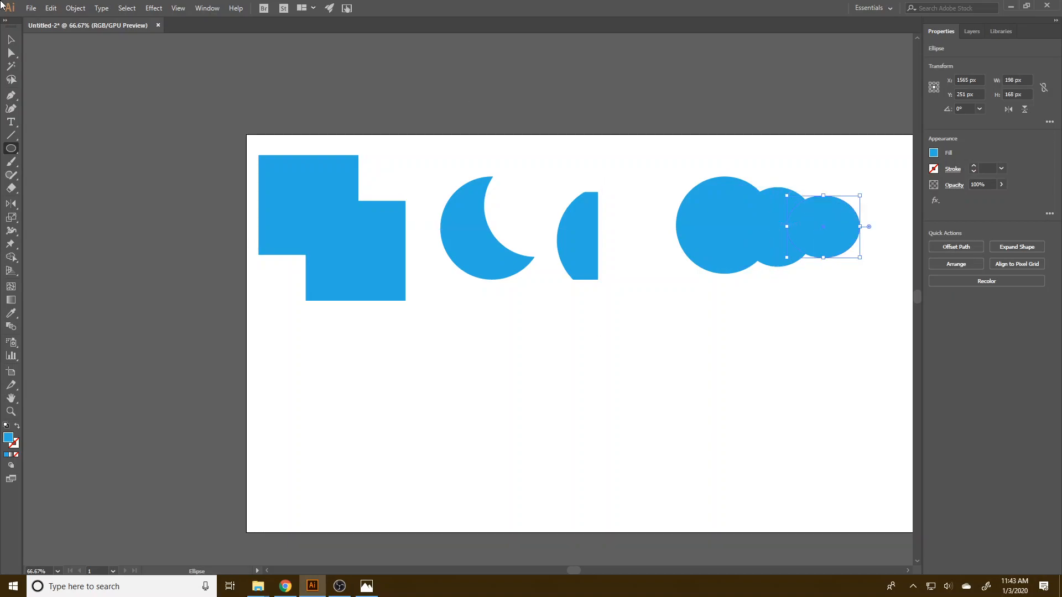
Select the three overlapping ellipses and align their centres horizontally and vertically.
click(19, 39)
drag(662, 162, 860, 297)
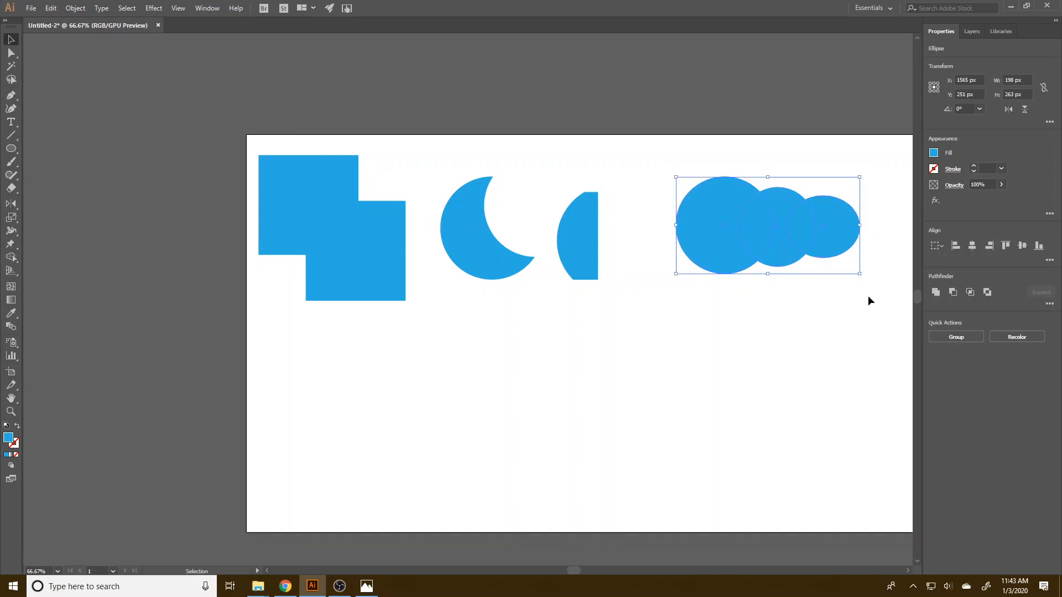
click(971, 245)
click(1022, 245)
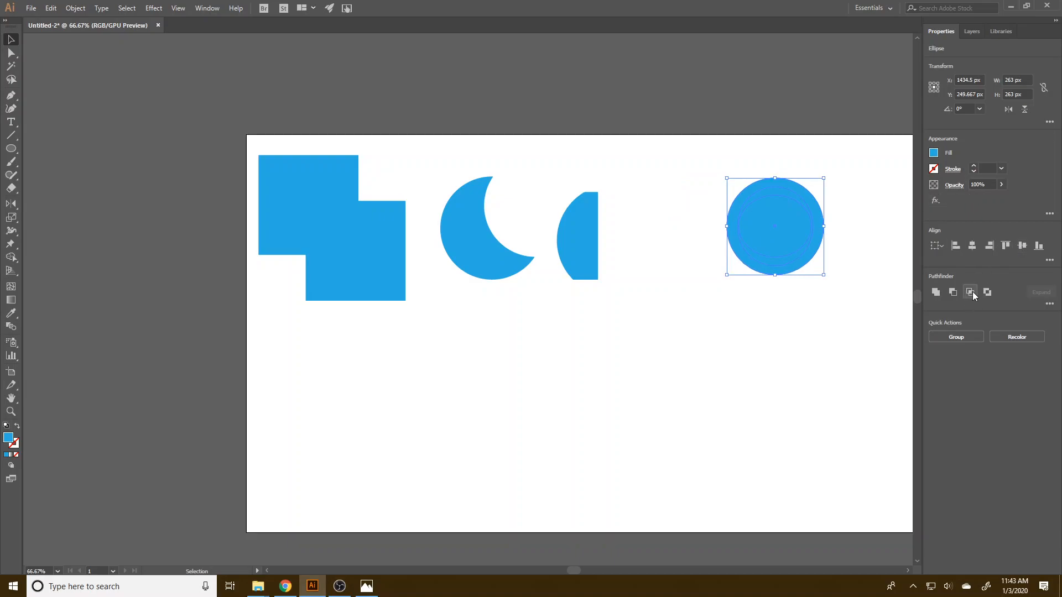
Try Pathfinder's Exclude on the three centred ellipses with a move toward the other shapes, and undo both.
click(988, 292)
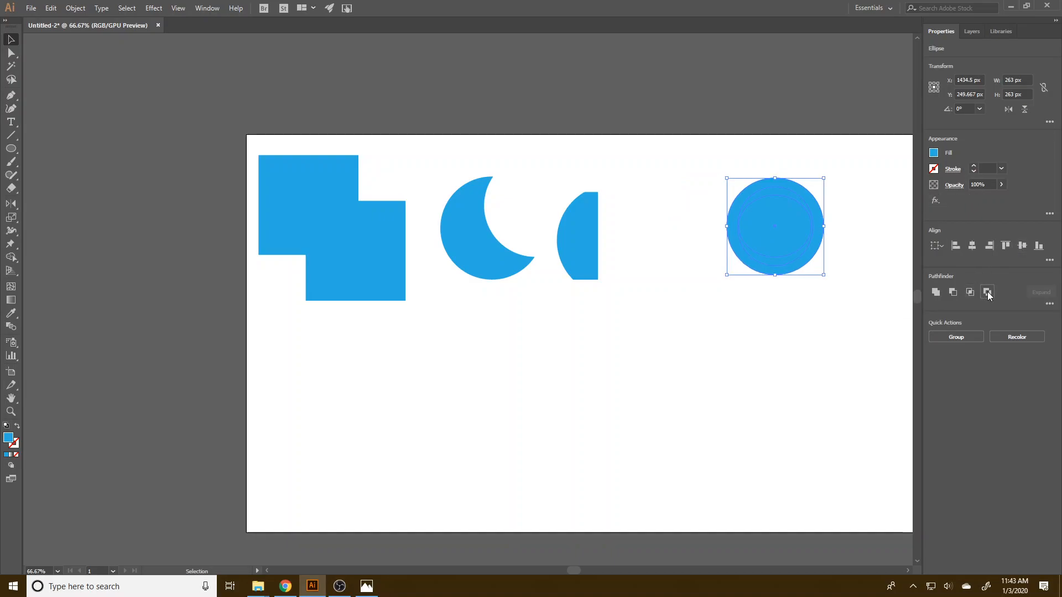
drag(793, 226, 700, 230)
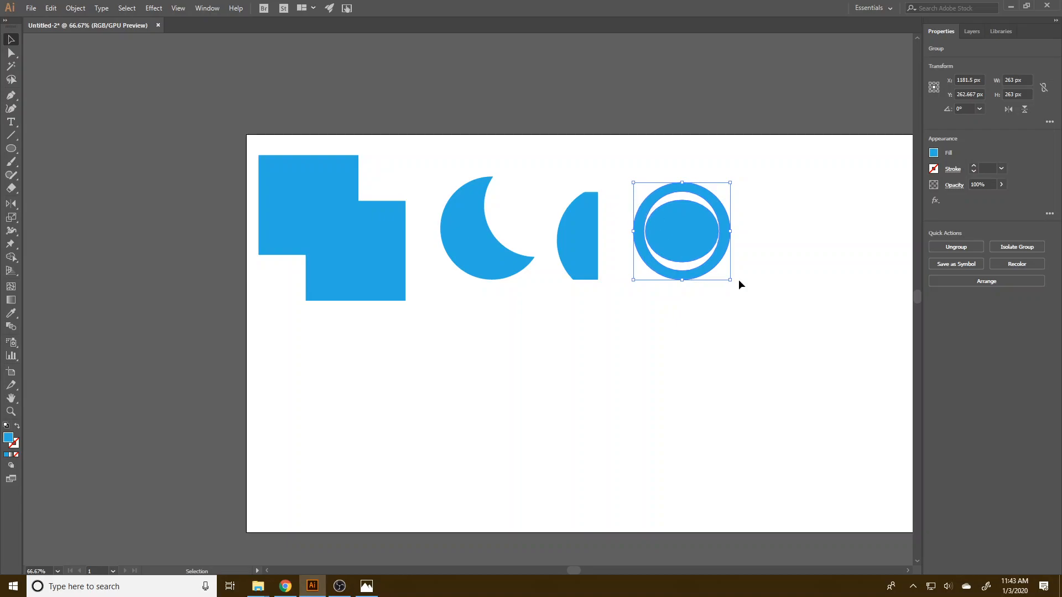
click(773, 274)
click(674, 225)
key(ctrl+z)
key(ctrl+z)
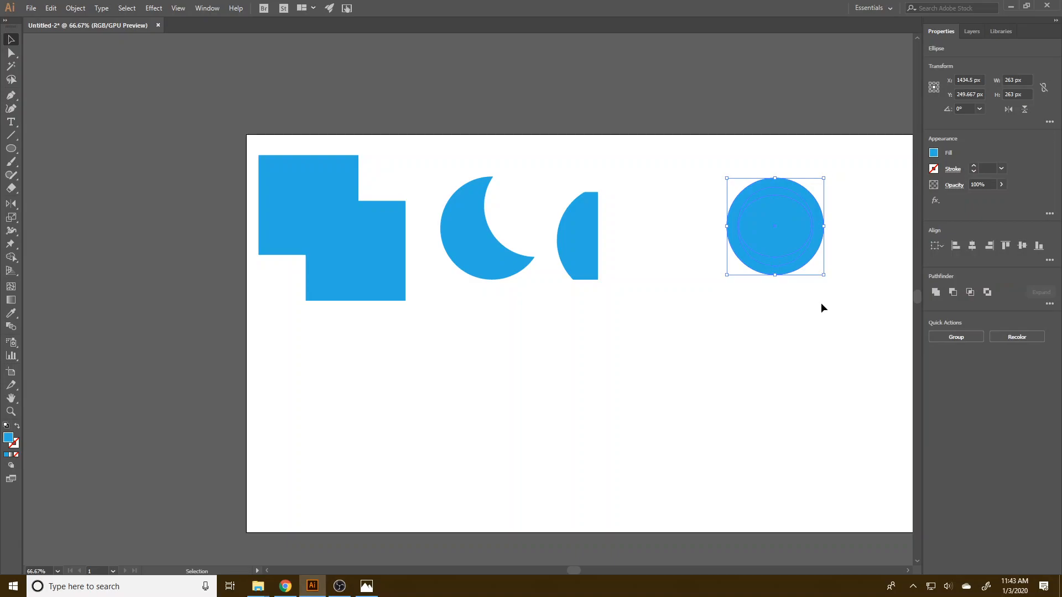
Draw a fourth, smaller circle inside the stack of centred ellipses.
click(850, 229)
key(l)
drag(839, 209, 781, 228)
Exclude the overlaps of the four stacked ellipses with Pathfinder and move the resulting rings left beside the half-circle piece.
key(v)
drag(843, 299, 687, 142)
click(951, 294)
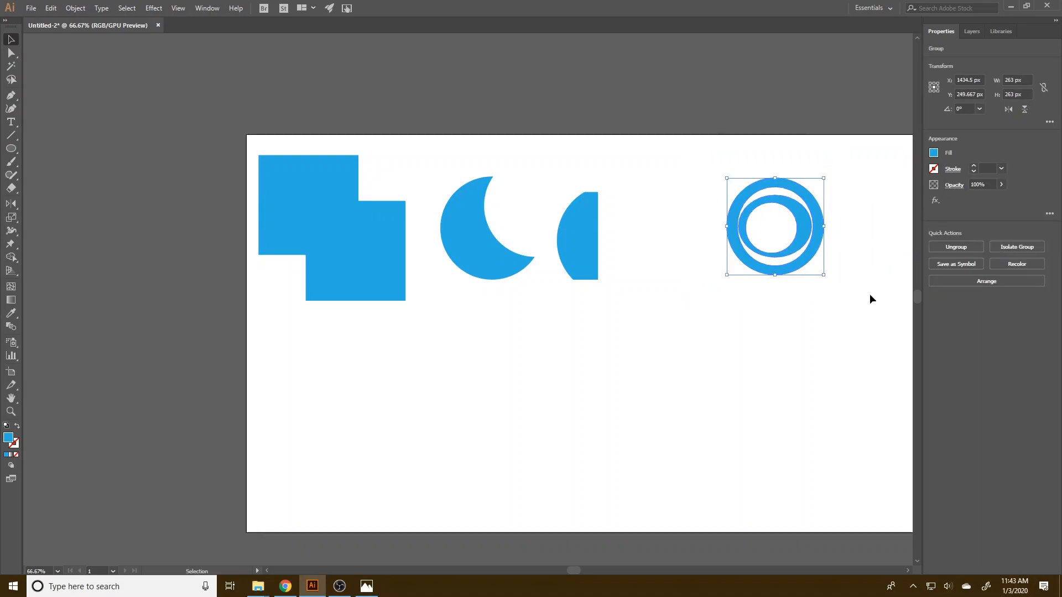
drag(805, 235, 682, 239)
click(778, 335)
click(708, 315)
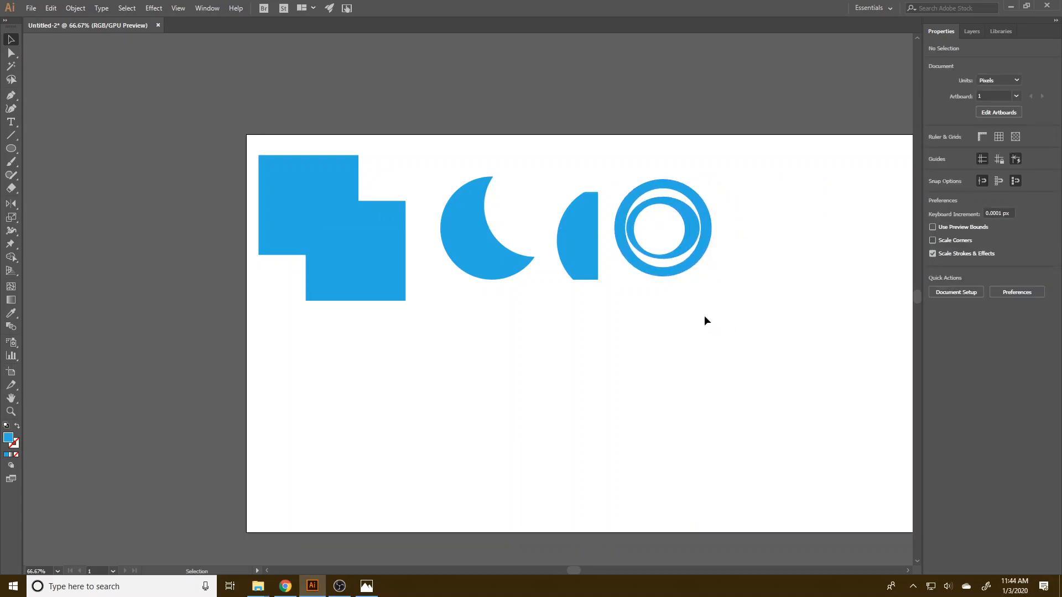
Delete all shapes on the artboard and draw a new circle about 714 px wide.
drag(710, 332, 218, 120)
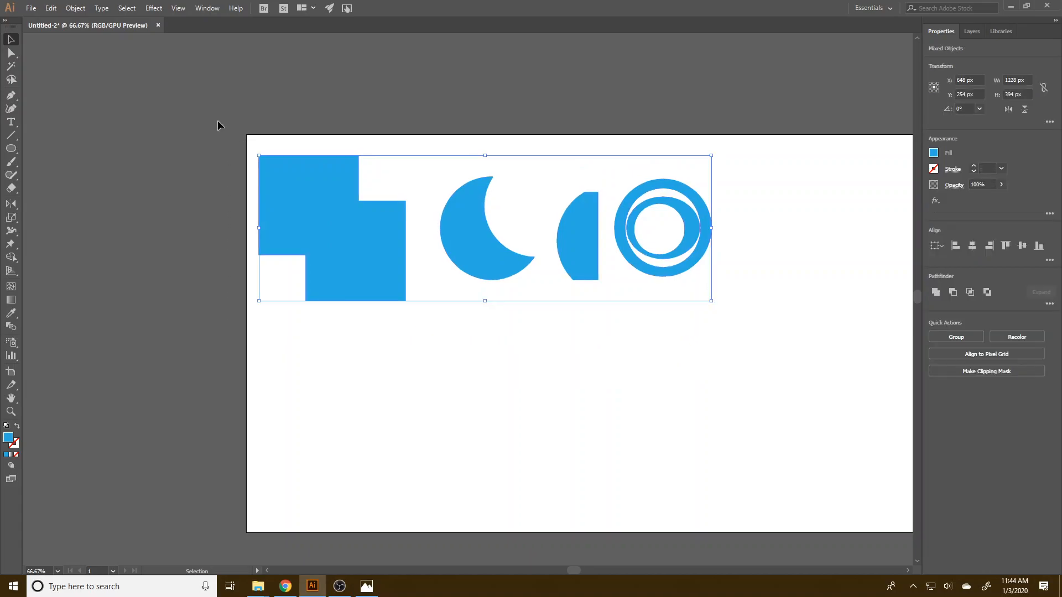
key(Delete)
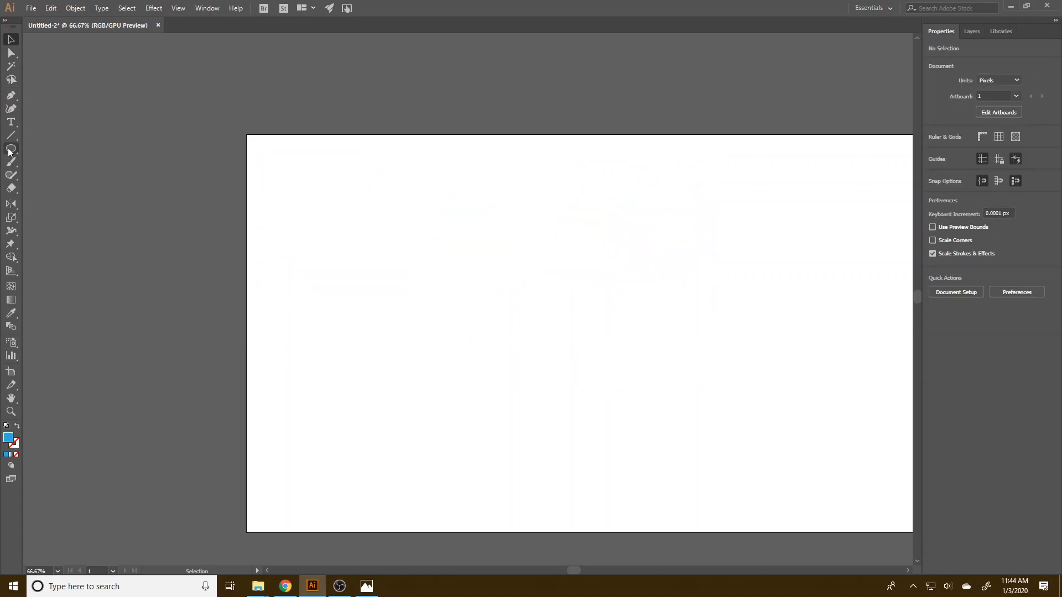
click(9, 150)
click(62, 178)
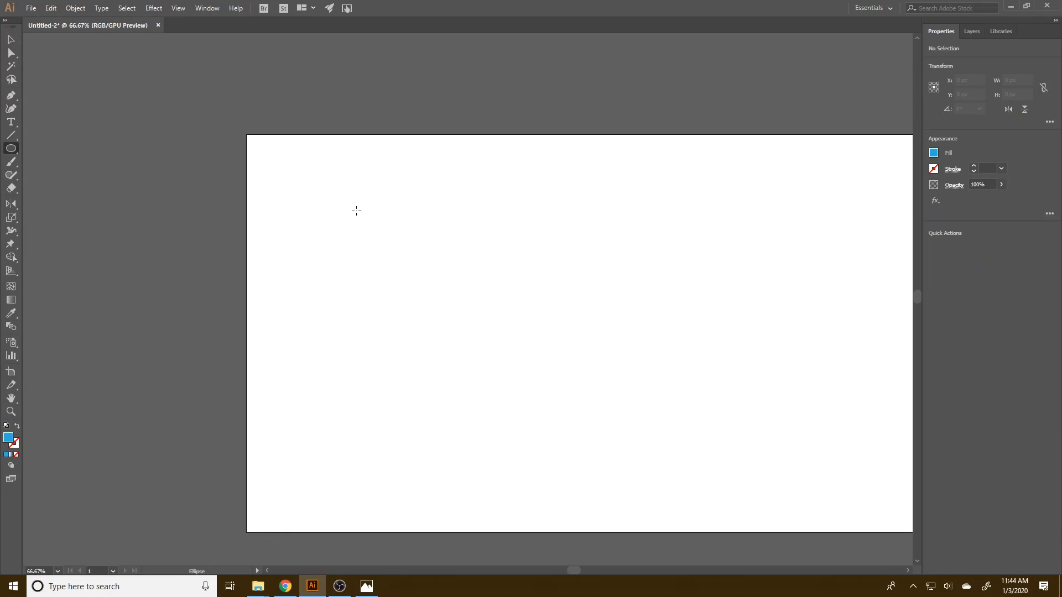
drag(336, 208, 596, 432)
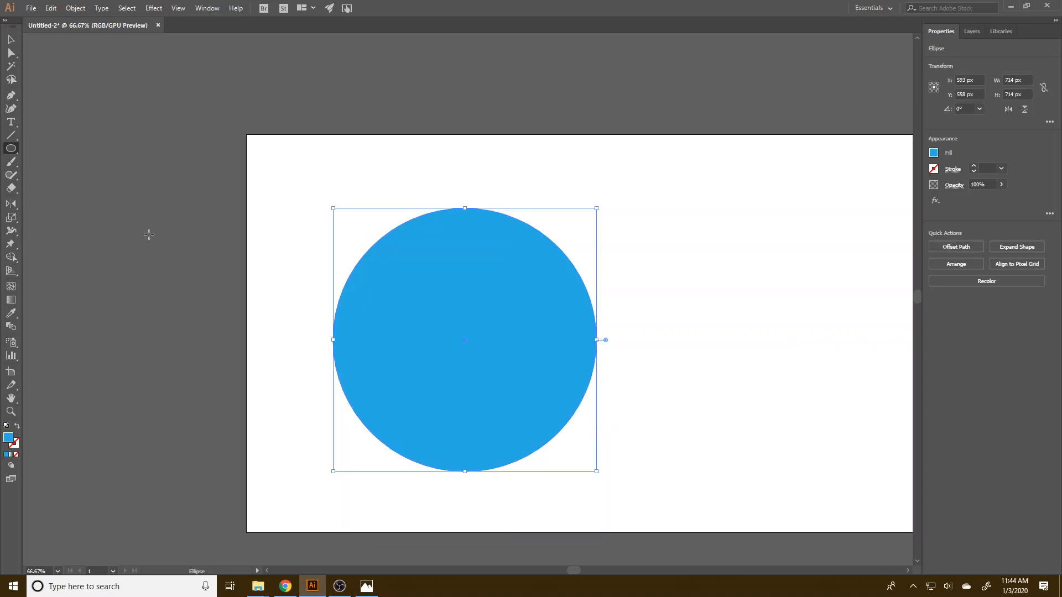
Move the circle up to about X 538 px, Y 378 px and duplicate it horizontally to about X 960 px.
click(11, 39)
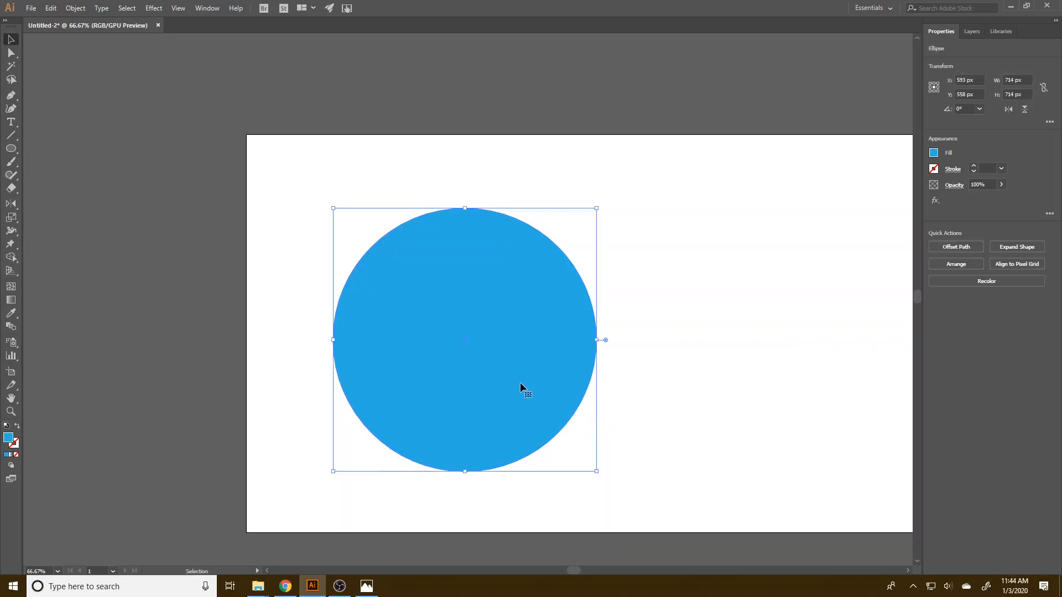
drag(533, 386, 512, 320)
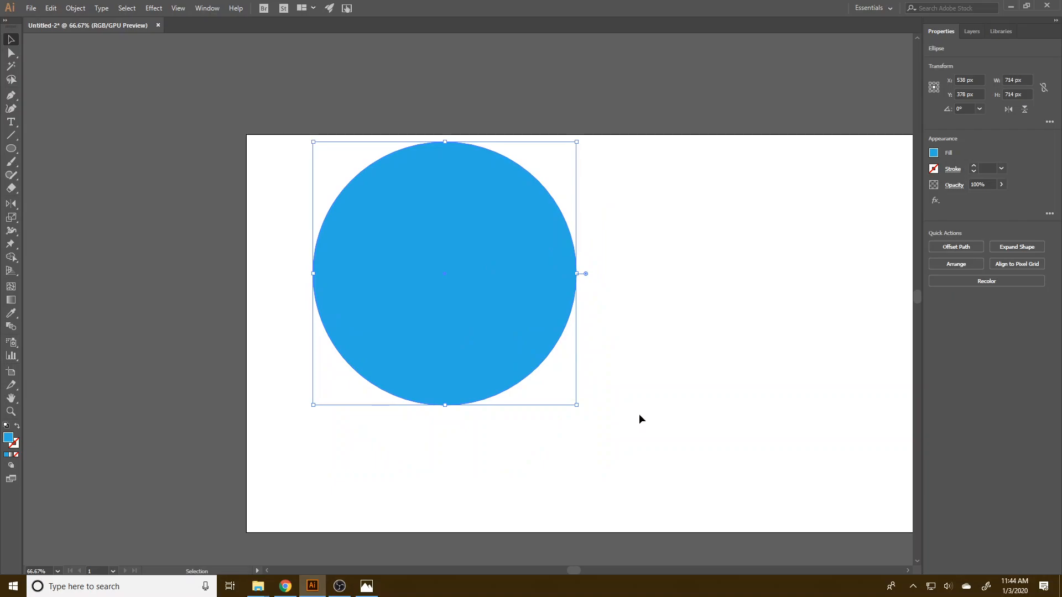
drag(447, 339, 603, 347)
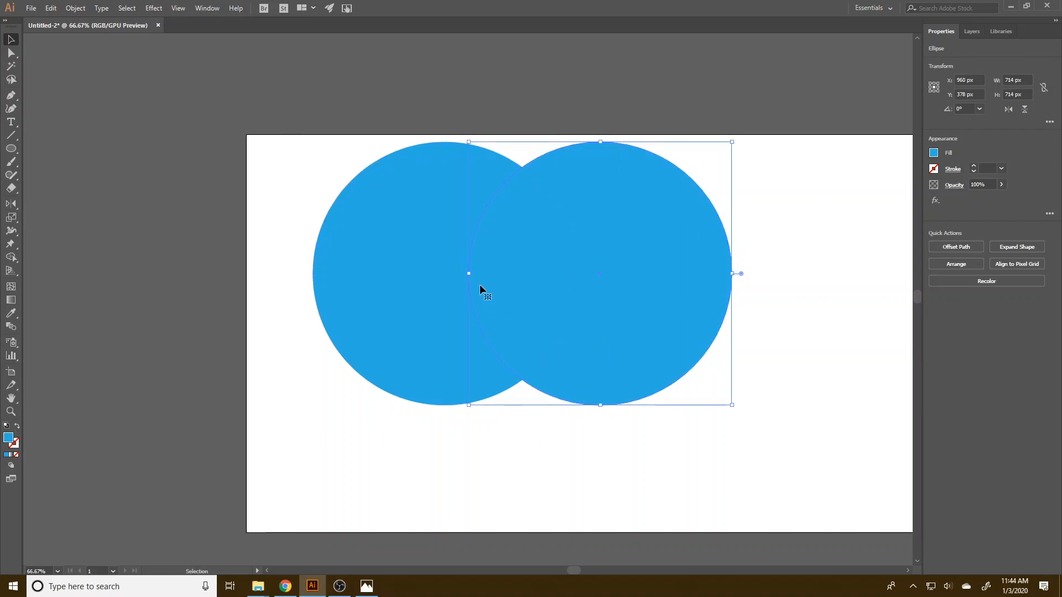
Duplicate the circle once more below and between the two, at about X 755 px, Y 667 px.
drag(763, 470, 266, 136)
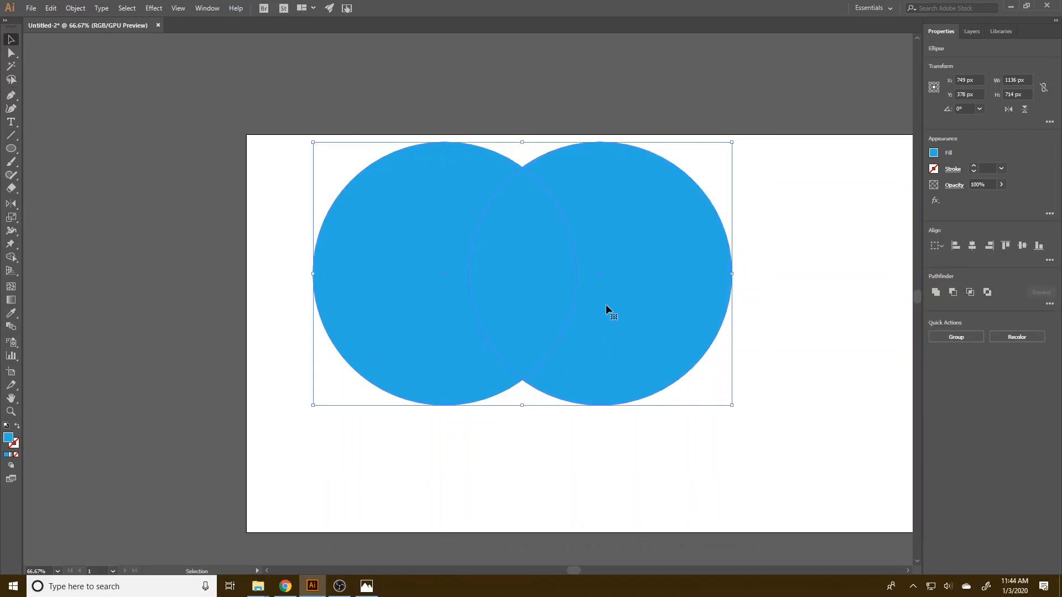
click(46, 197)
click(644, 268)
drag(655, 298, 569, 414)
Try grouping the two upper circles.
click(808, 400)
click(665, 204)
shift+click(432, 200)
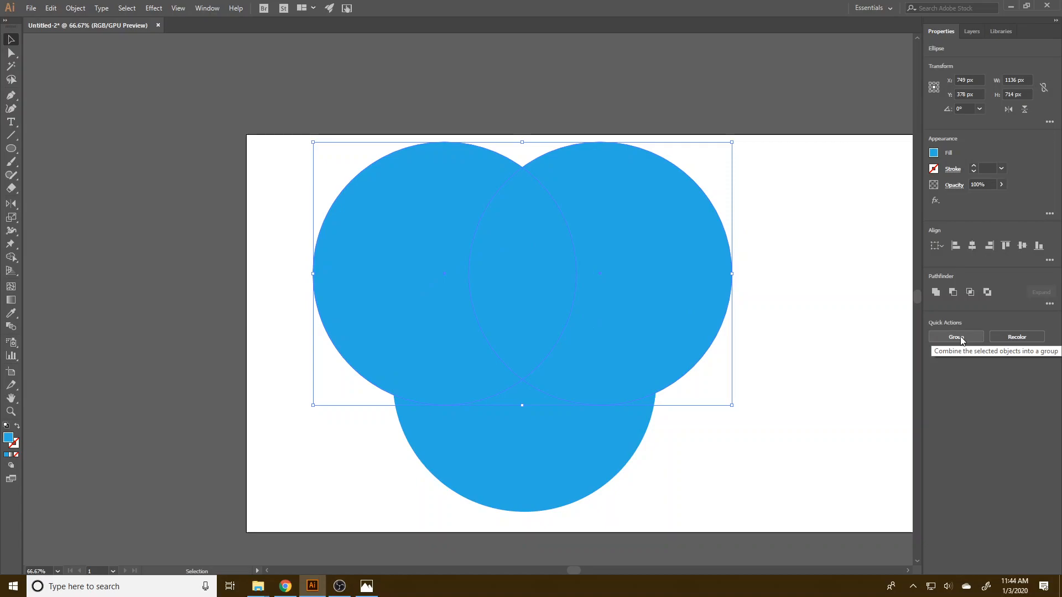
right_click(643, 221)
click(664, 290)
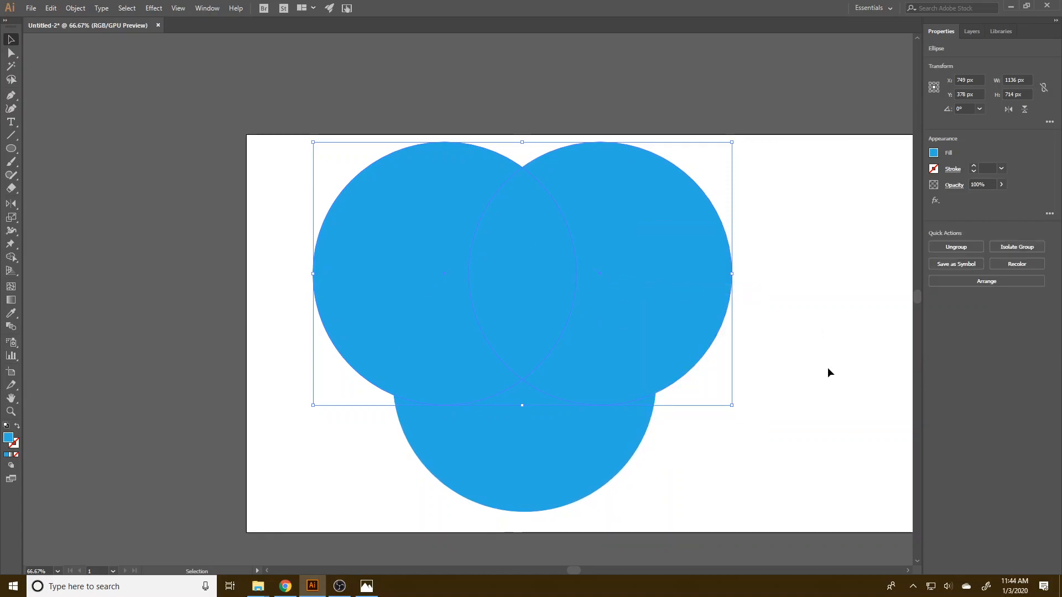
click(802, 371)
Select both upper circles again and combine them into one group.
click(661, 268)
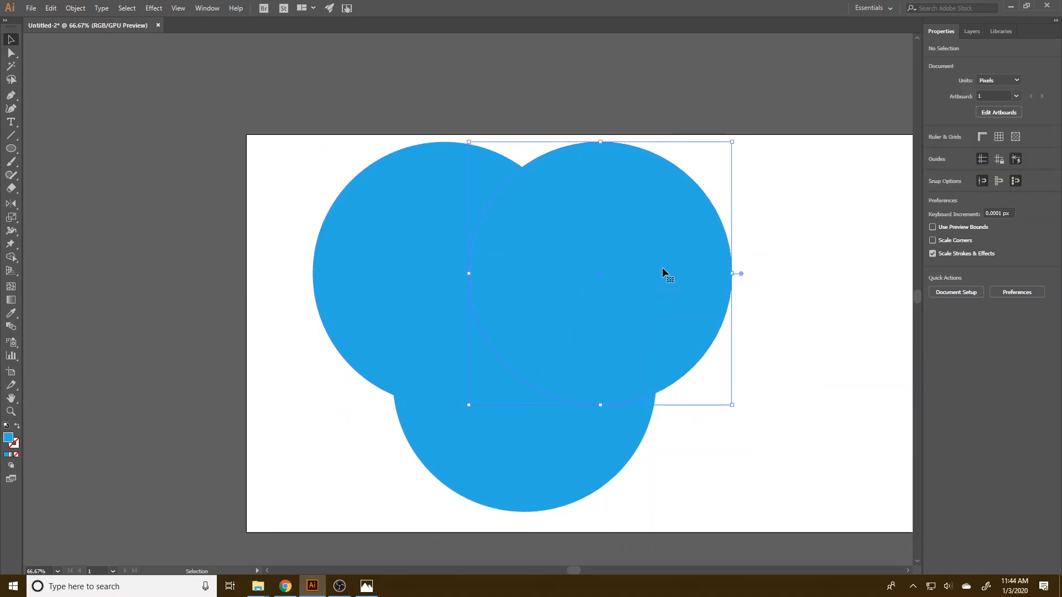
shift+click(415, 209)
key(a)
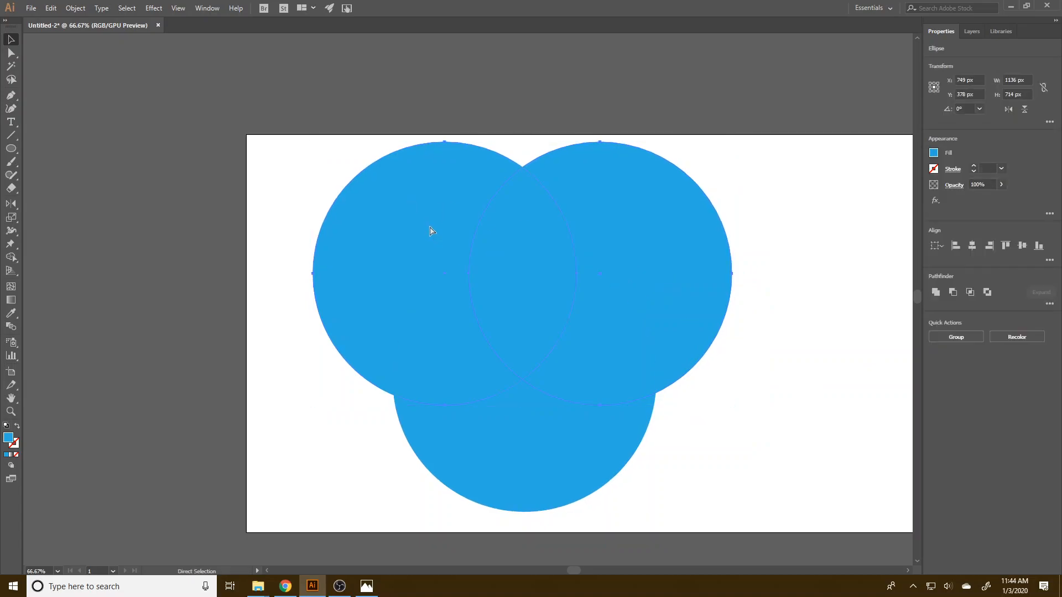
key(ctrl+g)
key(v)
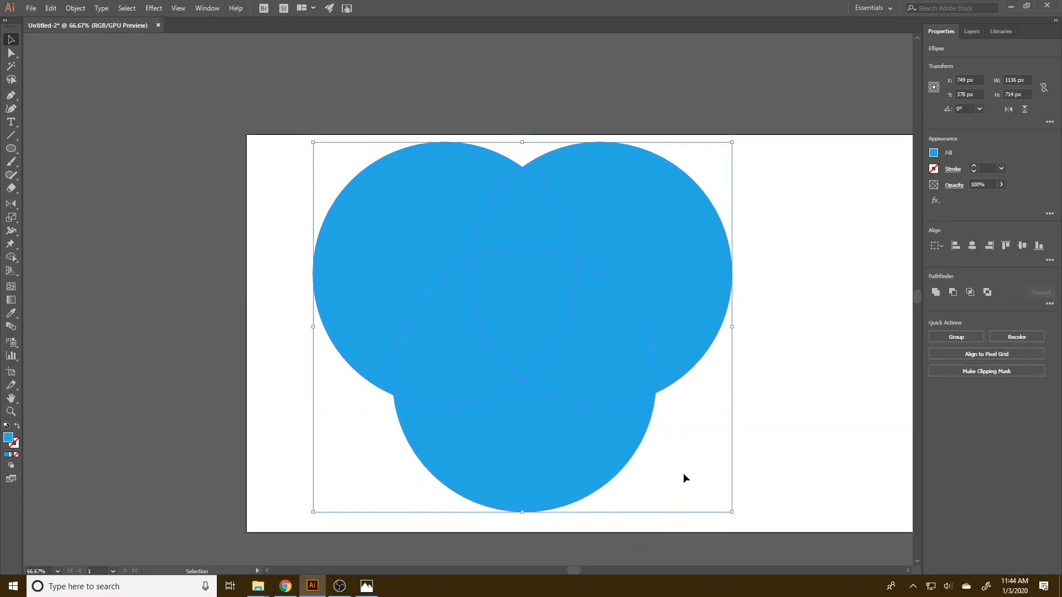
Select the lower circle together with the upper group and align their centres horizontally.
click(685, 472)
click(553, 453)
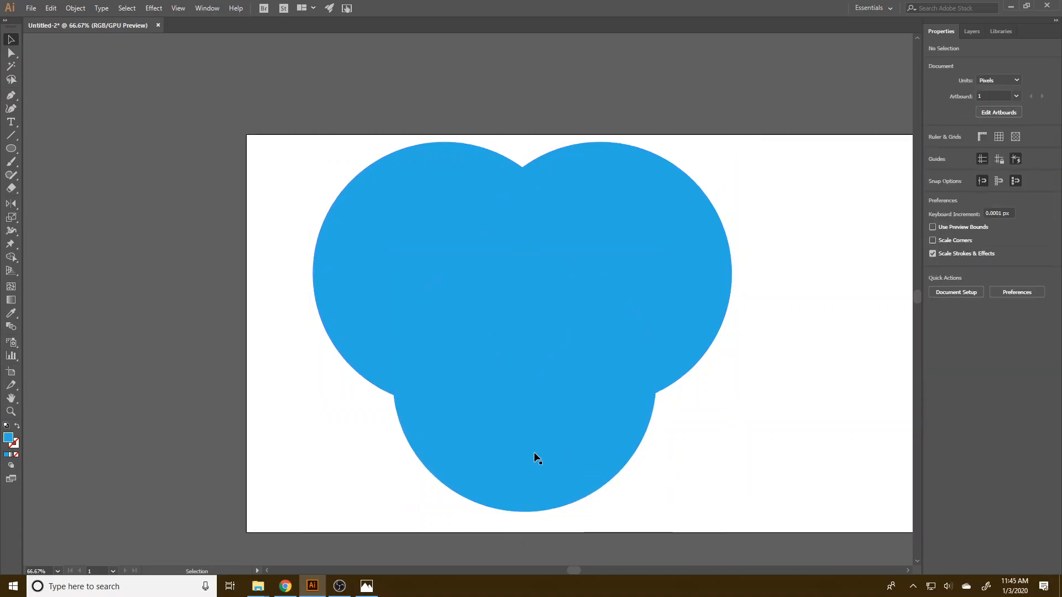
click(526, 450)
shift+click(552, 434)
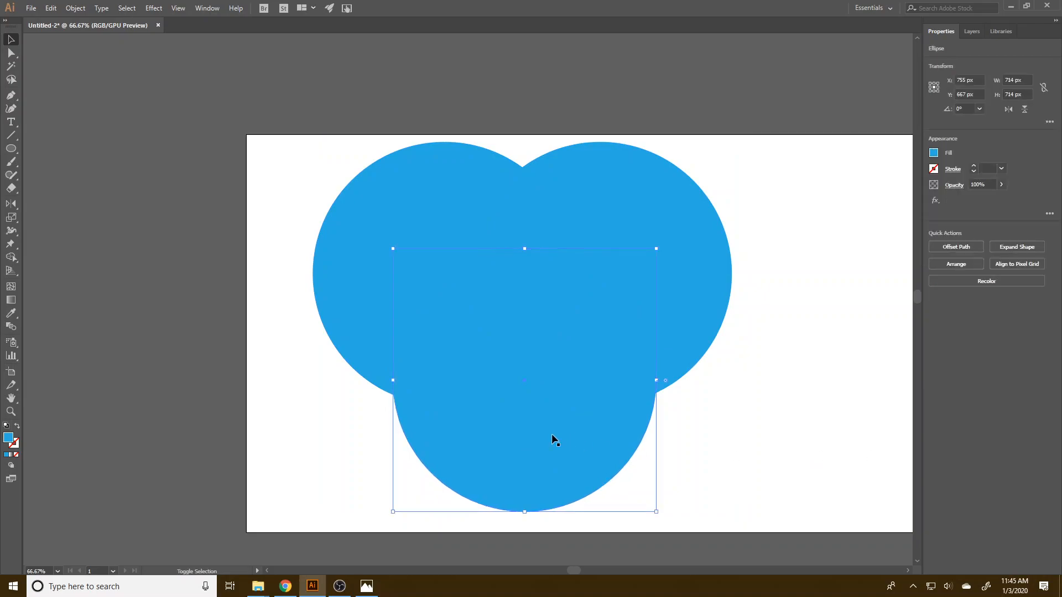
click(613, 387)
shift+click(692, 274)
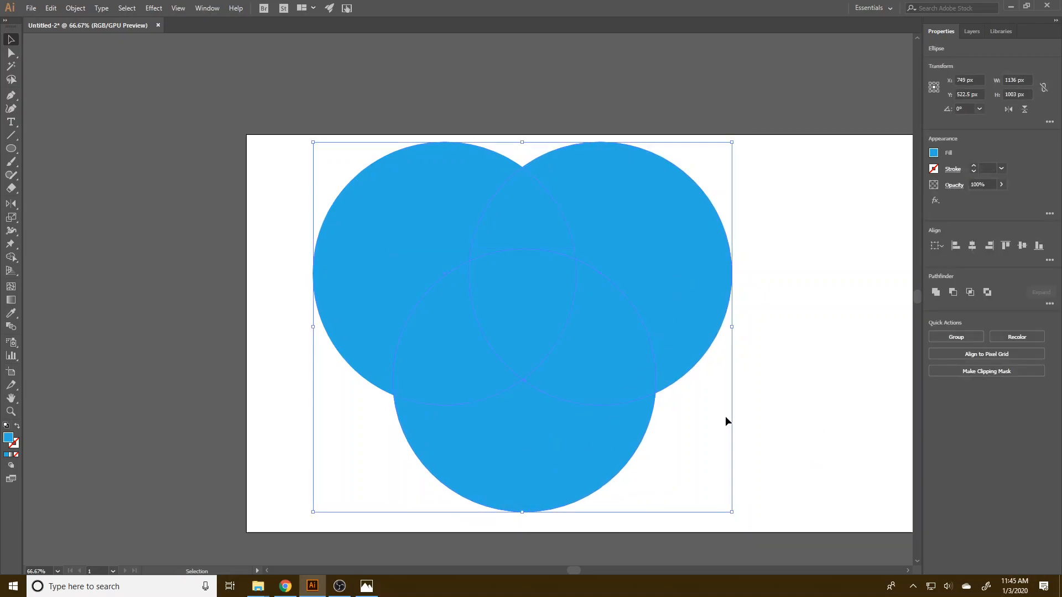
click(778, 436)
drag(796, 437, 270, 108)
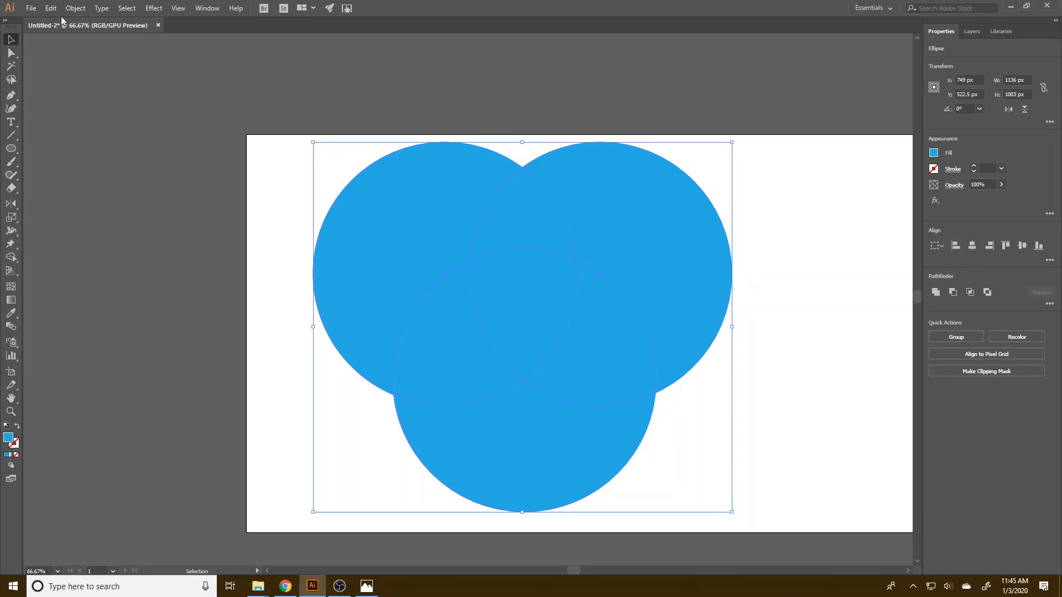
click(203, 8)
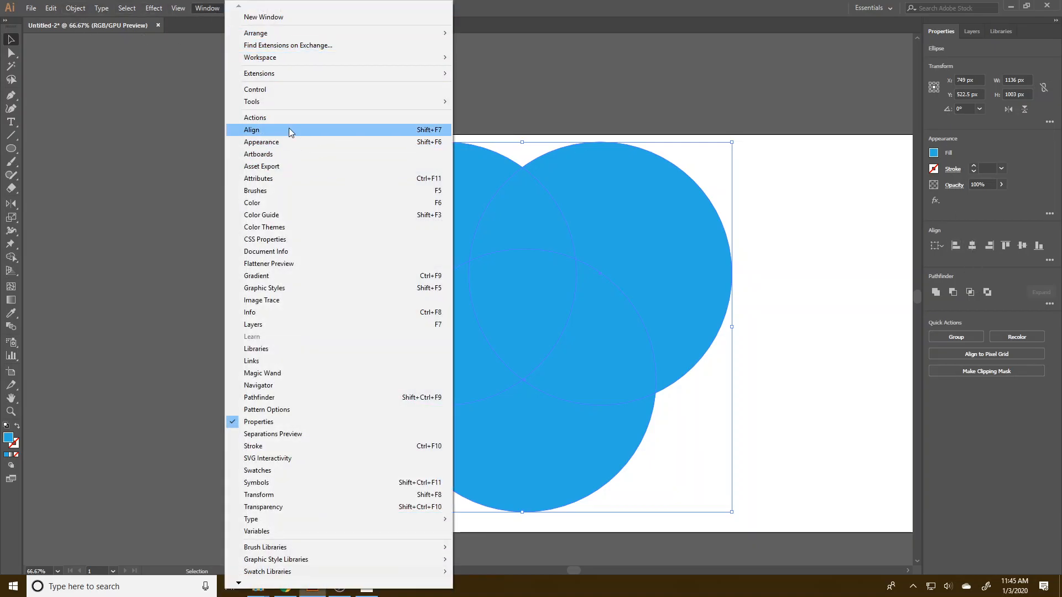
click(1006, 210)
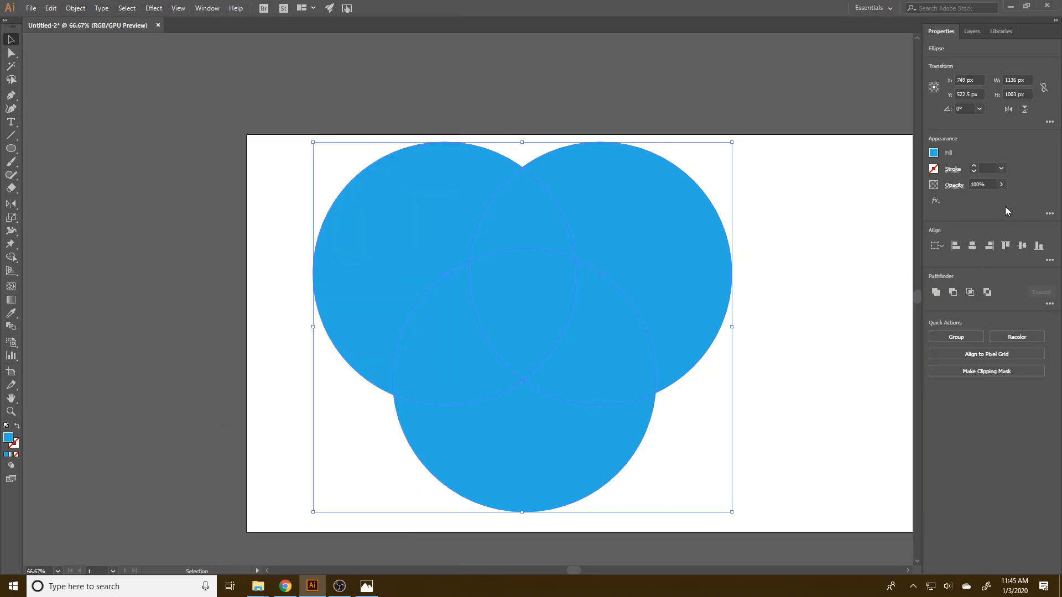
click(968, 247)
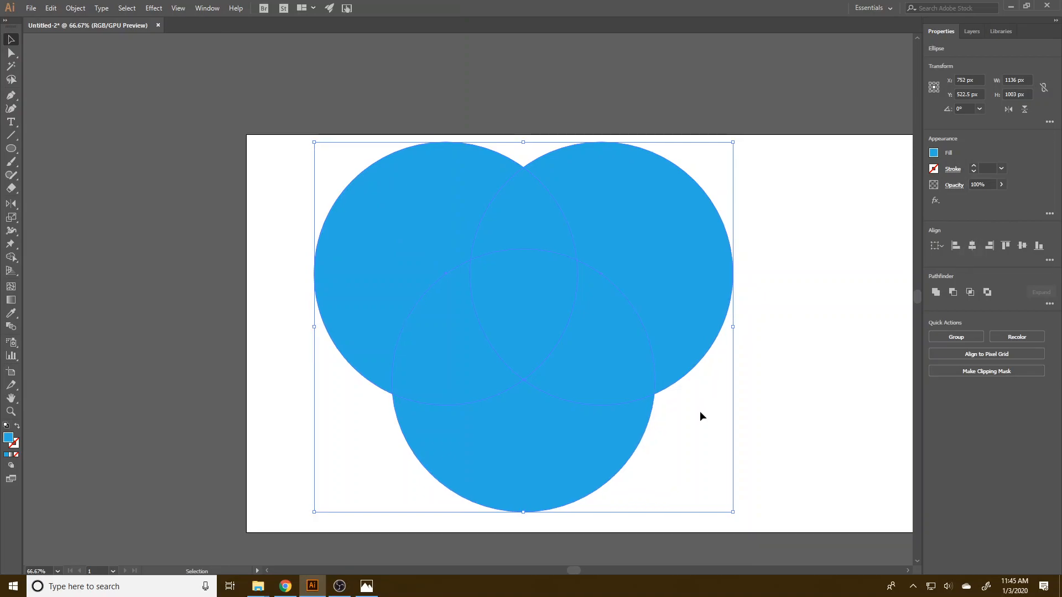
Ungroup the two upper circles.
click(835, 396)
drag(838, 428, 357, 154)
click(795, 222)
click(687, 228)
click(976, 250)
Intersect all three circles with Pathfinder and move the remaining shield shape left to about X 592 px, Y 516 px.
drag(826, 441, 331, 118)
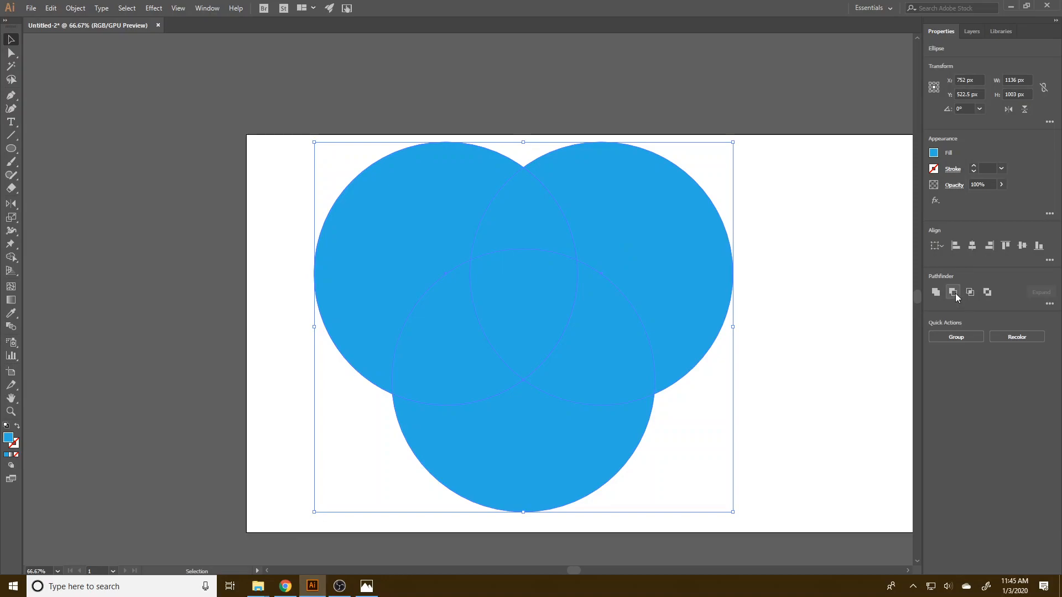
click(971, 292)
click(716, 425)
drag(544, 312, 463, 328)
click(419, 321)
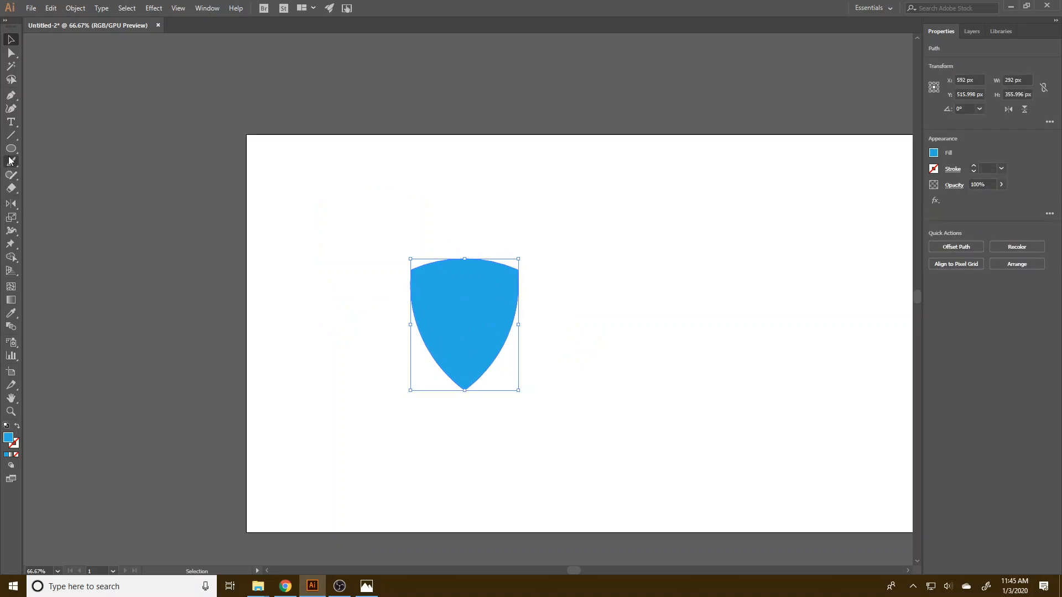
Draw a 100 px circle over the shield's upper-left corner, at about X 449 px, Y 365 px, and fill it with red.
drag(10, 148, 51, 171)
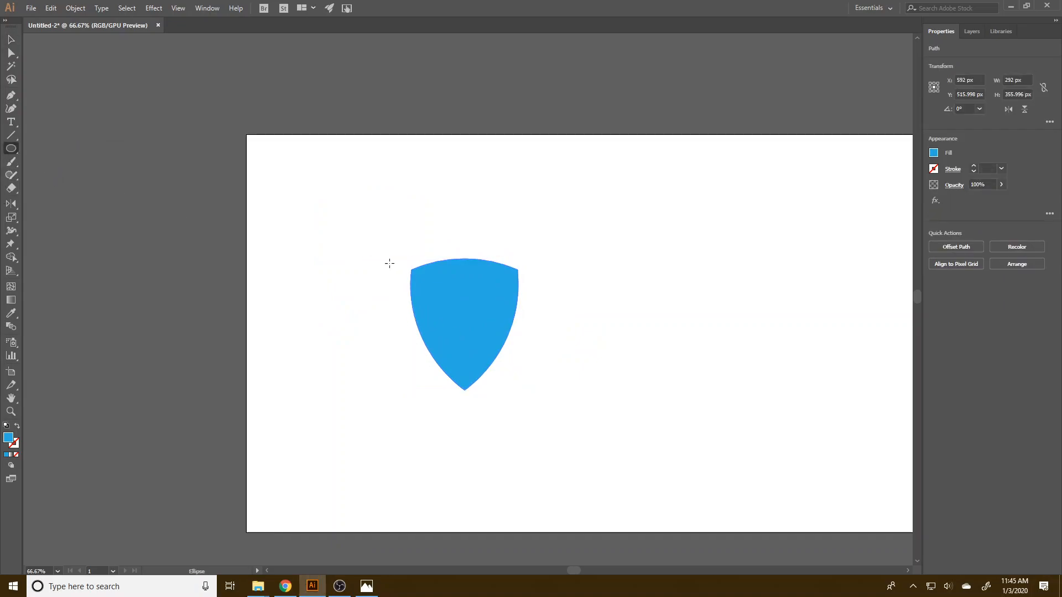
drag(390, 251, 431, 287)
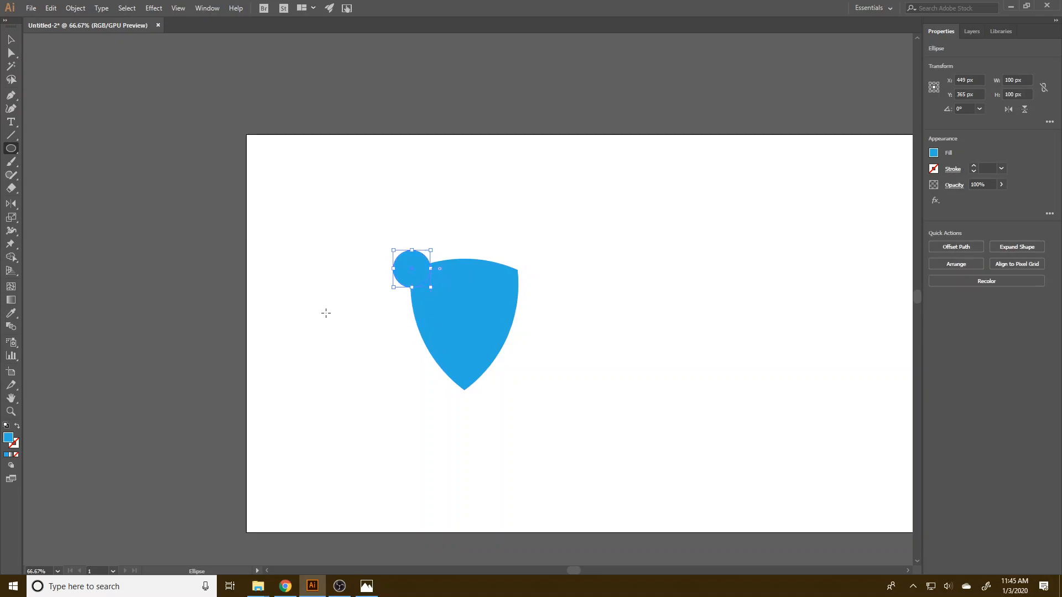
click(933, 153)
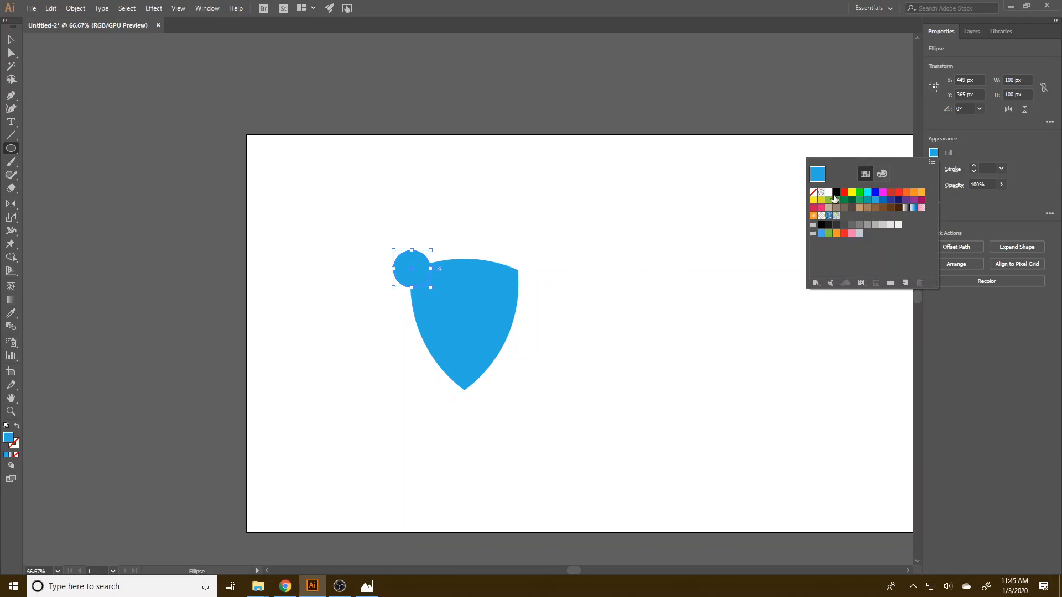
click(844, 192)
key(v)
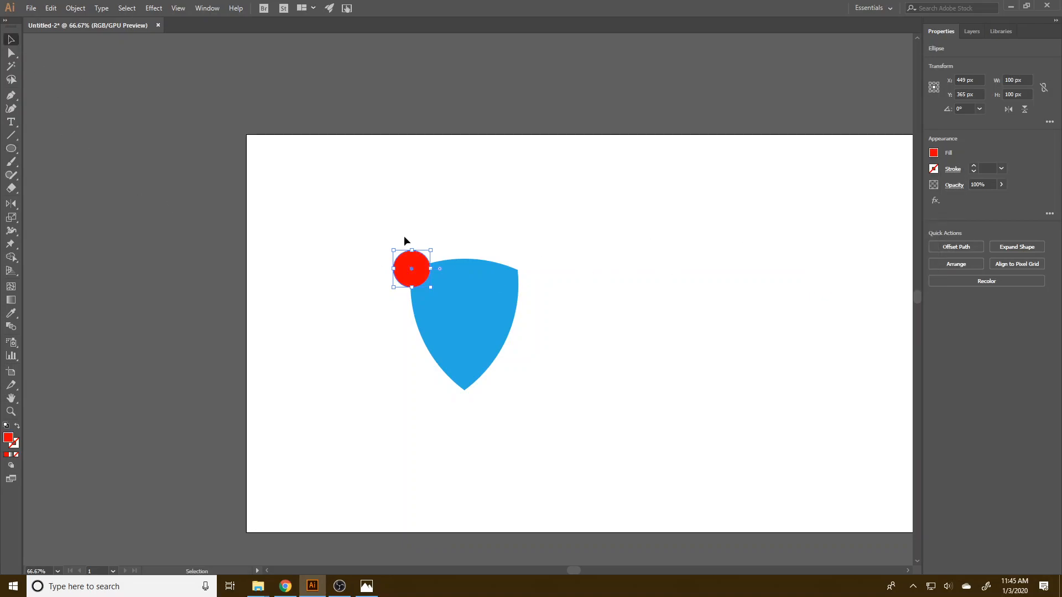
Duplicate the red circle onto the shield's upper-right corner at about X 738 px, Y 365 px, and group both circles.
drag(413, 271, 520, 269)
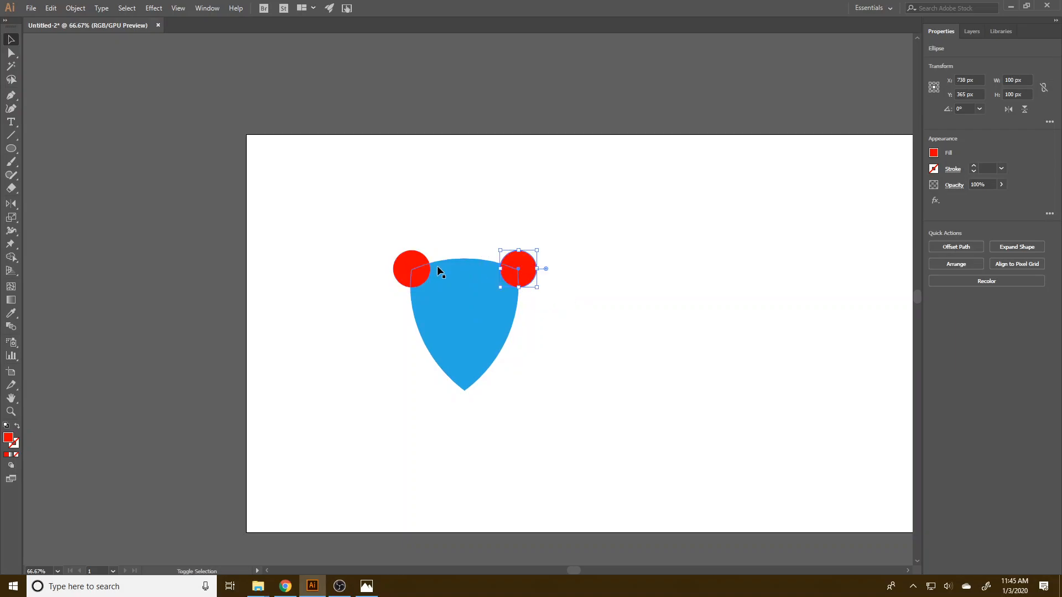
shift+click(414, 271)
key(ctrl+g)
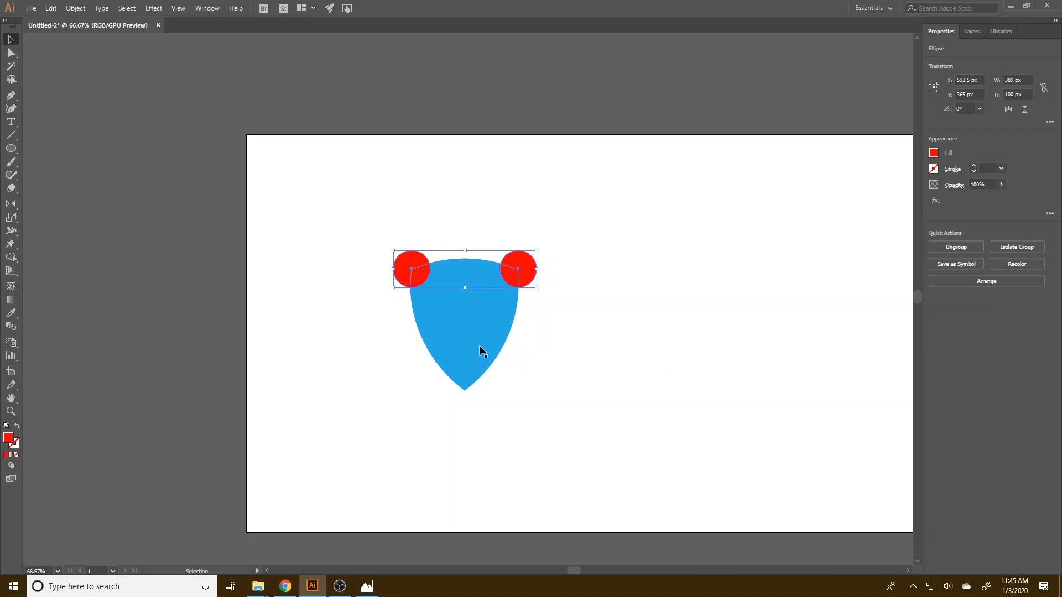
Try to subtract the grouped circles from the shield with Pathfinder's Minus Front, and undo the subtraction.
shift+click(477, 346)
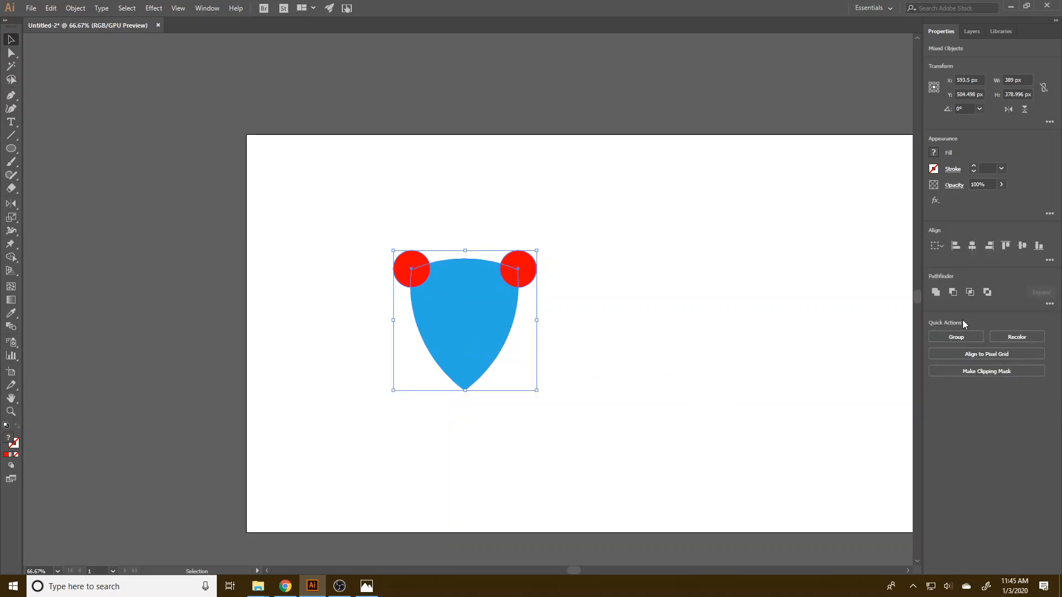
click(953, 292)
click(649, 378)
key(ctrl+z)
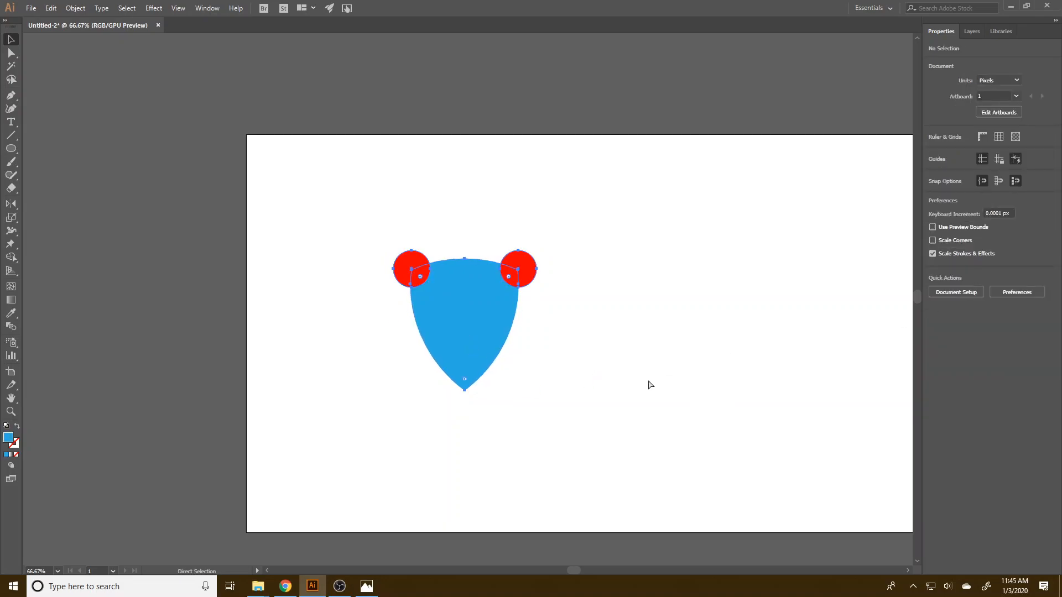
Align the shield and the circle group on their horizontal centres and subtract the circles from the shield with Minus Front.
click(973, 246)
click(703, 362)
drag(664, 424, 390, 249)
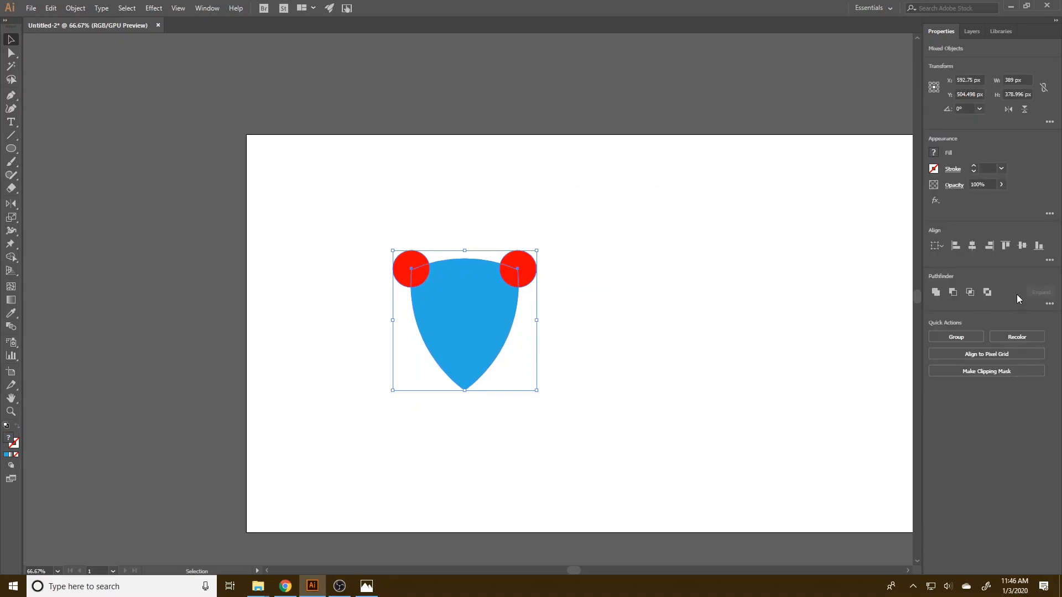
click(952, 291)
click(652, 383)
click(474, 318)
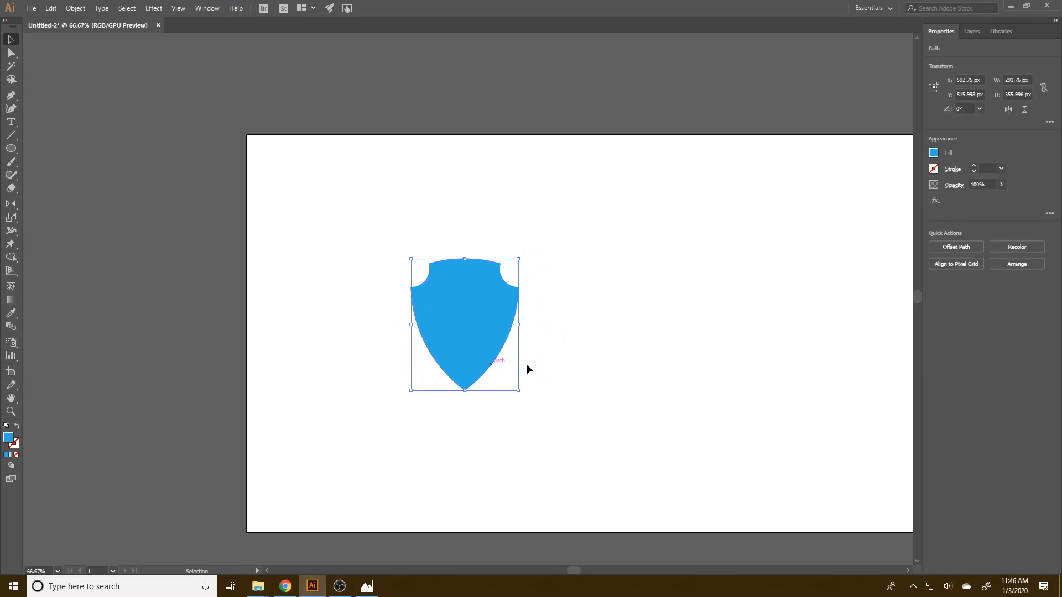
Move the shield to about X 406 px, Y 393 px and enlarge it proportionally to about 533 x 650 px.
scroll(499, 366, up, 1)
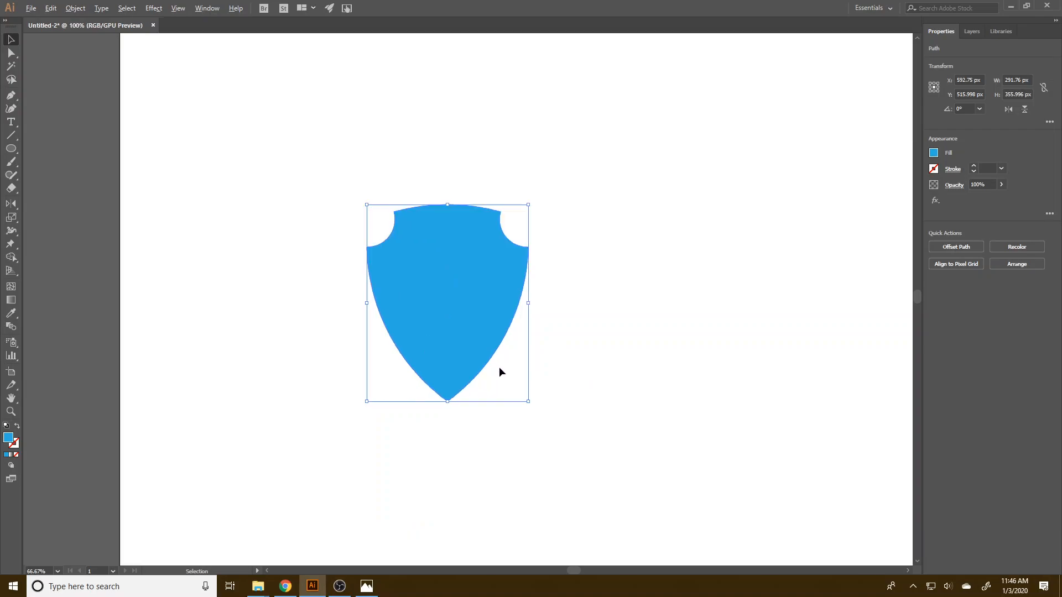
drag(483, 327, 380, 259)
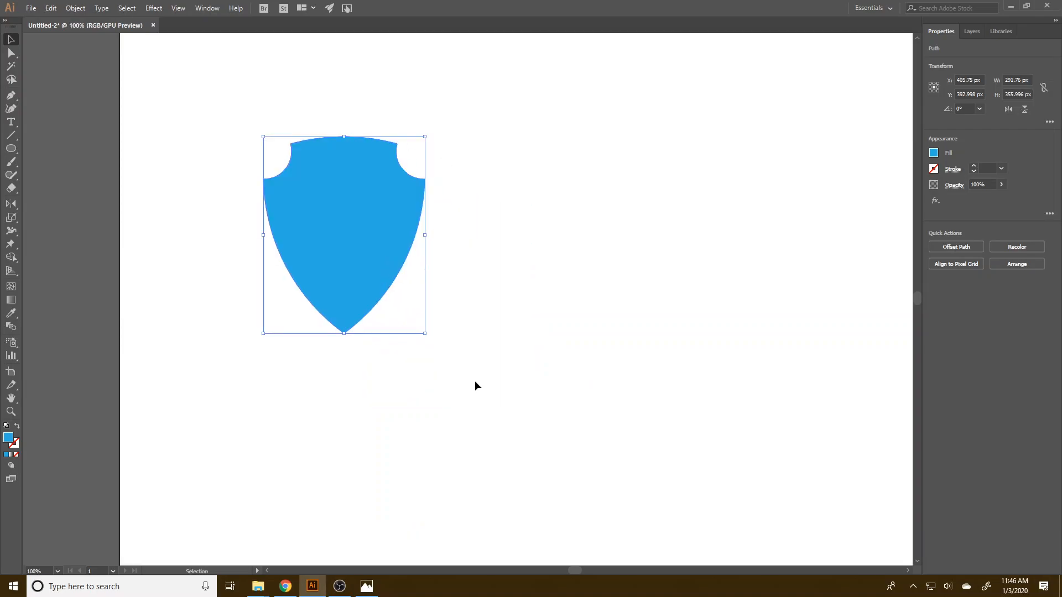
drag(425, 333, 536, 415)
drag(434, 294, 531, 400)
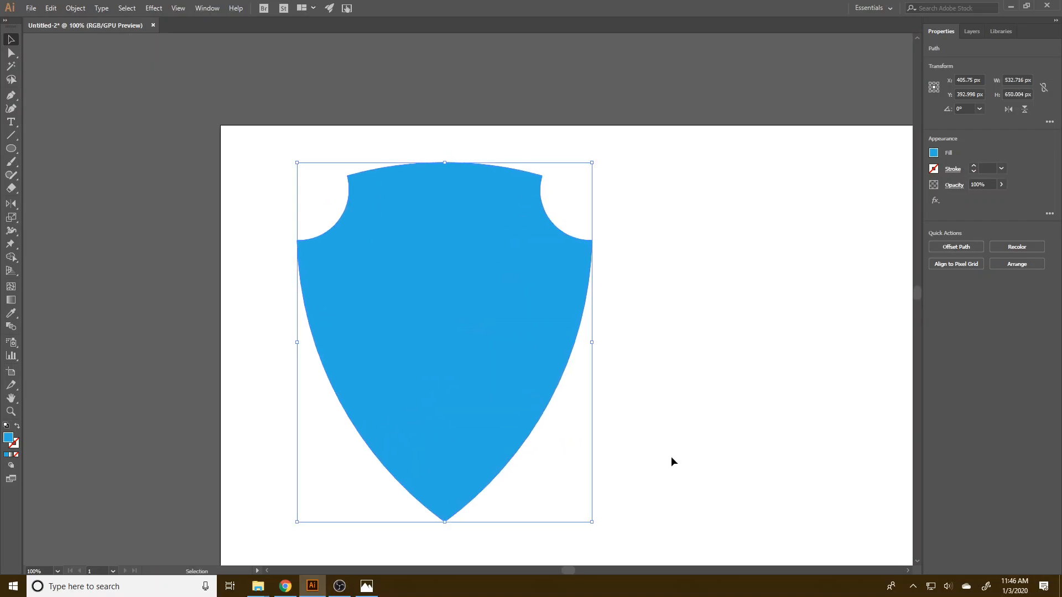
click(631, 432)
Duplicate the shield slightly to its right and align both copies on their horizontal and vertical centres.
click(456, 347)
drag(473, 343, 547, 346)
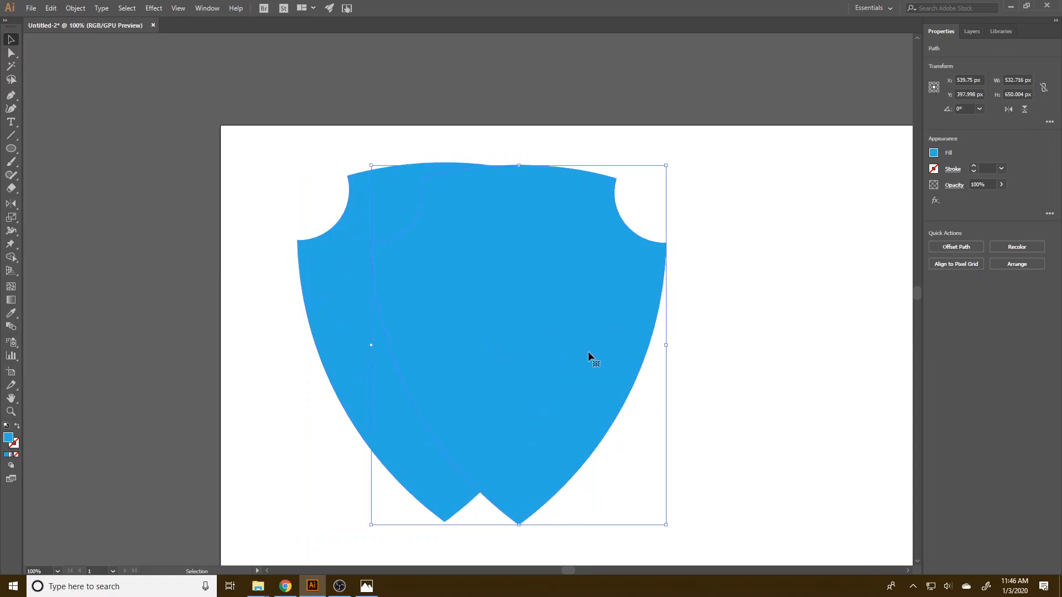
drag(277, 401, 579, 363)
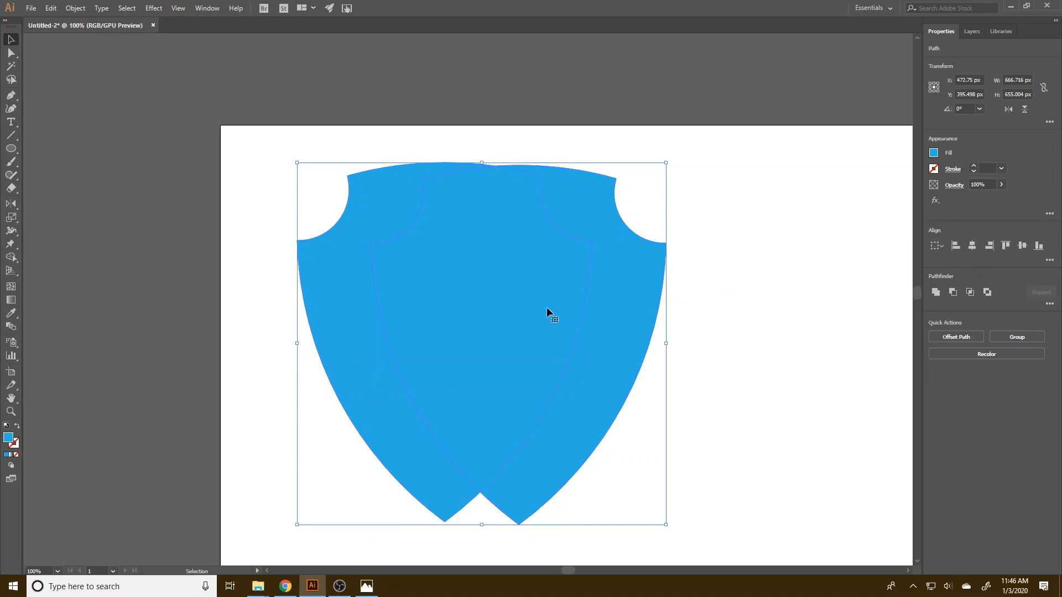
click(971, 247)
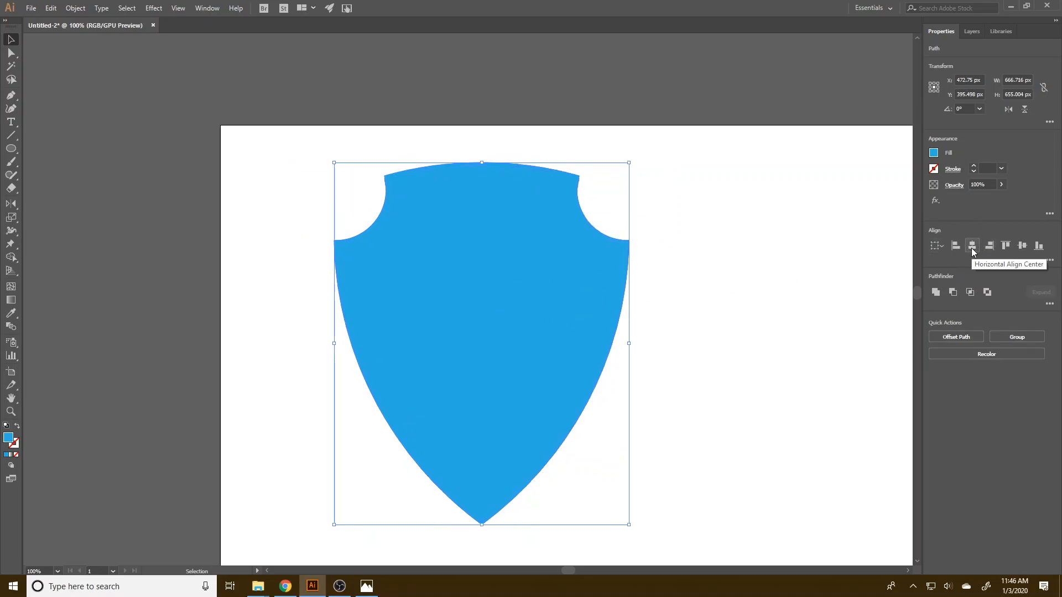
click(1020, 245)
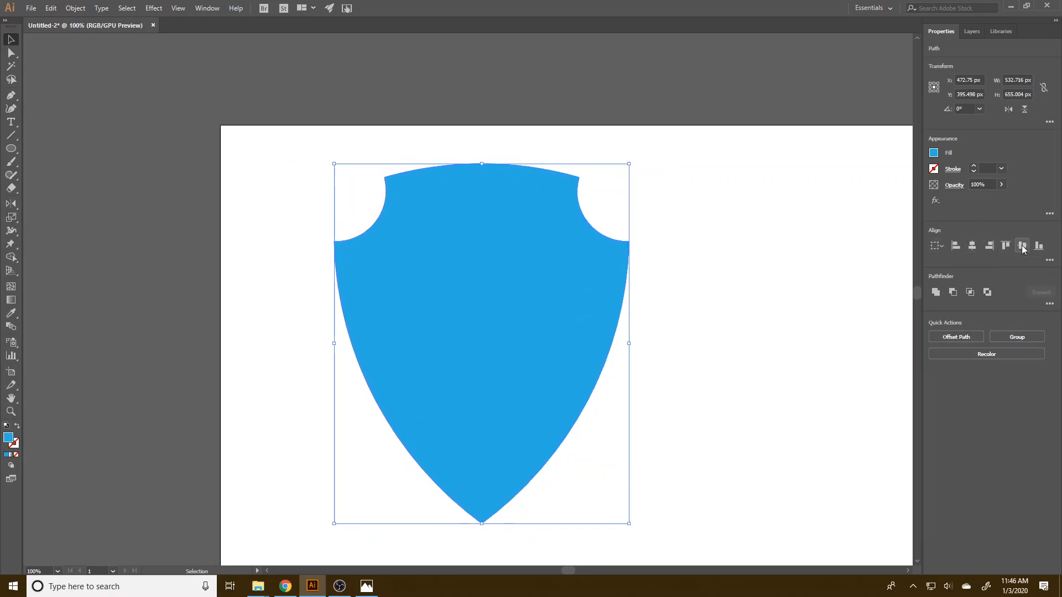
click(741, 346)
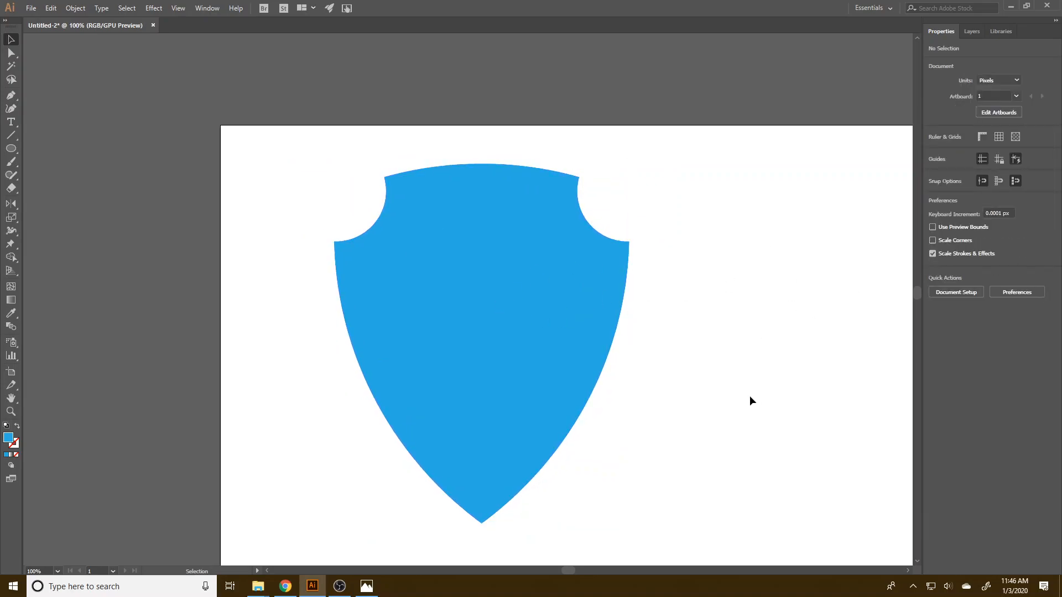
Replace the duplicate shield with a new copy placed directly in front of the original.
click(507, 370)
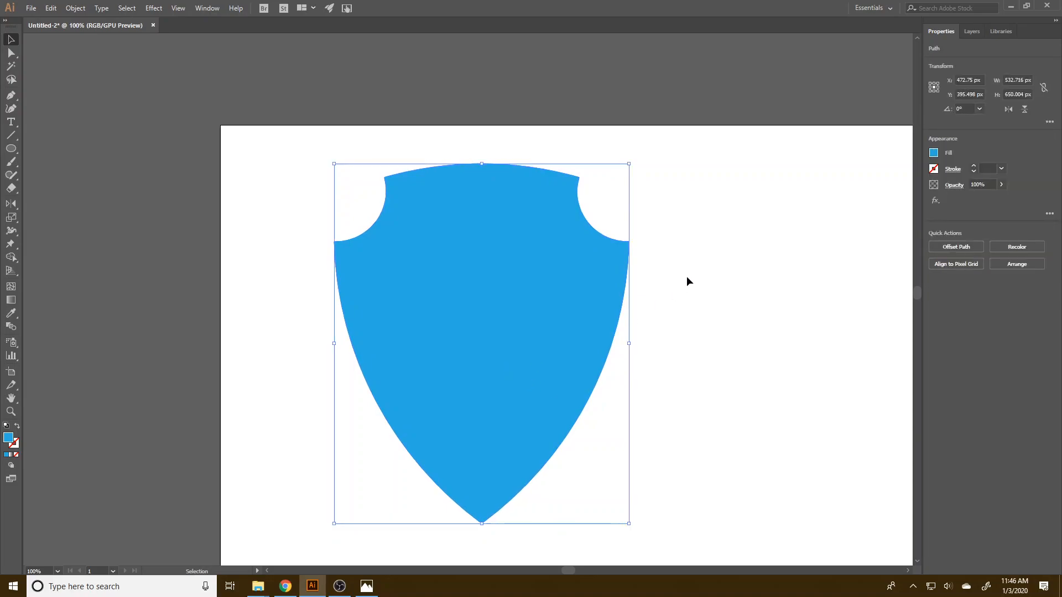
key(Delete)
click(539, 308)
key(a)
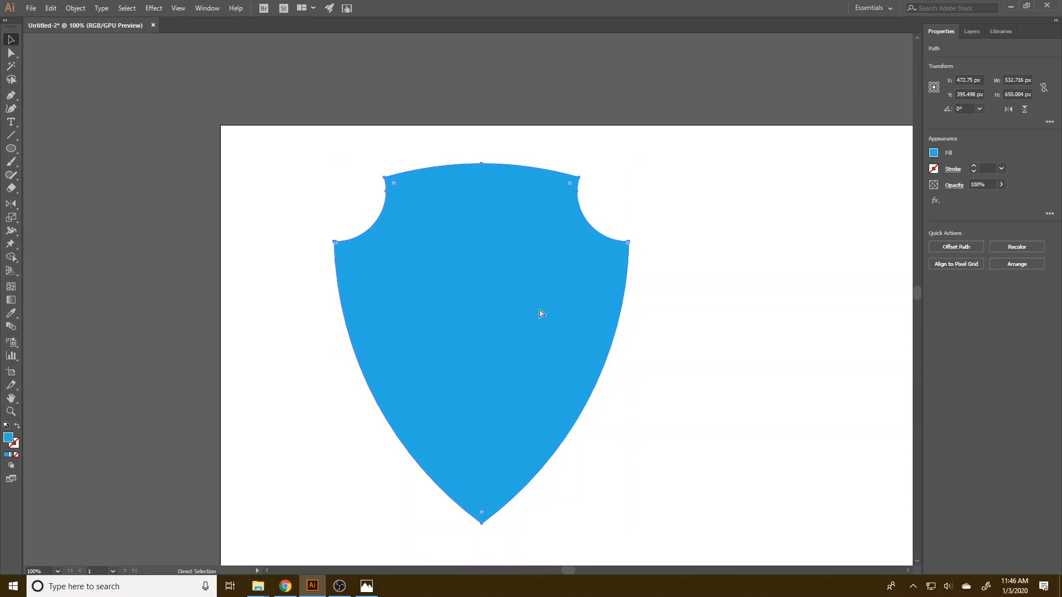
key(v)
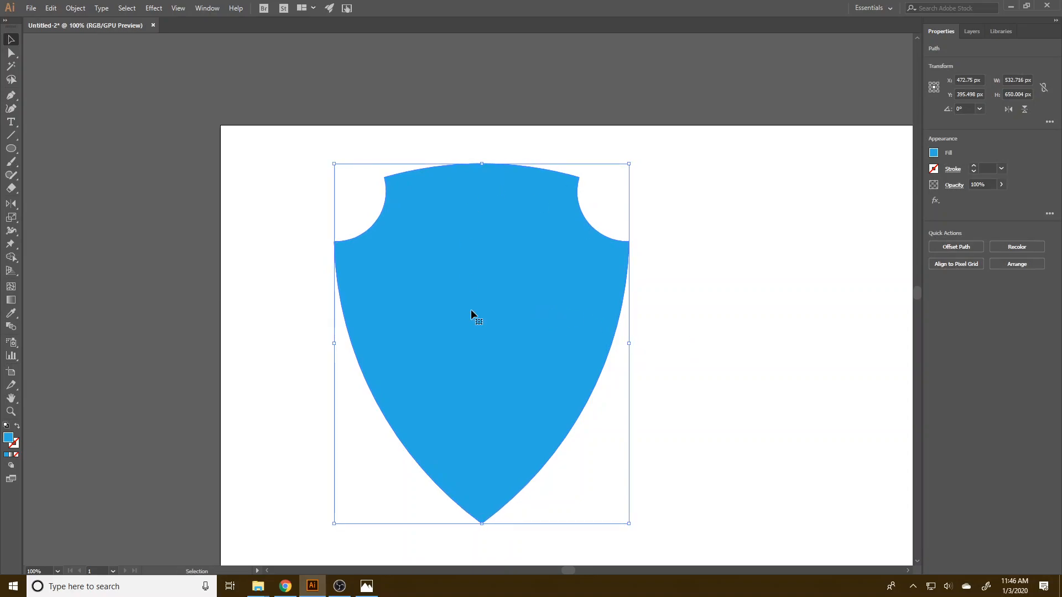
Try moving the front shield copy aside to reveal the one beneath it, and undo the move.
drag(550, 335, 656, 307)
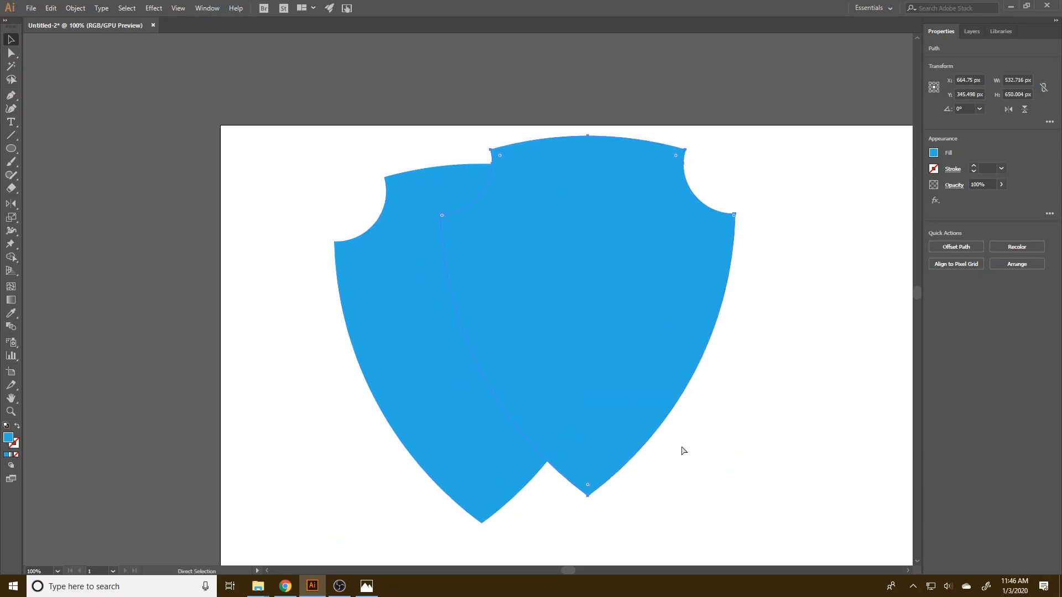
key(ctrl+z)
click(754, 399)
click(493, 333)
click(723, 286)
Scale the front shield copy down about its centre to about 471 x 575 px and fill it with bright cyan.
click(521, 322)
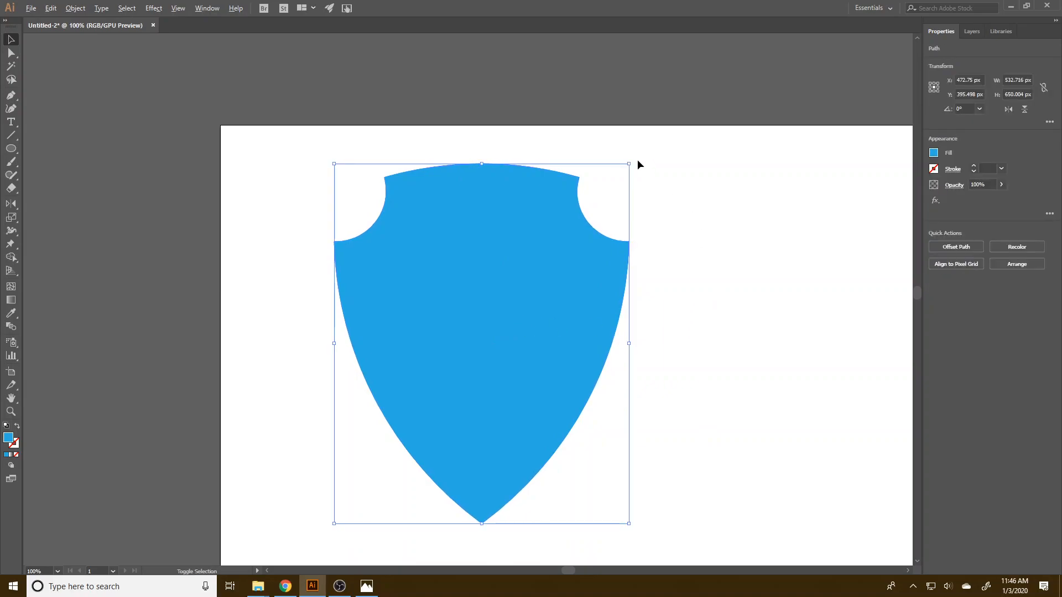
drag(632, 164, 623, 186)
click(778, 325)
click(588, 332)
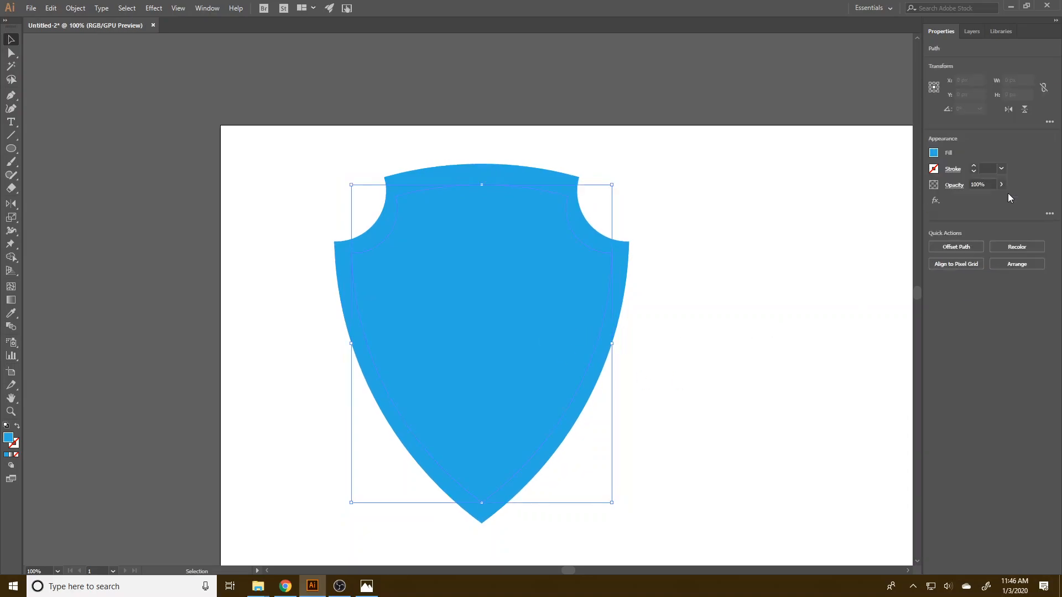
click(934, 154)
click(866, 193)
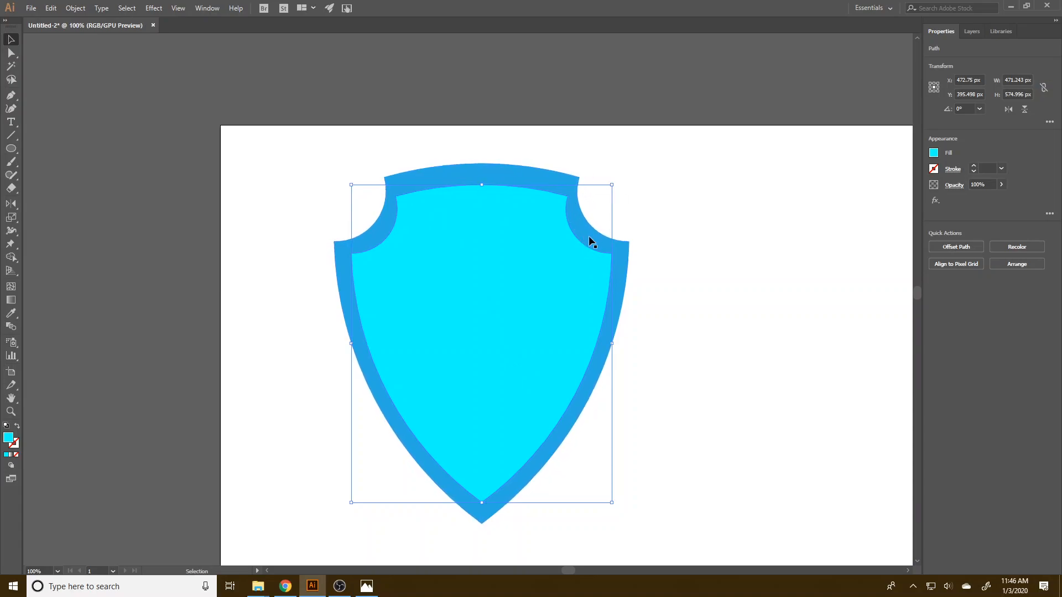
Delete the smaller cyan shield.
click(672, 292)
click(539, 334)
key(Delete)
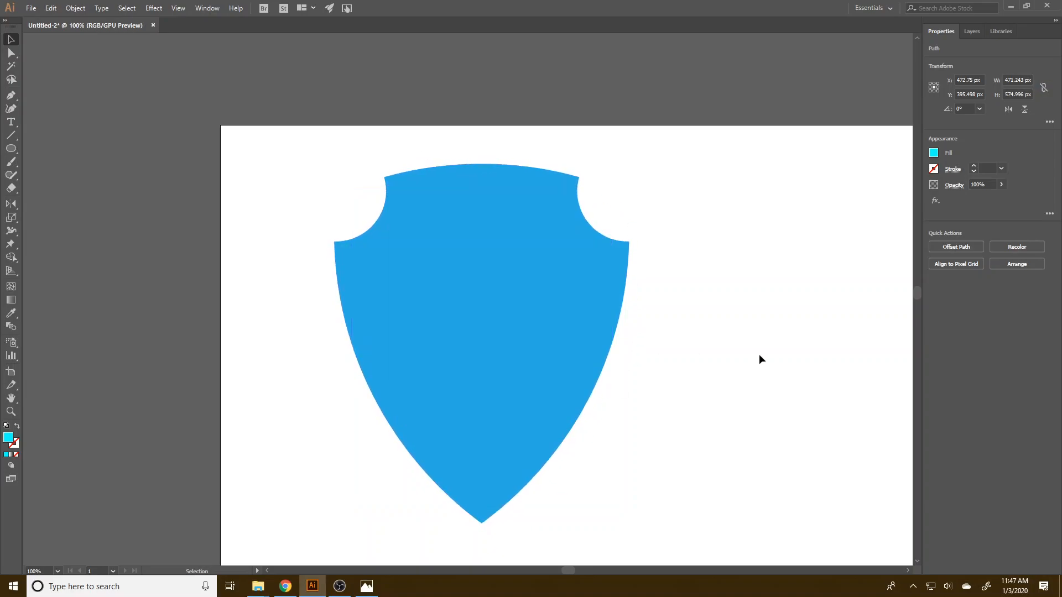
Open Offset Path for the remaining shield and turn on its preview.
click(525, 315)
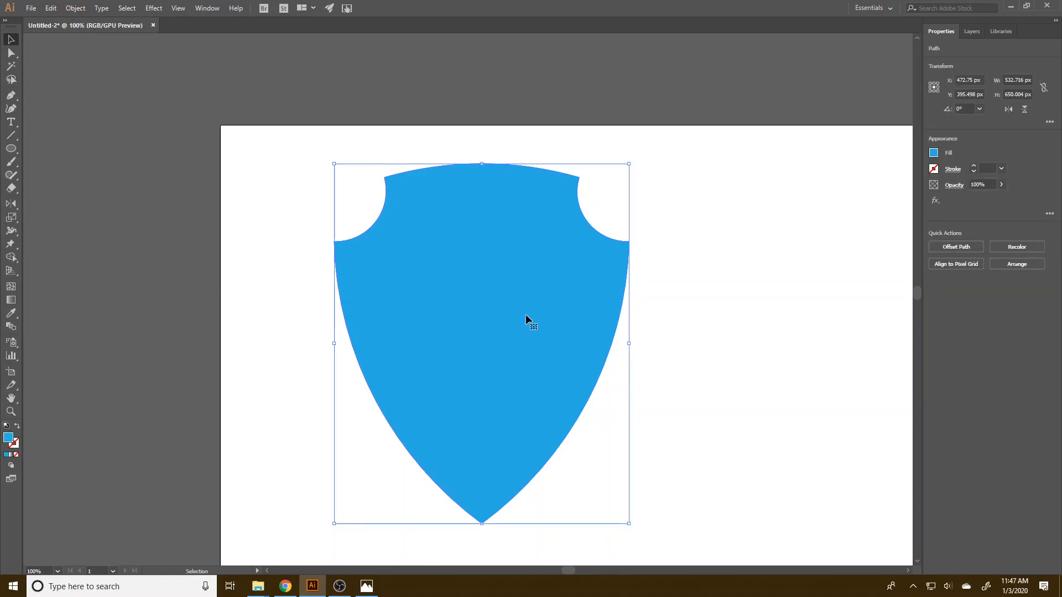
click(84, 8)
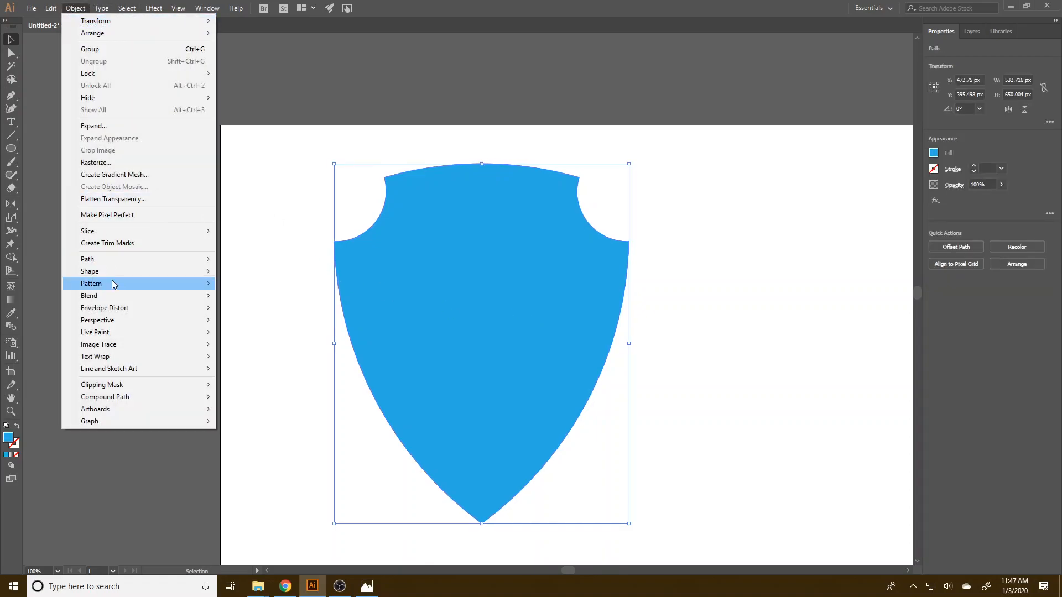
mouse_move(127, 259)
click(313, 300)
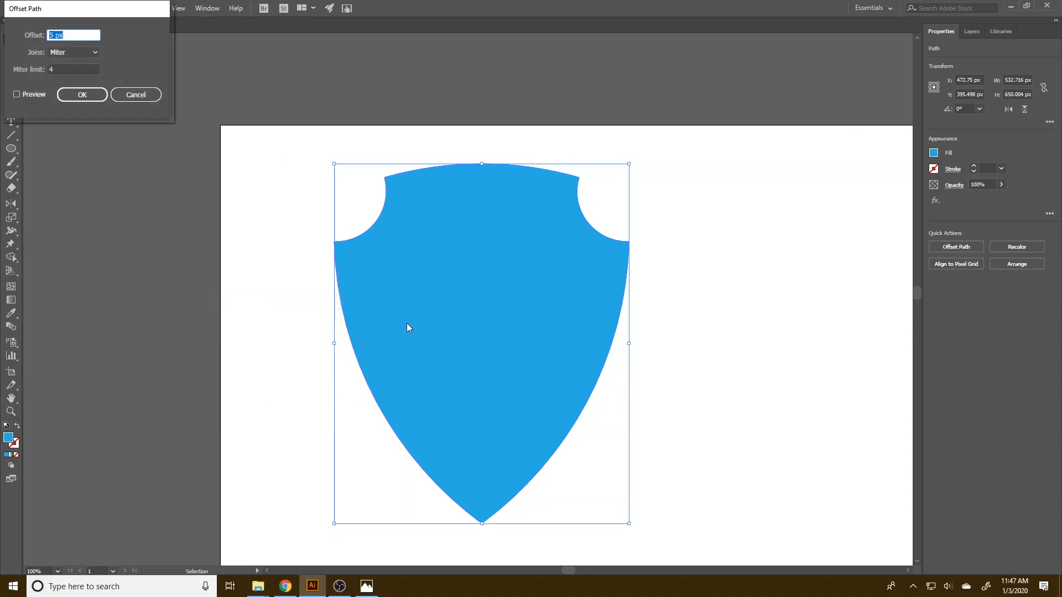
click(25, 91)
Preview outward offsets on the shield, raising the value as far as 26 px and lowering it again.
click(75, 34)
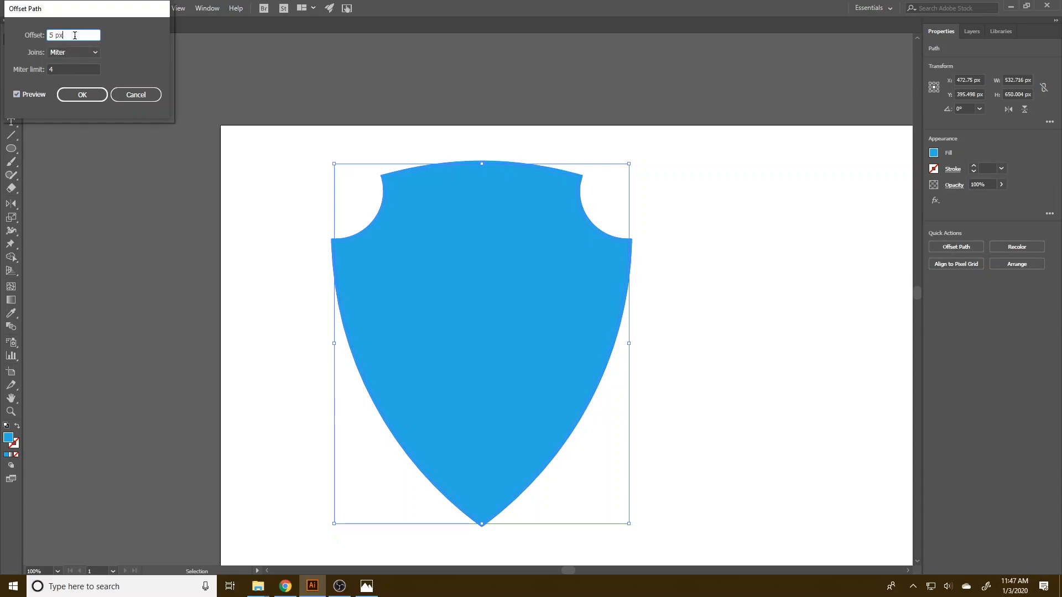
key(Up)
key(Up)
key(Up)
key(Up)
key(Up)
key(Up)
key(Up)
key(Up)
key(Up)
key(Up)
key(Up)
key(Up)
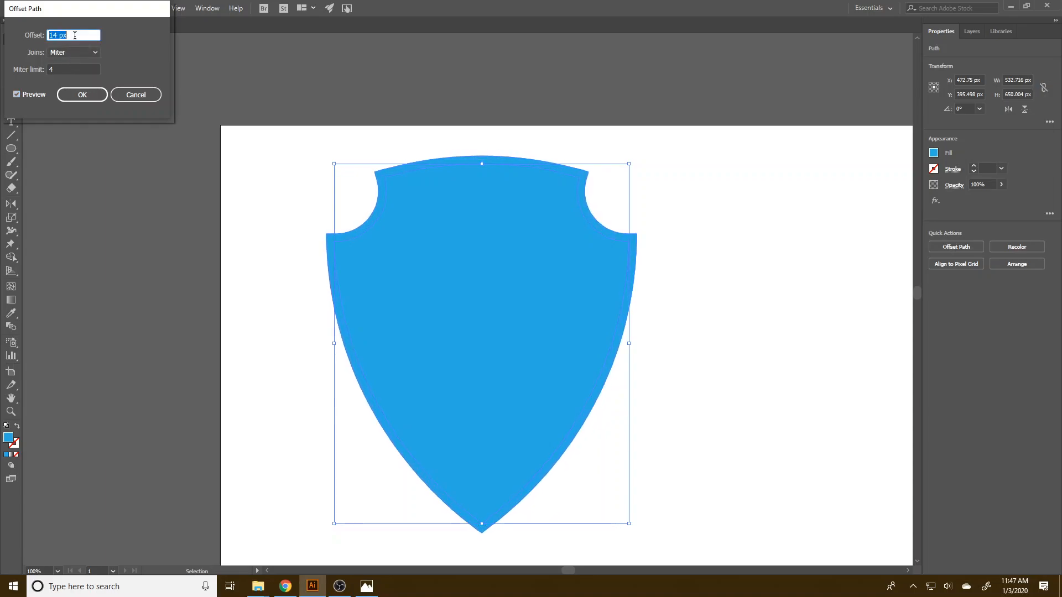
key(Down)
key(Down)
key(Down)
key(Down)
key(Down)
key(Down)
key(Down)
key(Down)
key(Down)
key(Down)
key(Down)
key(Down)
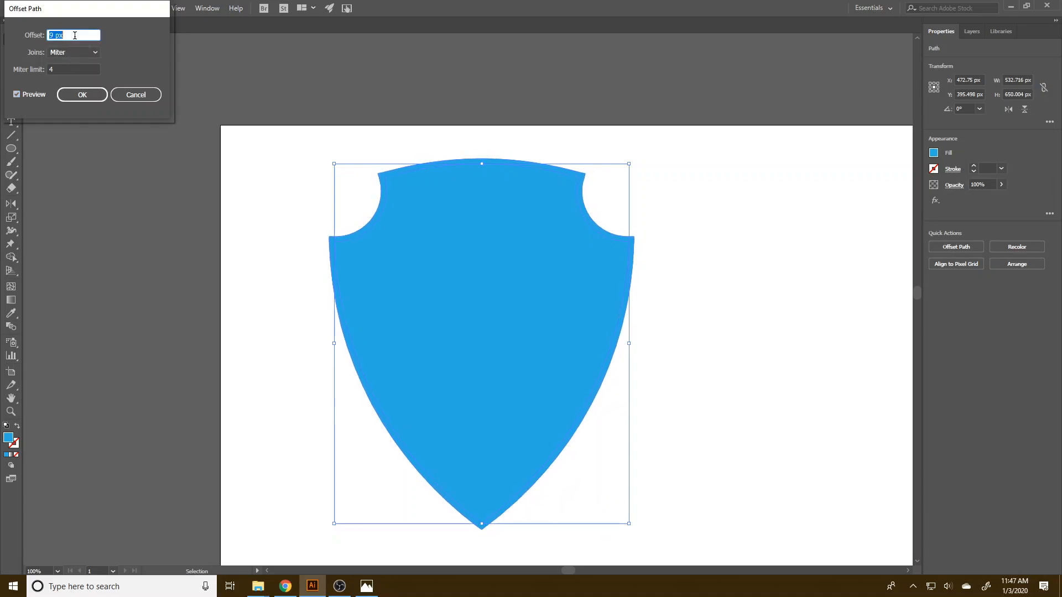
key(Up)
key(Up)
key(Up)
key(Up)
key(Up)
key(Up)
key(Up)
key(Up)
key(Up)
key(Up)
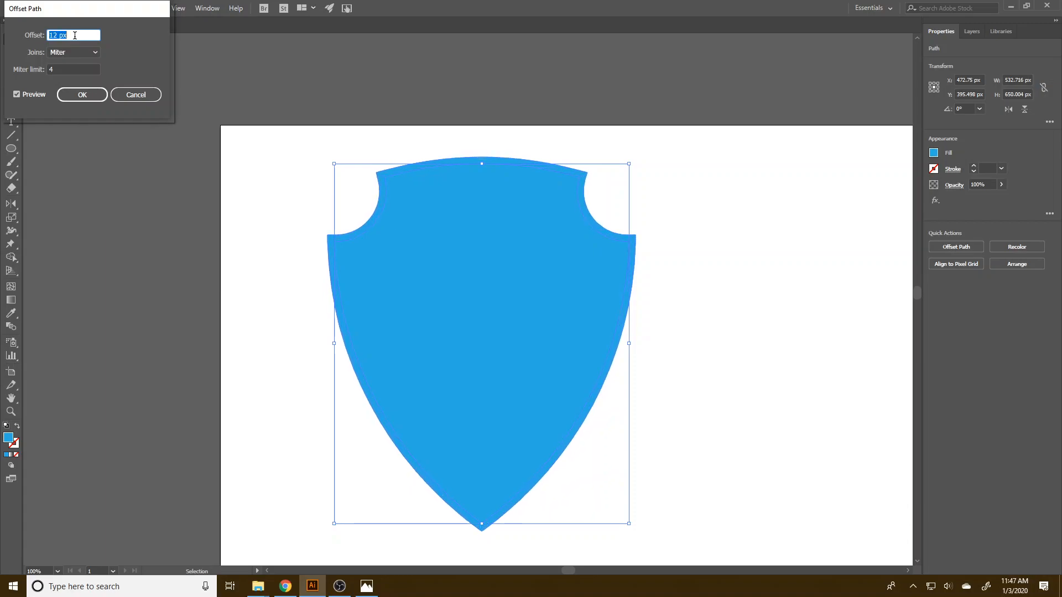
key(Up)
key(Up)
key(Up)
key(Up)
key(Up)
key(Up)
key(Up)
key(Up)
key(Up)
key(Up)
key(Up)
key(Up)
key(Up)
key(Up)
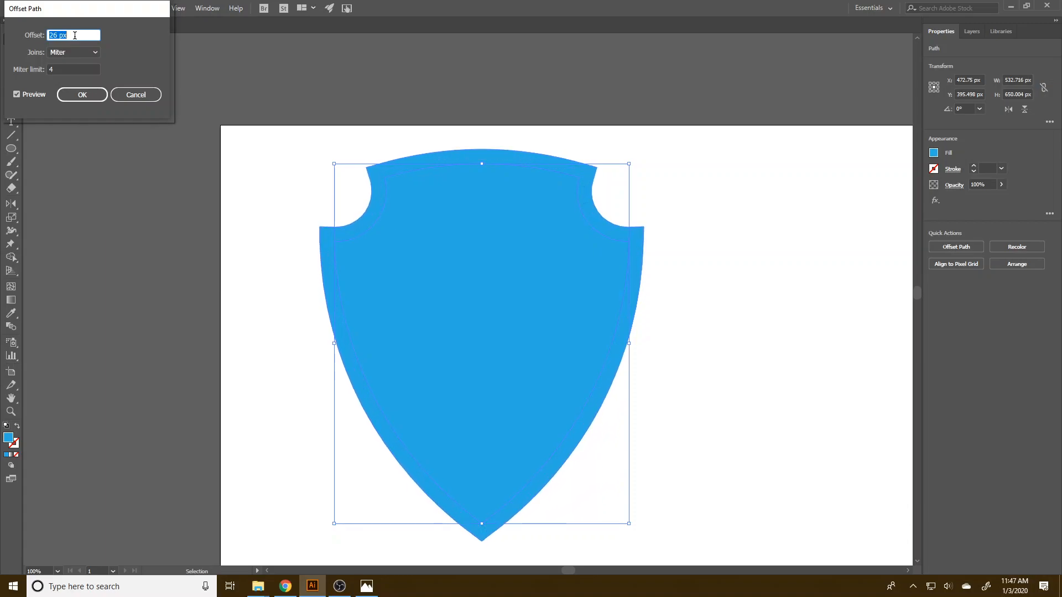
key(Down)
key(Down)
key(Down)
key(Down)
key(Down)
key(Down)
key(Down)
key(Down)
key(Down)
key(Down)
key(Down)
key(Down)
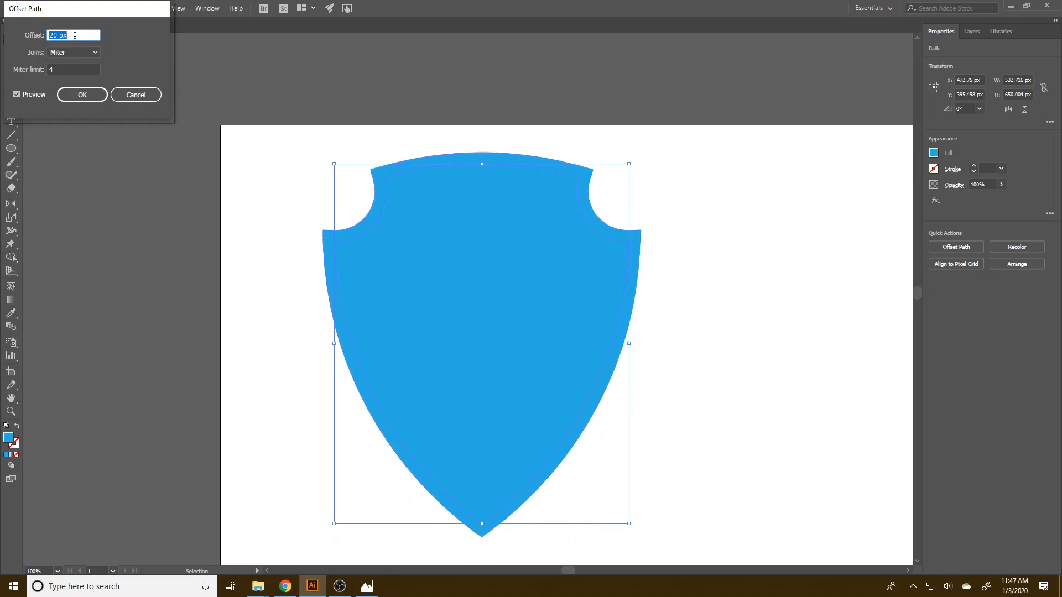
Offset the shield's path inward by -20 px with miter joins.
key(Down)
key(Down)
key(Down)
key(Down)
key(Down)
key(Down)
key(Down)
key(Down)
key(Down)
key(Down)
key(Down)
key(Down)
key(Down)
key(Down)
key(Down)
key(Down)
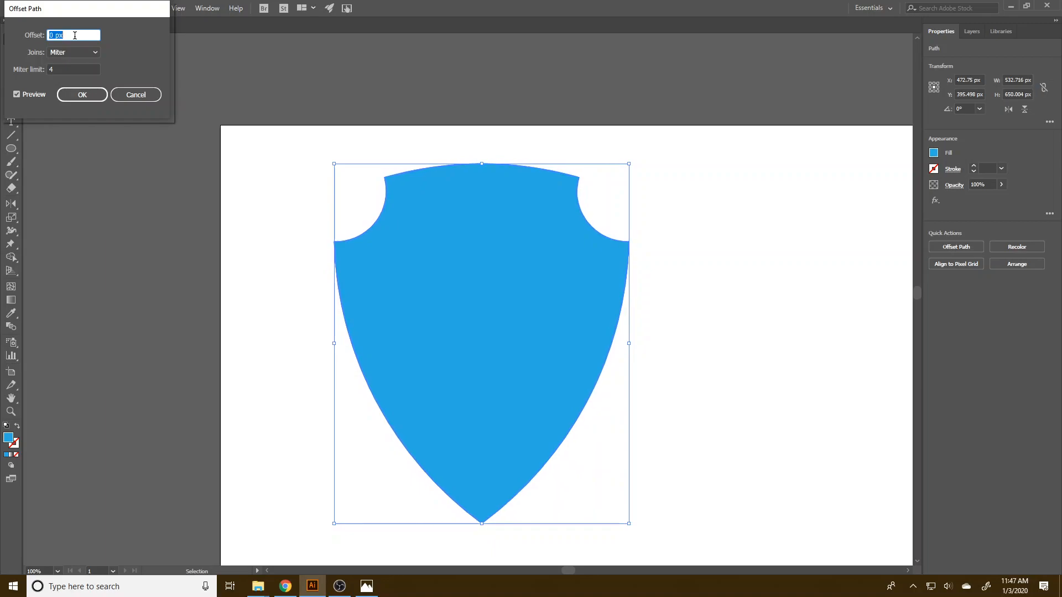
key(Down)
key(Down)
key(Down)
key(Down)
key(Down)
key(Down)
key(Down)
key(Down)
key(Down)
key(Down)
key(Down)
key(Down)
key(Down)
key(Down)
key(Down)
key(Down)
click(77, 94)
Fill the new inner shield with bright cyan.
click(933, 154)
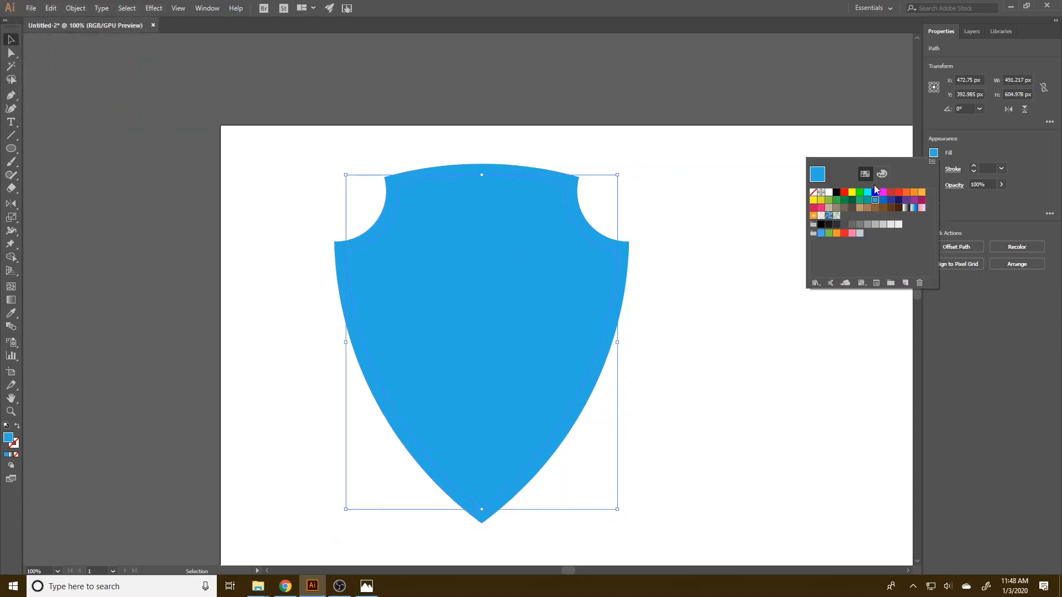
click(867, 193)
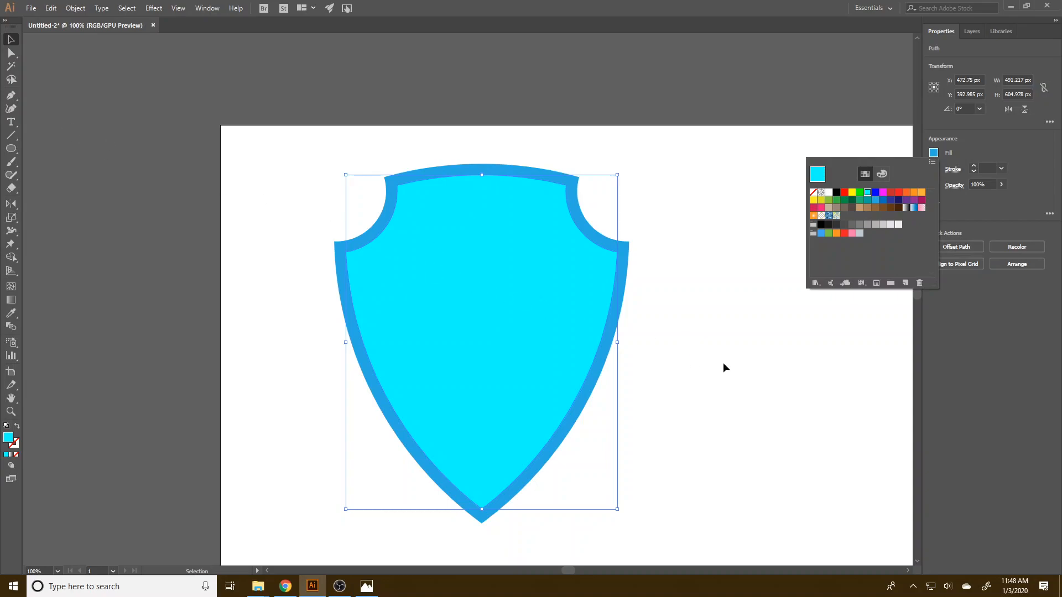
click(721, 362)
click(709, 338)
Offset the cyan shield's path inward by another -20 px to create a third, smaller shield.
click(539, 299)
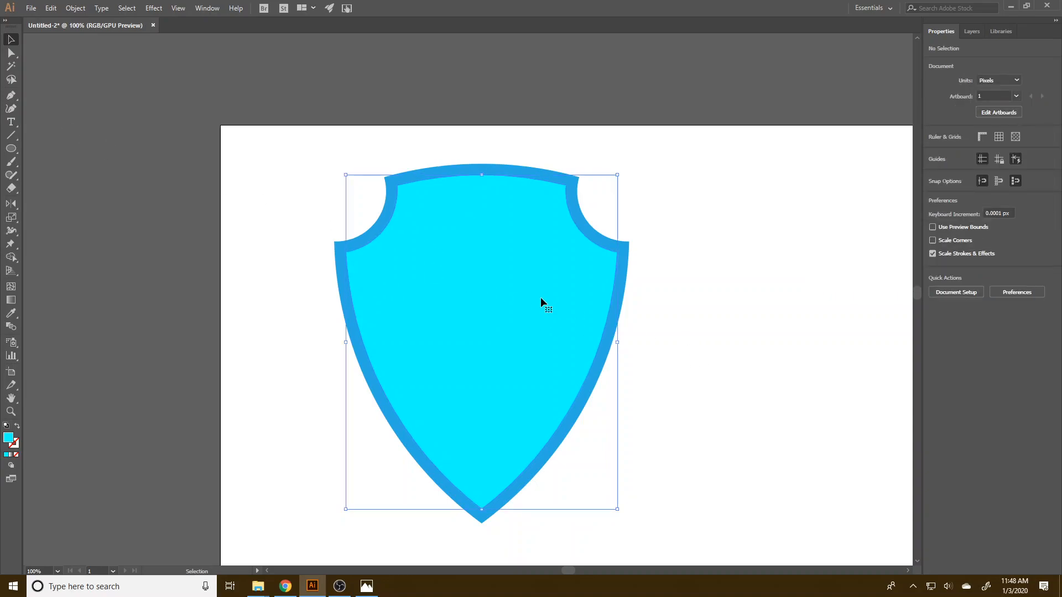
click(74, 8)
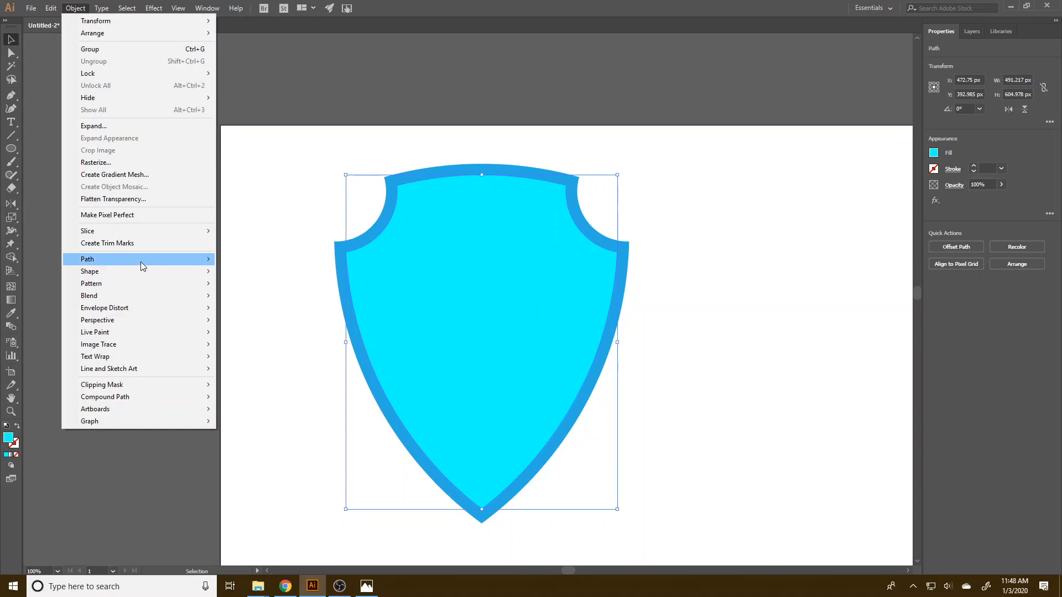
mouse_move(172, 259)
click(258, 304)
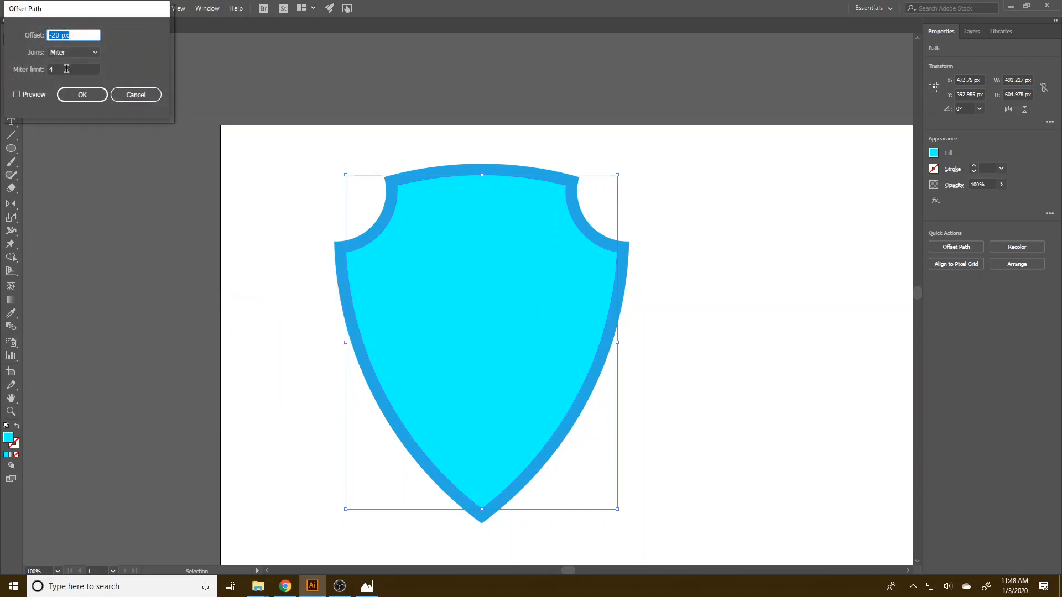
click(43, 97)
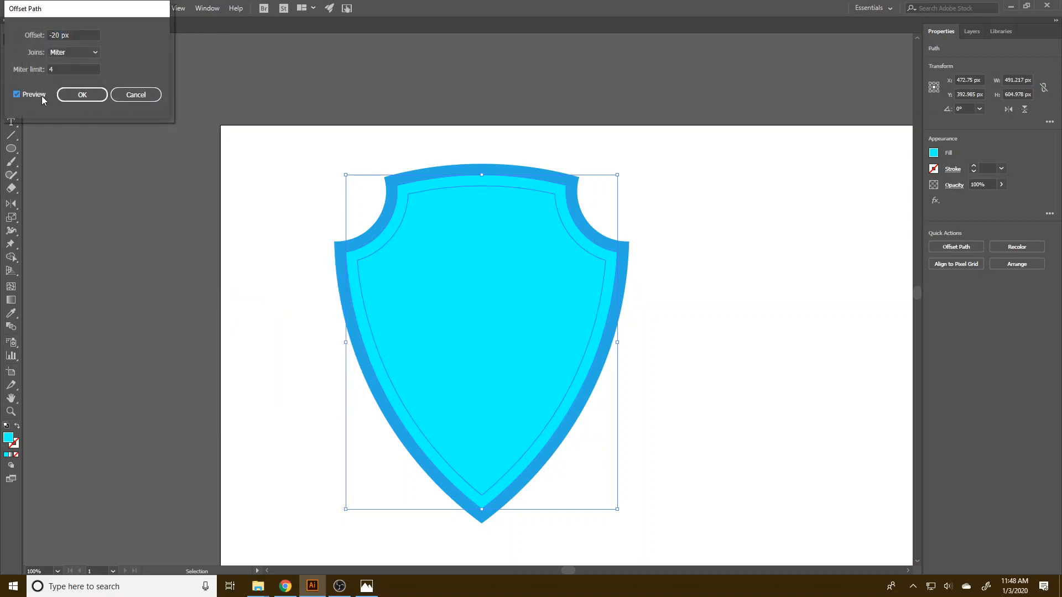
click(82, 95)
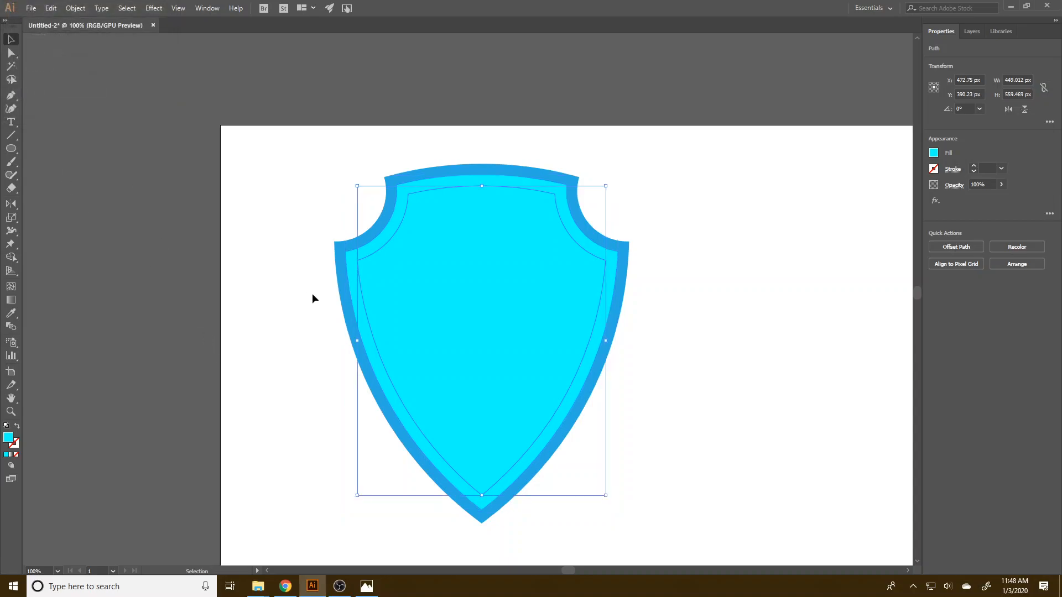
Exclude the overlaps of the three nested shields with Pathfinder to cut an even gap inside the border.
drag(250, 136, 695, 469)
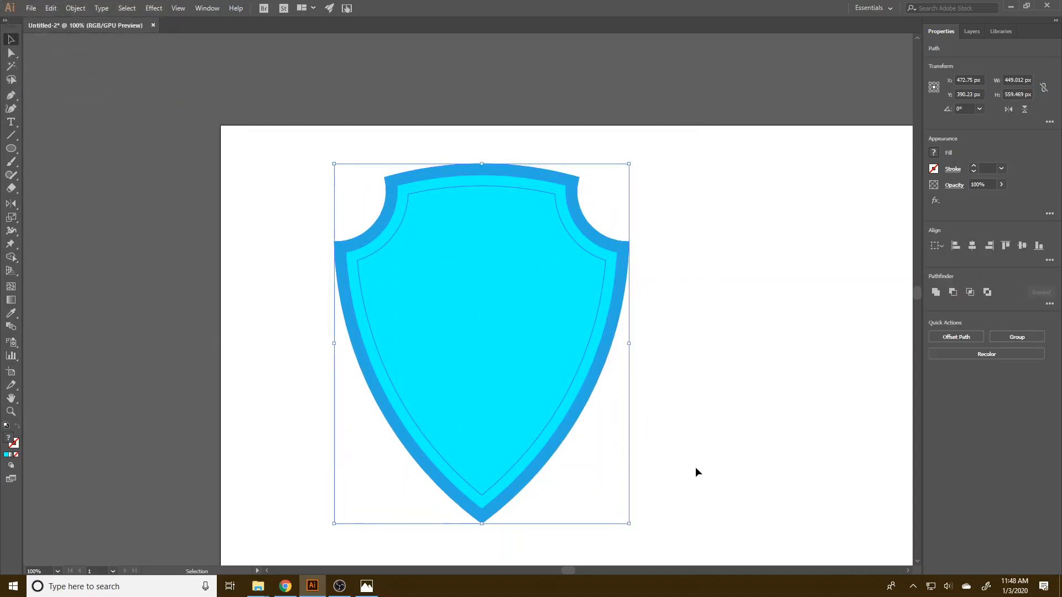
click(987, 292)
click(705, 399)
click(517, 307)
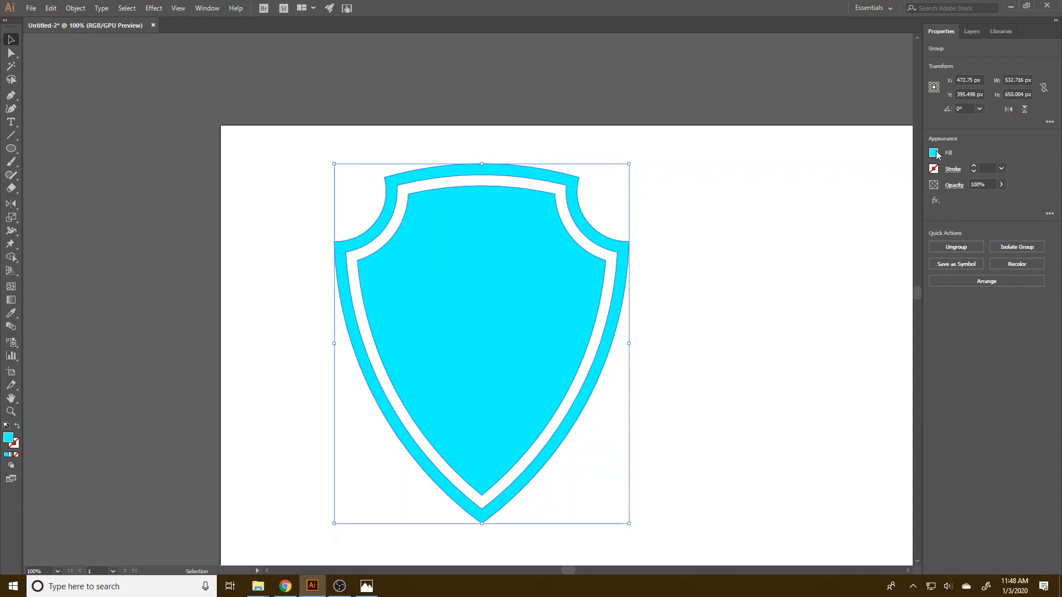
click(671, 366)
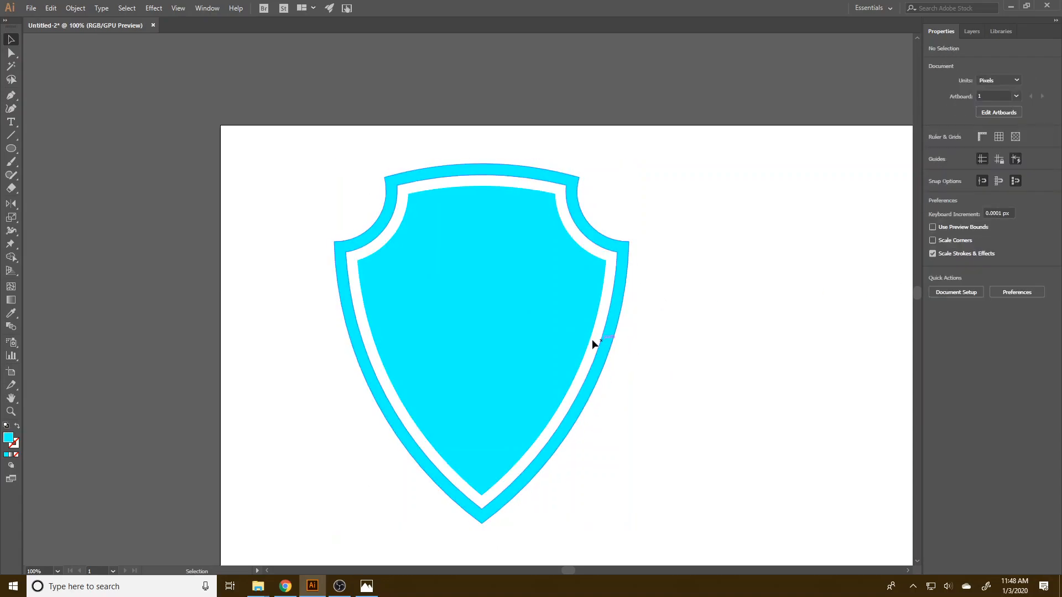
click(642, 389)
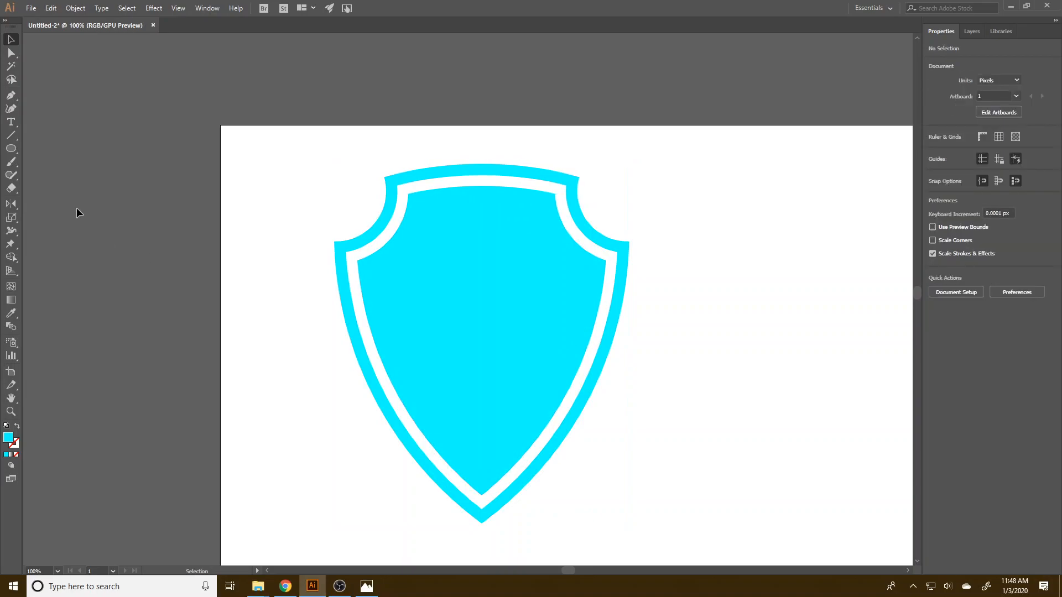
Draw two separate ellipses beside the shield, about 125 x 147 px and 135 x 146 px.
click(11, 148)
drag(663, 220, 733, 301)
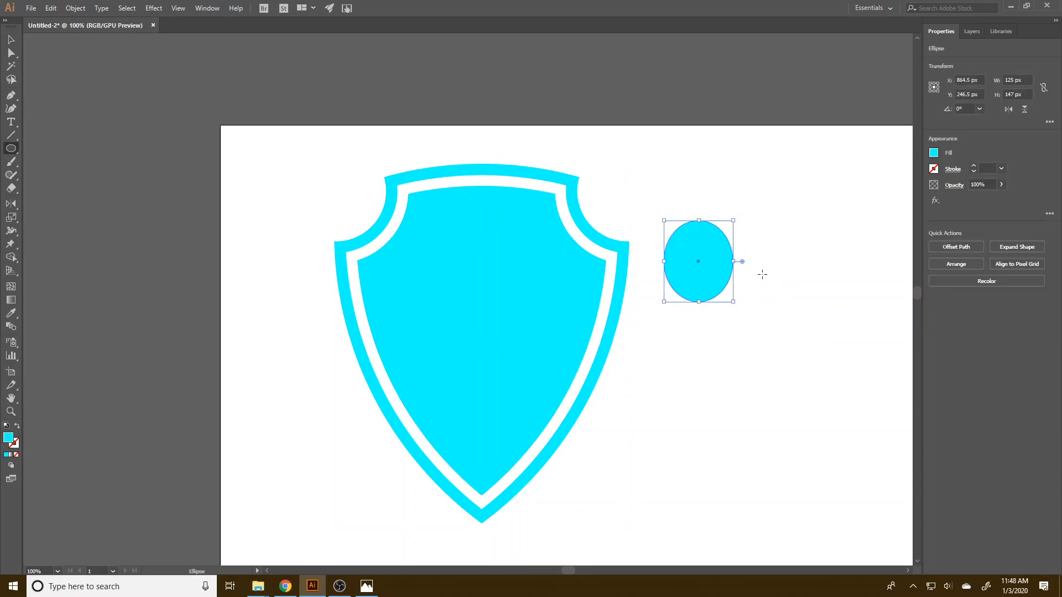
drag(751, 232, 825, 313)
click(11, 40)
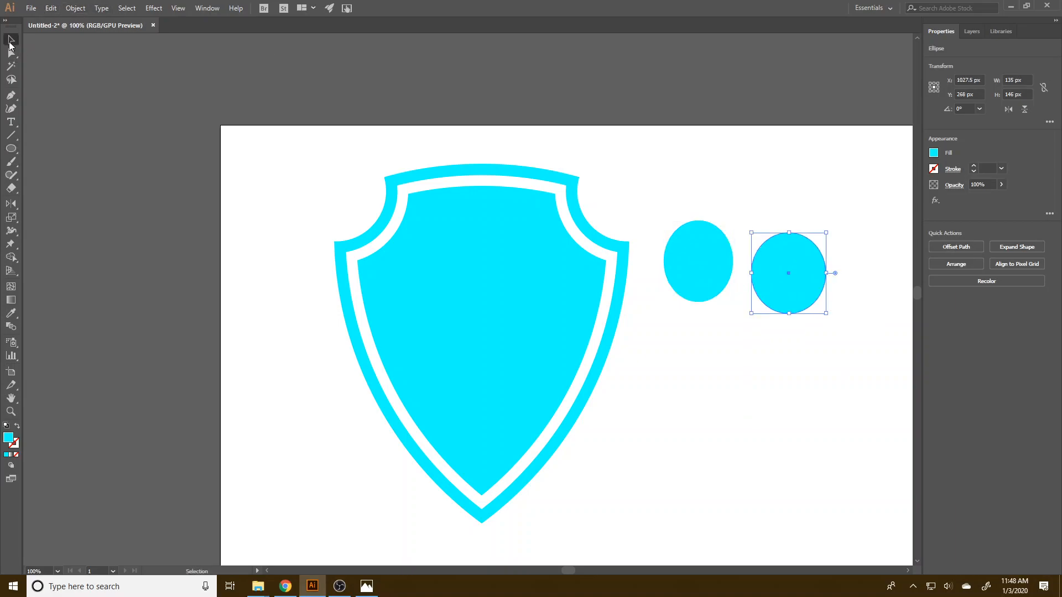
Unite the two separate ellipses with Pathfinder and check that they select together.
drag(790, 353, 691, 226)
click(937, 289)
click(814, 423)
click(755, 268)
click(738, 380)
click(792, 287)
click(781, 376)
click(788, 288)
Fill the joined ellipses with magenta.
click(934, 153)
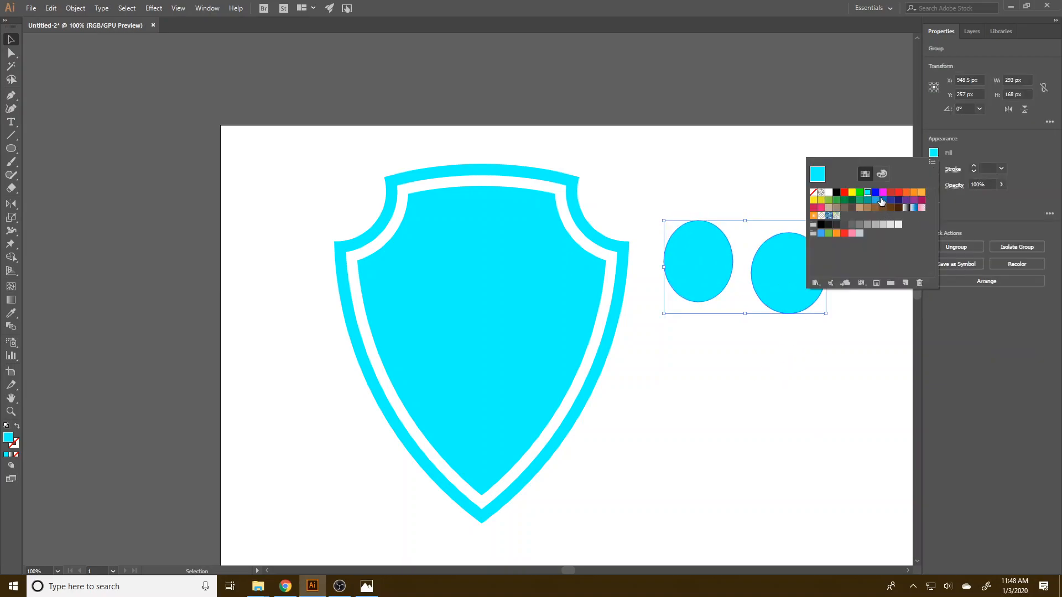
click(882, 192)
click(984, 344)
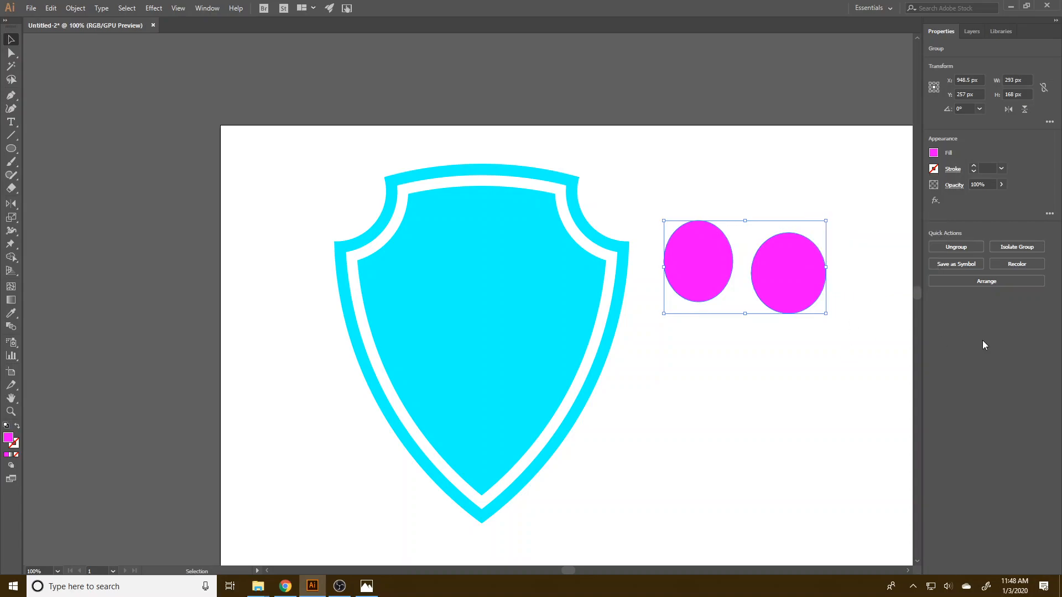
Enter isolation mode on the magenta group to select each ellipse on its own, and leave isolation mode.
double_click(785, 283)
click(709, 253)
click(778, 267)
click(716, 262)
click(776, 267)
click(720, 262)
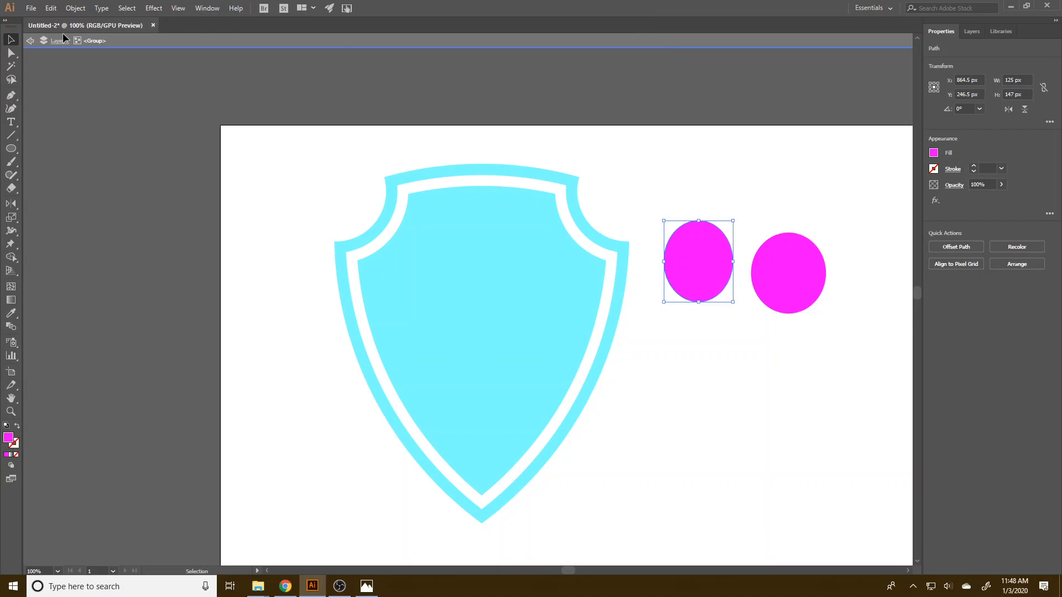
click(346, 43)
Delete the magenta ellipse group.
click(702, 241)
key(Delete)
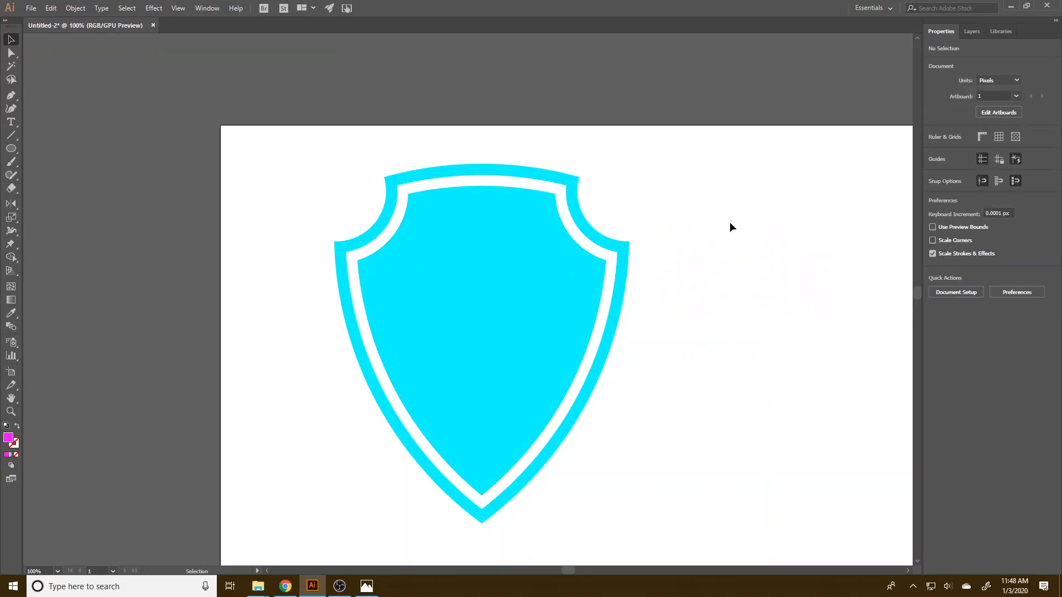
Scale the bordered shield down to about 235 x 286 px and move it into the artboard's upper-left corner.
click(449, 336)
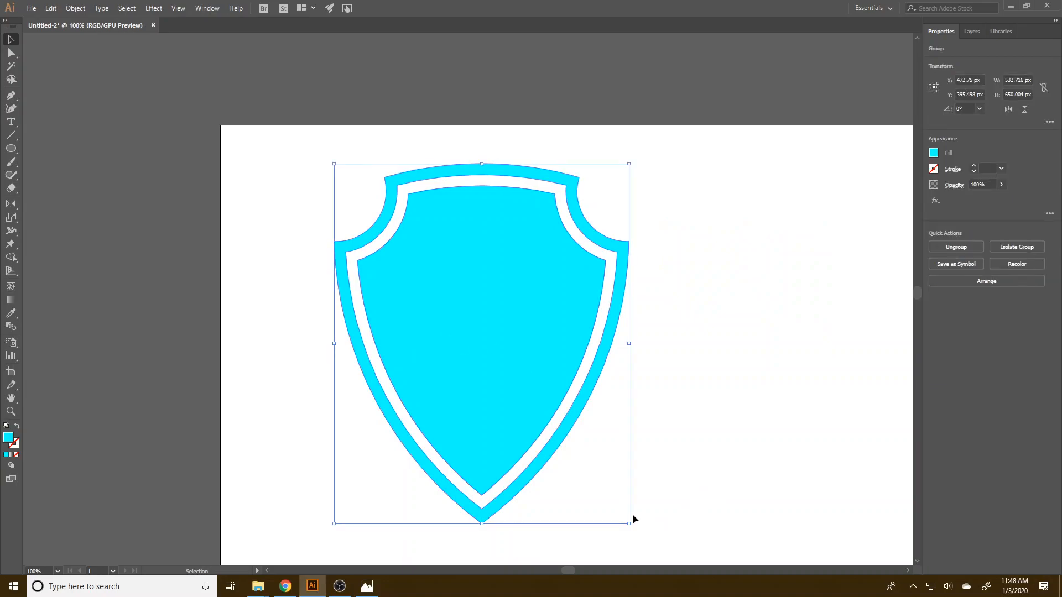
drag(630, 524, 465, 323)
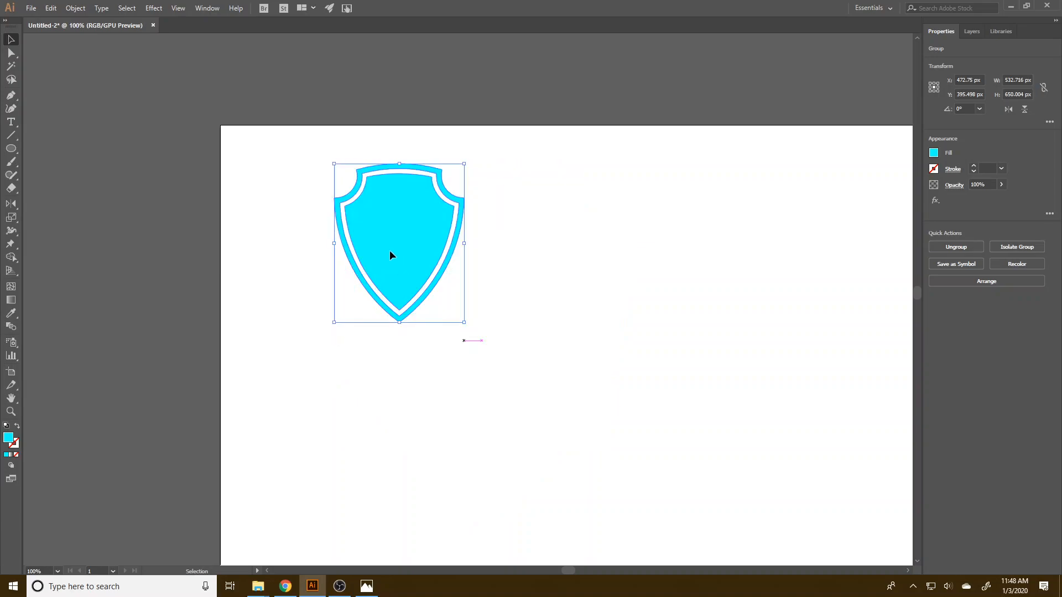
drag(392, 246, 308, 229)
click(503, 367)
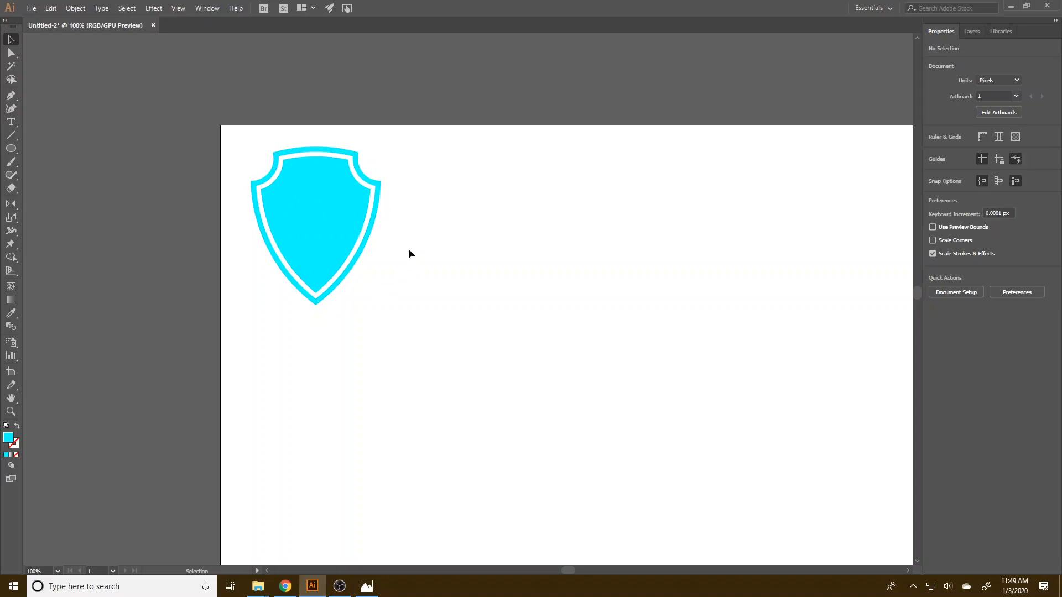
Fill the whole bordered shield with medium blue.
click(349, 181)
click(933, 154)
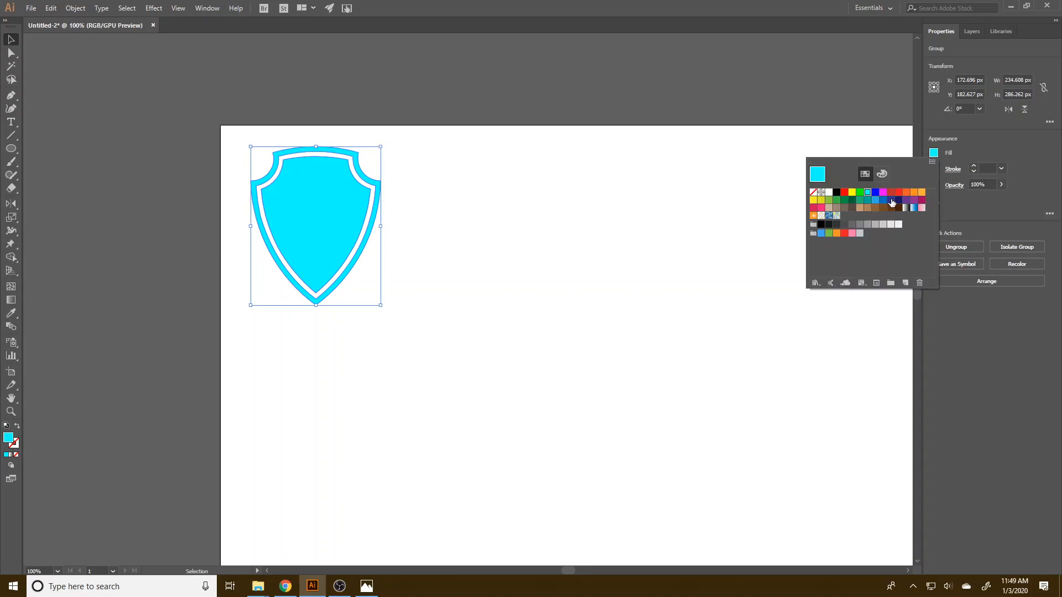
click(875, 200)
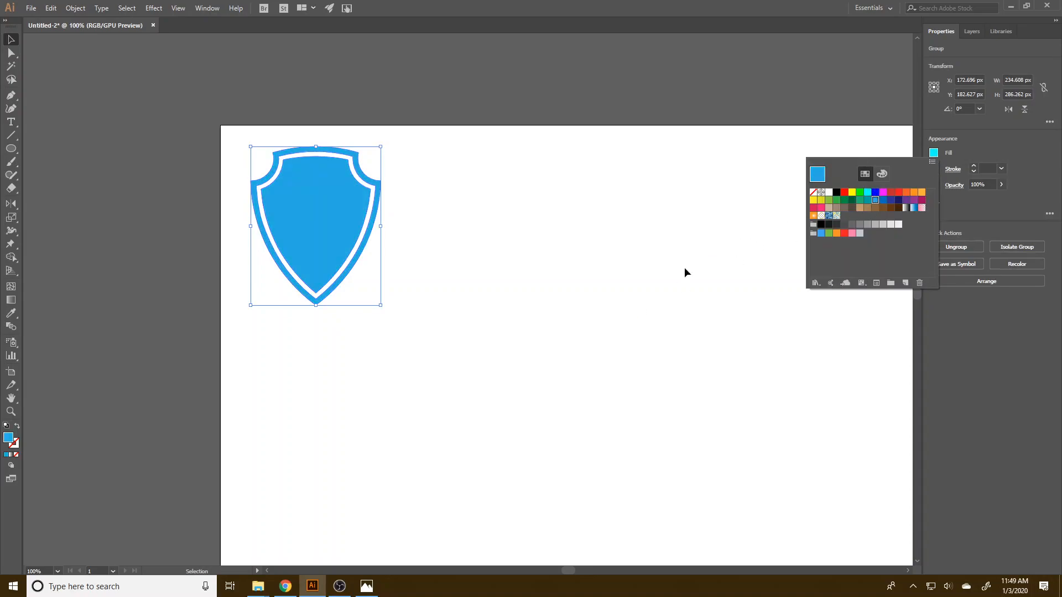
click(748, 242)
click(566, 363)
click(347, 252)
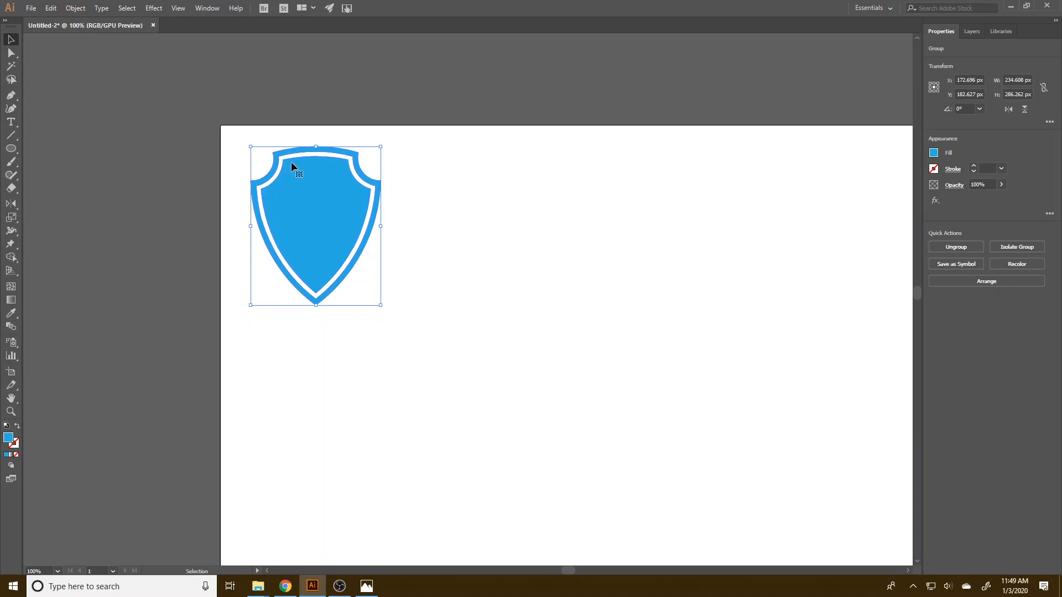
click(407, 287)
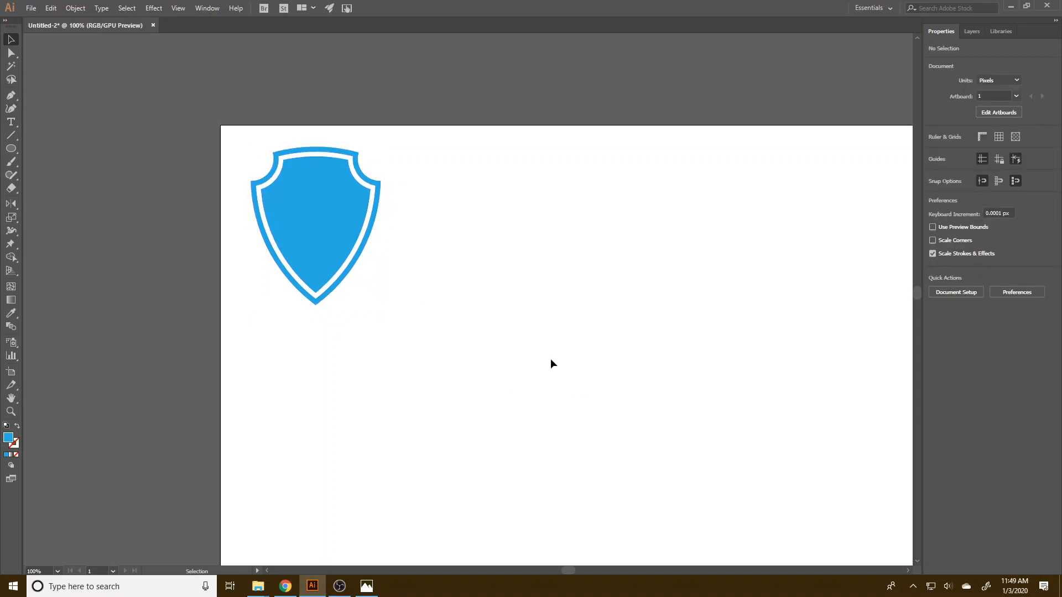
Draw a circle about 270 px across beside the shield and duplicate it about 202 px to the right, overlapping the original.
click(14, 149)
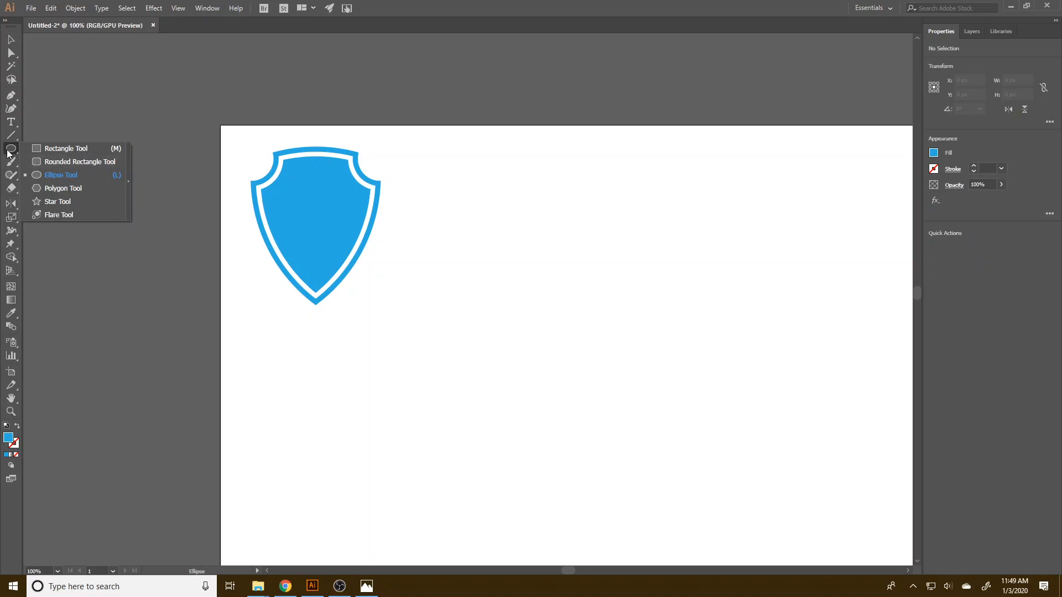
click(512, 261)
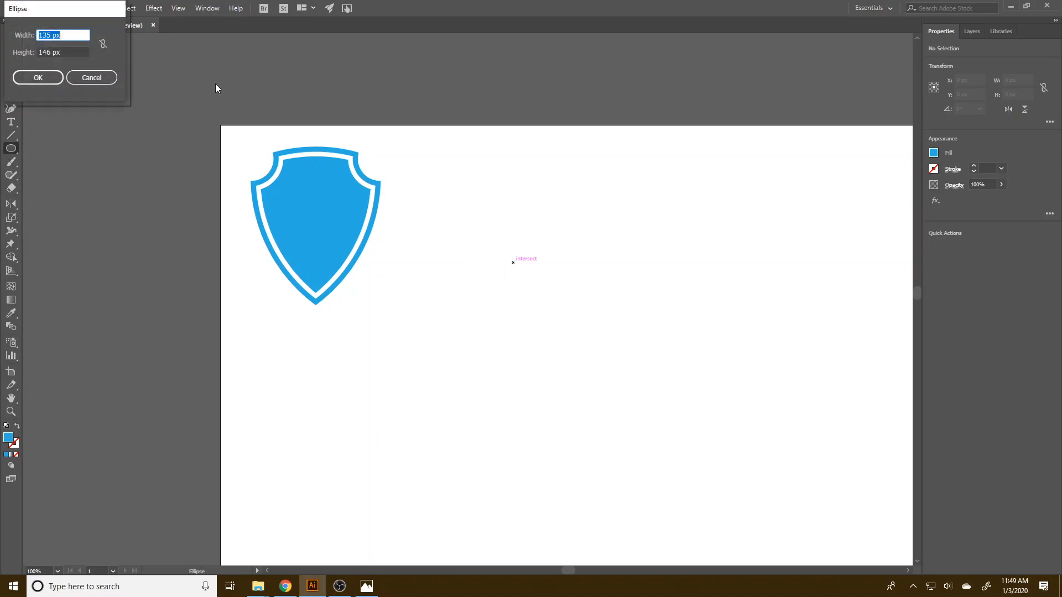
click(99, 78)
drag(503, 209, 653, 357)
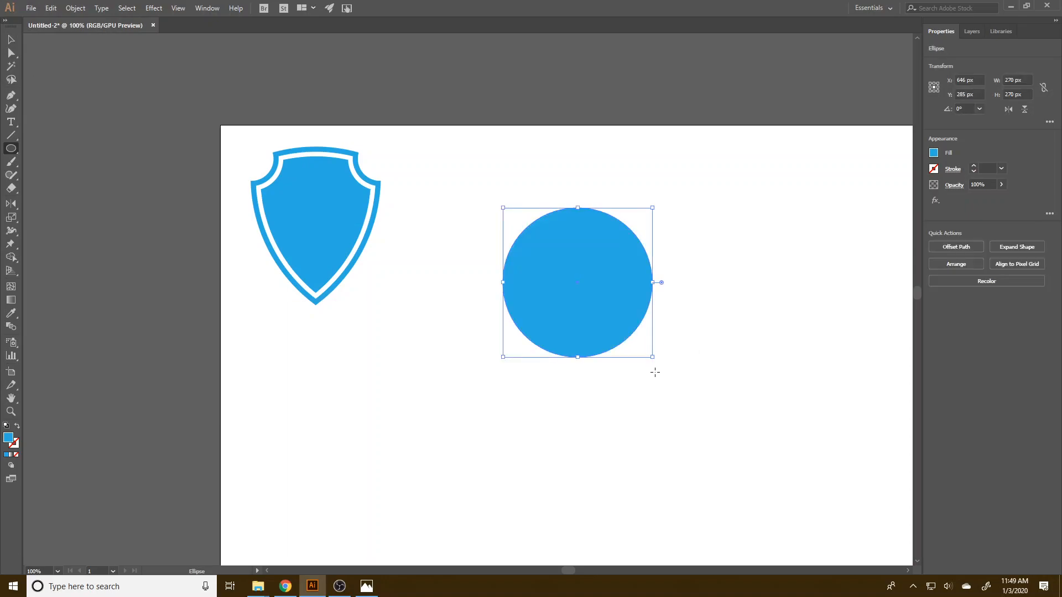
click(11, 39)
drag(575, 296, 686, 299)
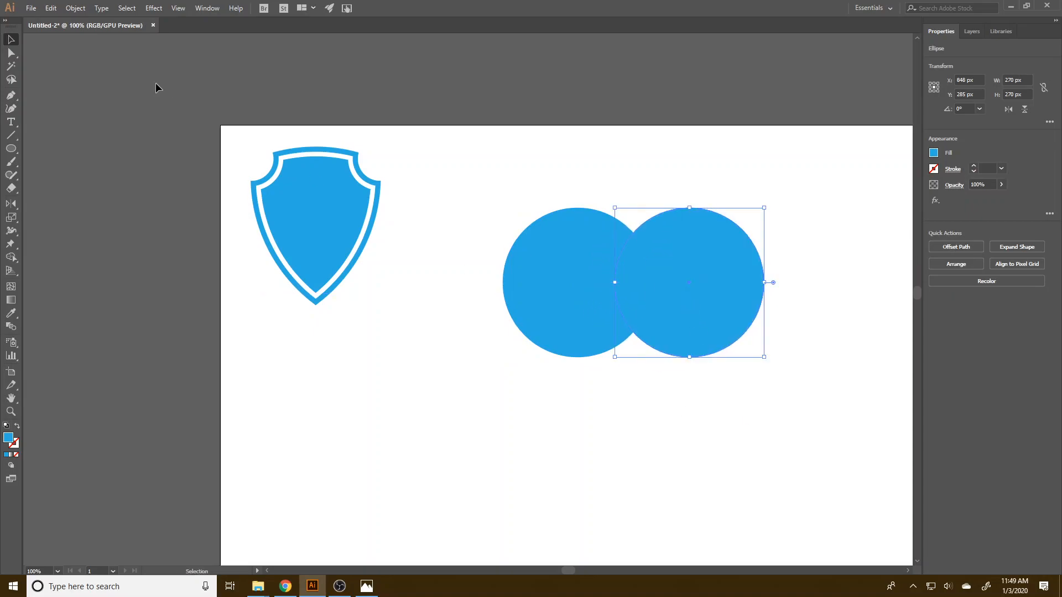
Intersect the two overlapping circles into a single pointed leaf and duplicate it about 66 px to the right.
drag(486, 157, 781, 380)
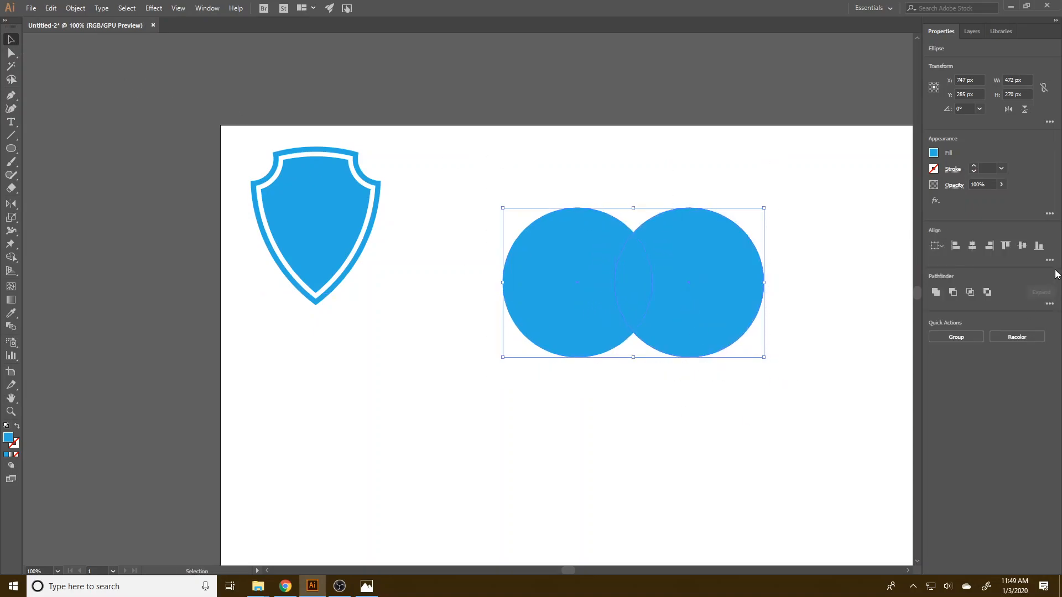
click(970, 292)
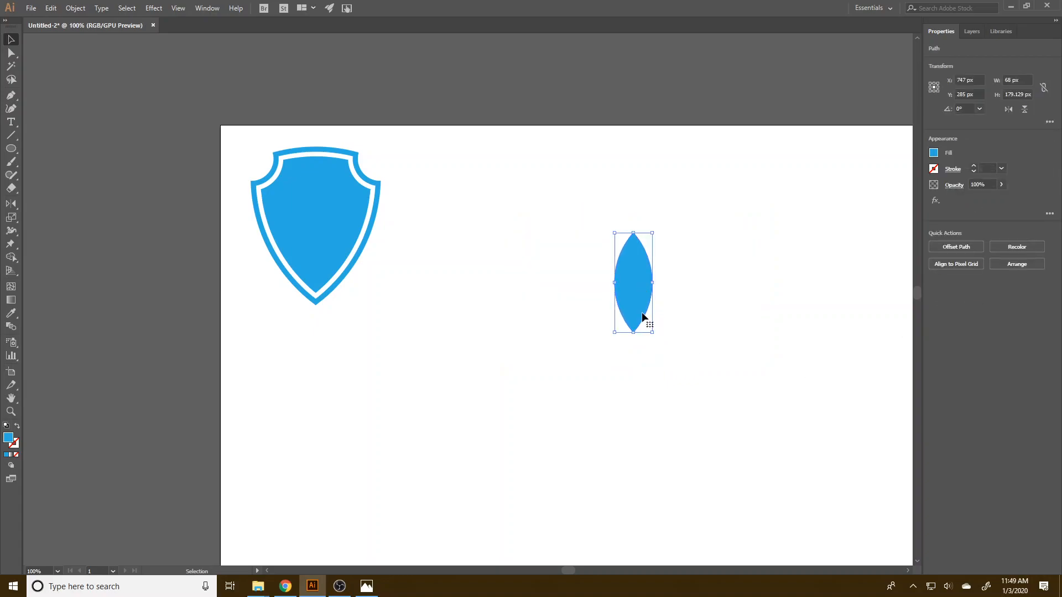
drag(642, 307, 679, 304)
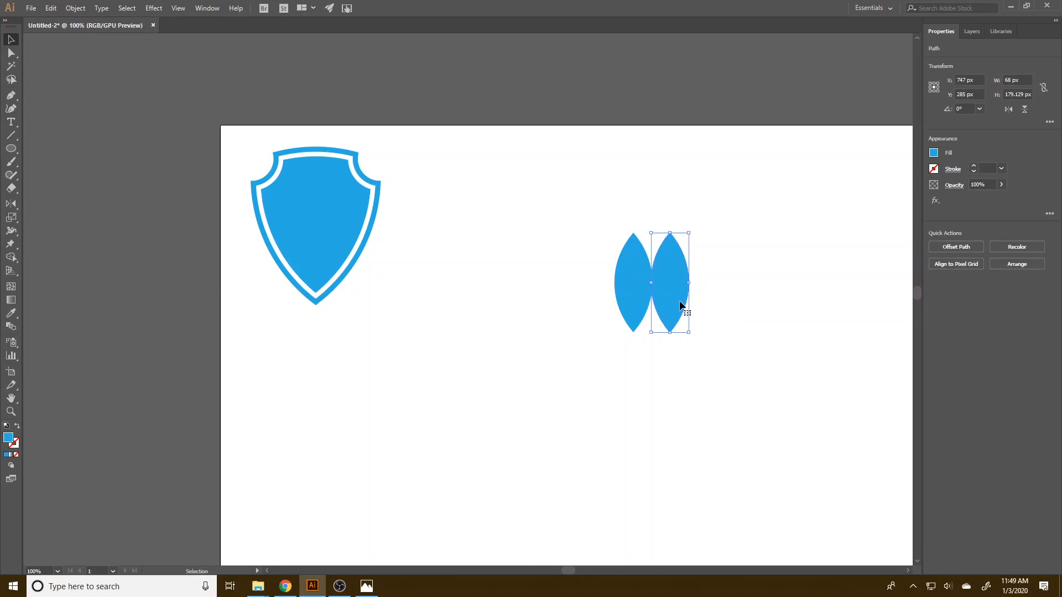
Rotate the duplicated leaf by -30° so that it tilts away from the upright leaf.
right_click(674, 299)
mouse_move(732, 459)
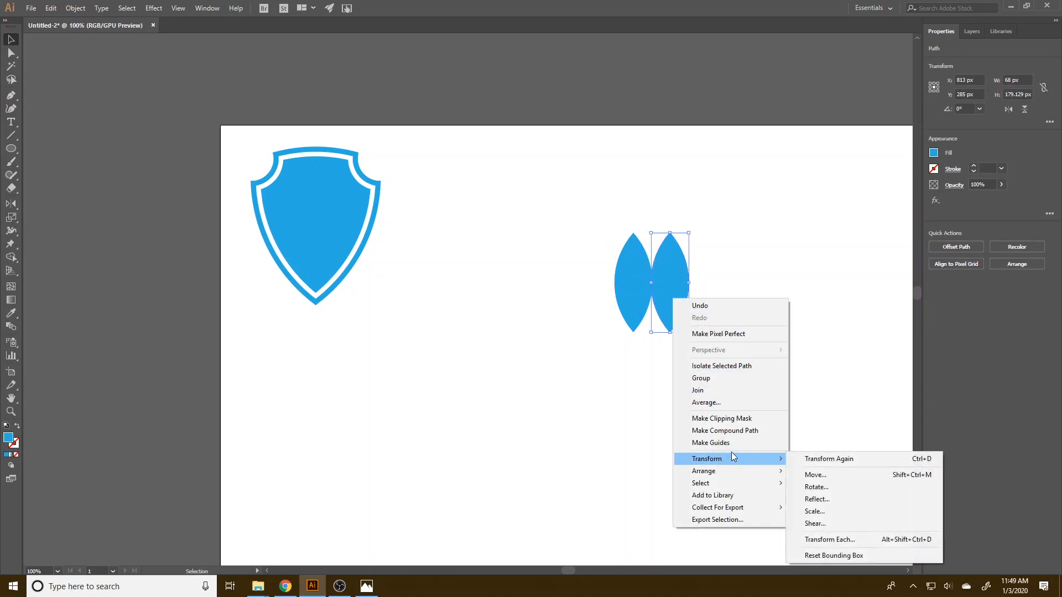
click(877, 488)
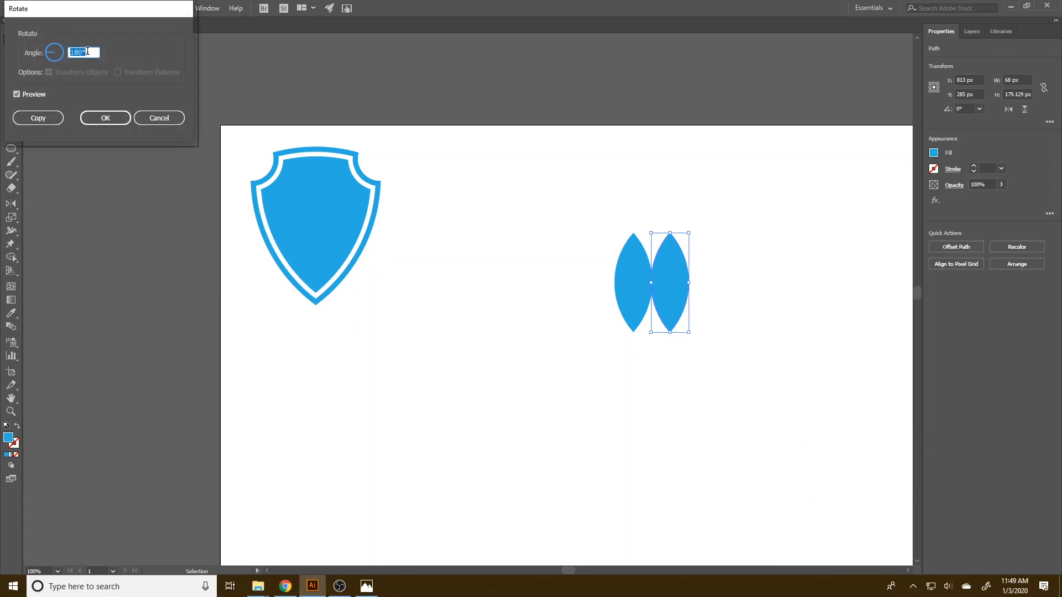
text(30)
click(37, 99)
click(37, 98)
click(71, 52)
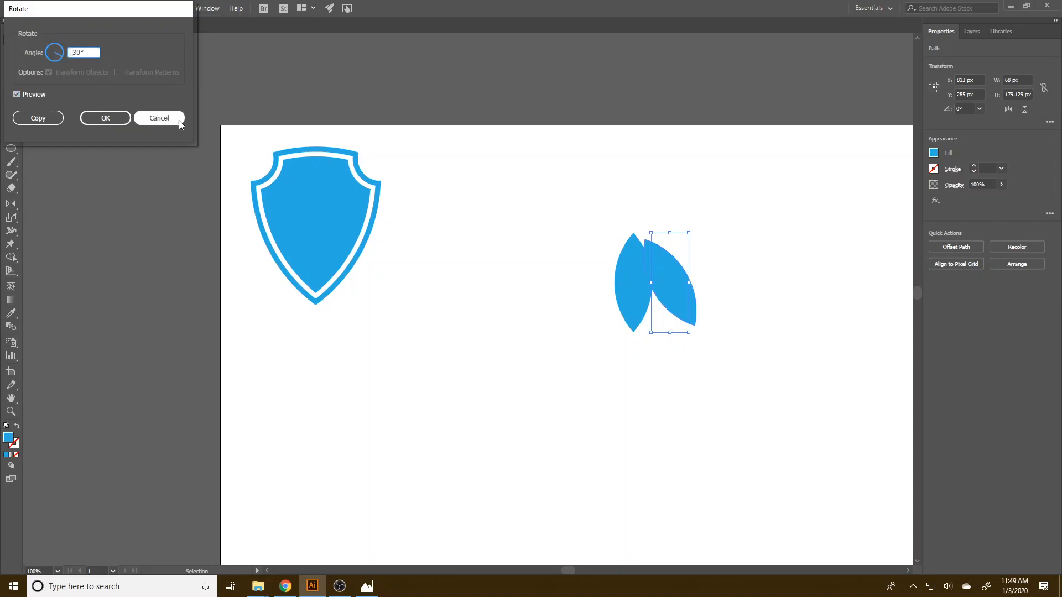
click(25, 94)
click(26, 95)
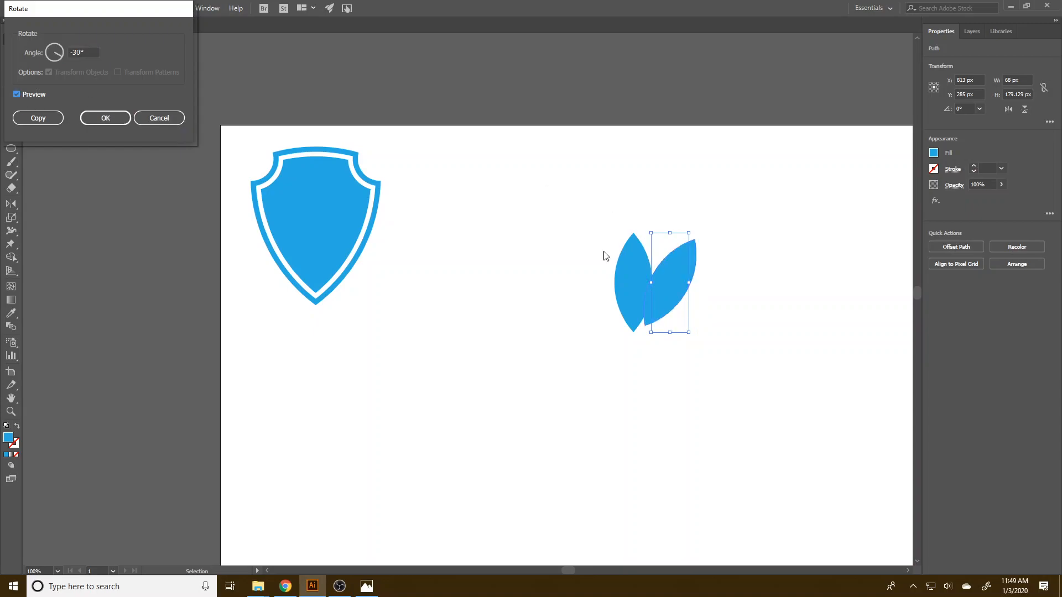
click(103, 117)
Align the bottom edges of the upright leaf and the tilted leaf.
drag(670, 301, 670, 305)
drag(745, 345, 581, 263)
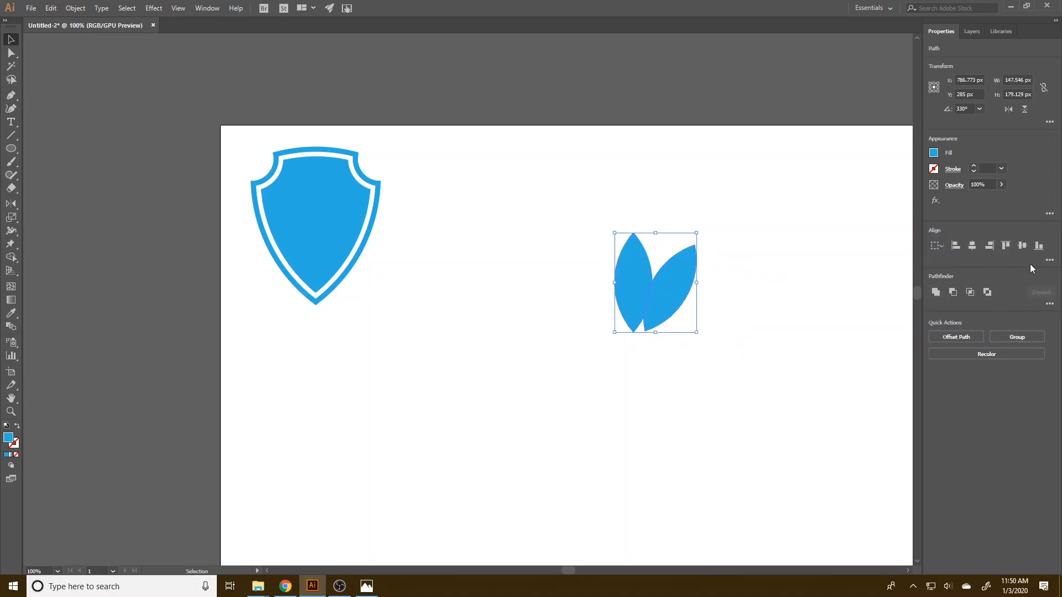
click(716, 339)
Reflect a copy of the tilted leaf across the vertical axis and place it on the opposite side of the upright leaf.
click(669, 295)
right_click(669, 296)
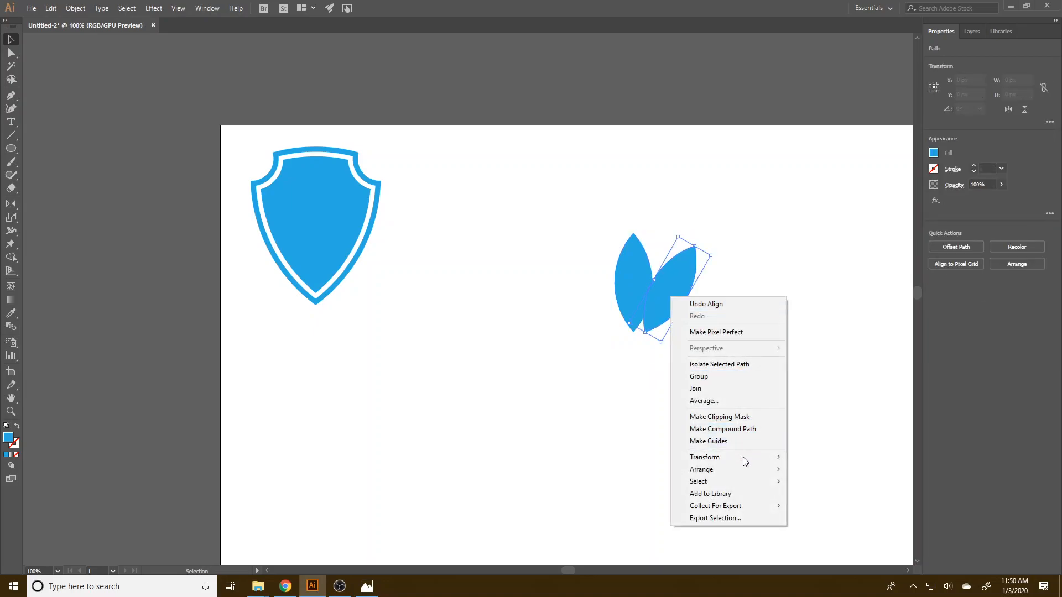
mouse_move(738, 458)
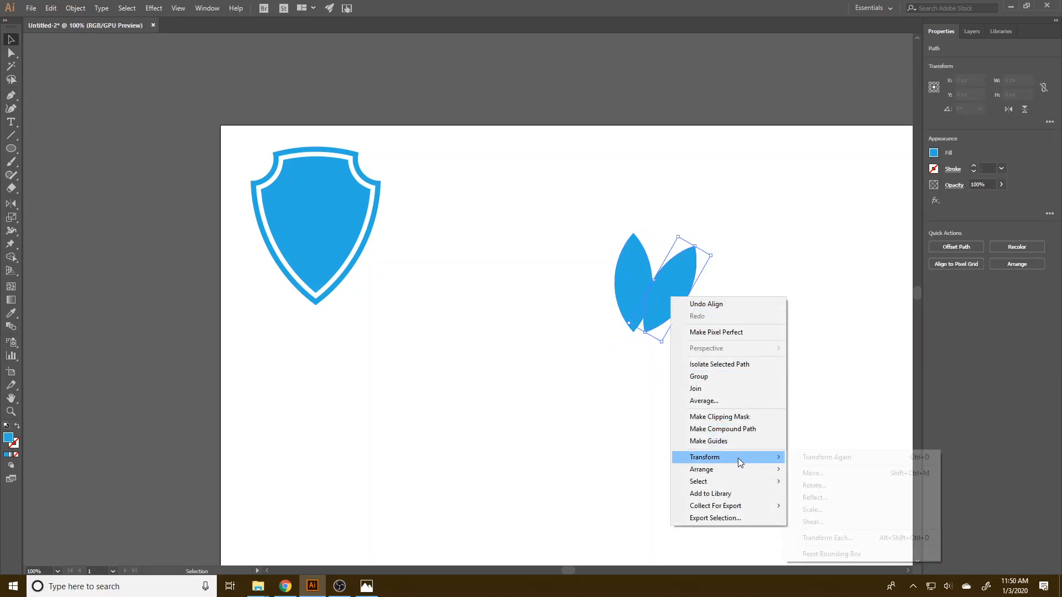
click(843, 499)
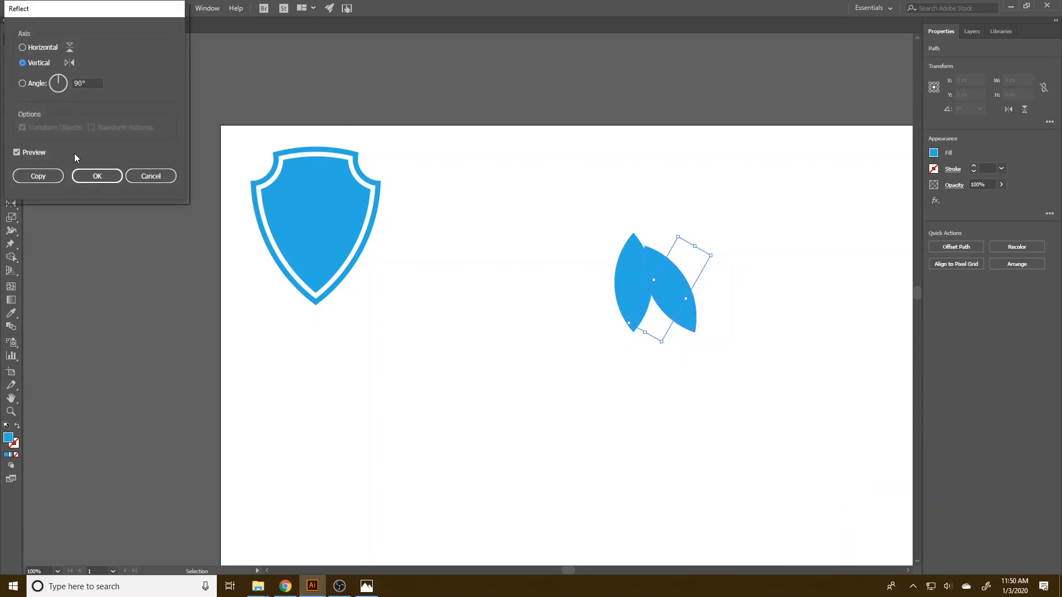
click(37, 176)
drag(679, 302, 705, 304)
click(713, 331)
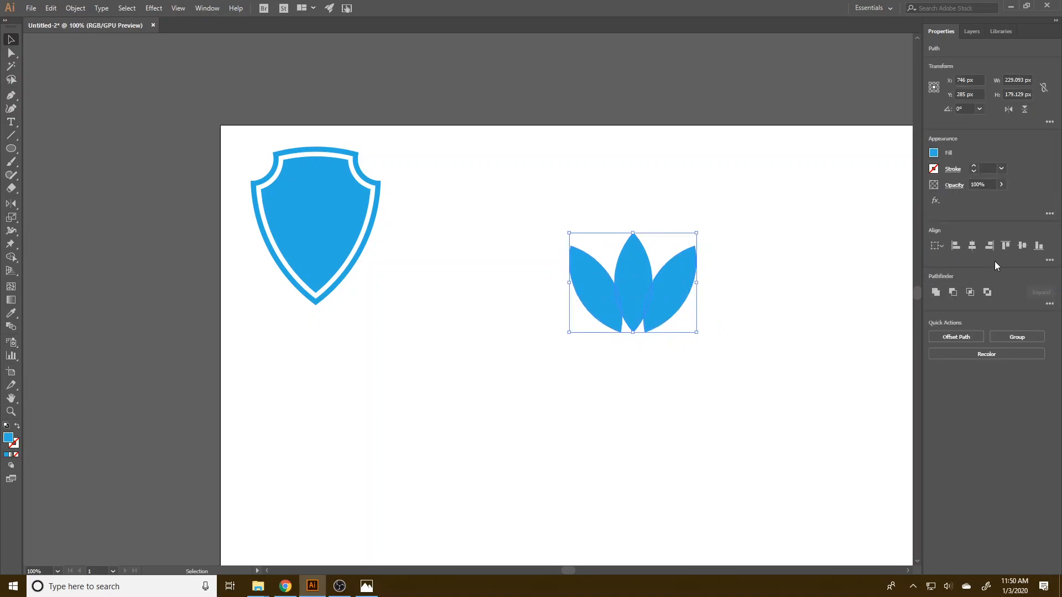
Align the bottom edges of all three leaves and group the two outer leaves.
click(1039, 246)
click(841, 353)
click(683, 294)
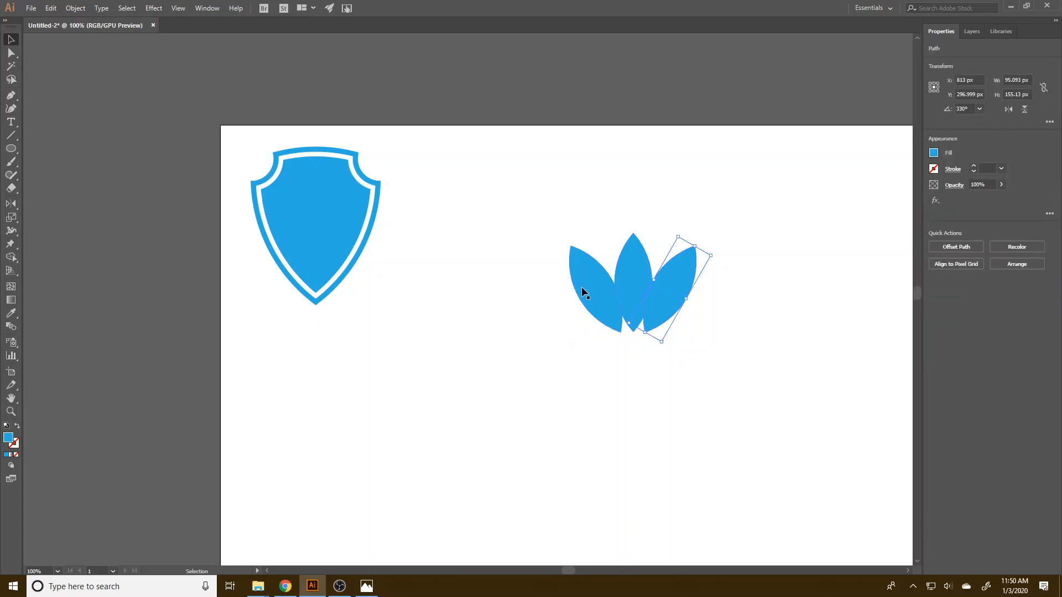
shift+click(578, 283)
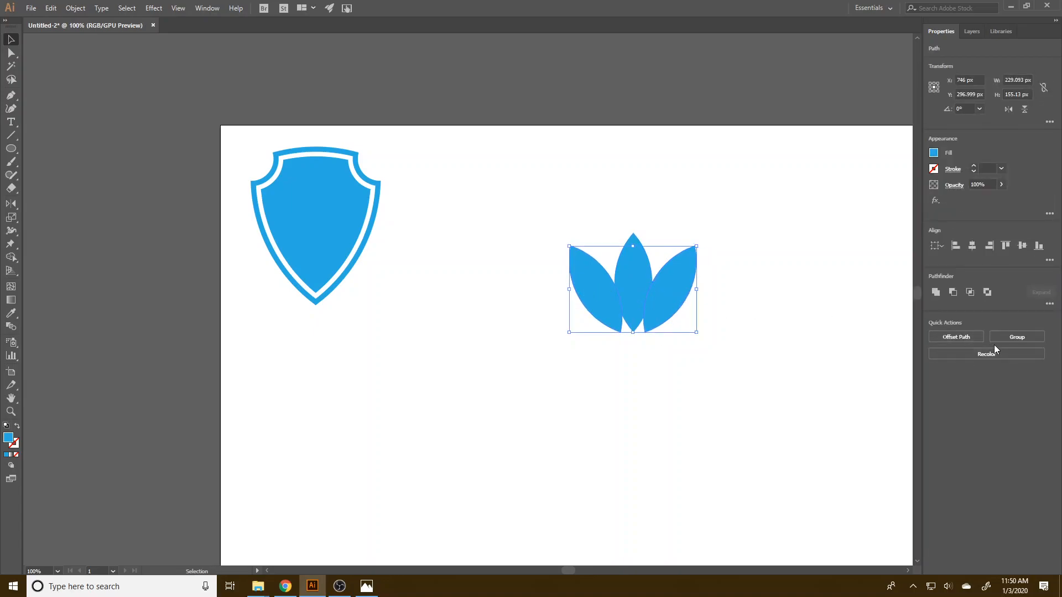
click(1013, 336)
Center the outer leaf group horizontally with the middle leaf and unite everything into one shape.
click(798, 330)
drag(777, 376, 552, 221)
click(971, 246)
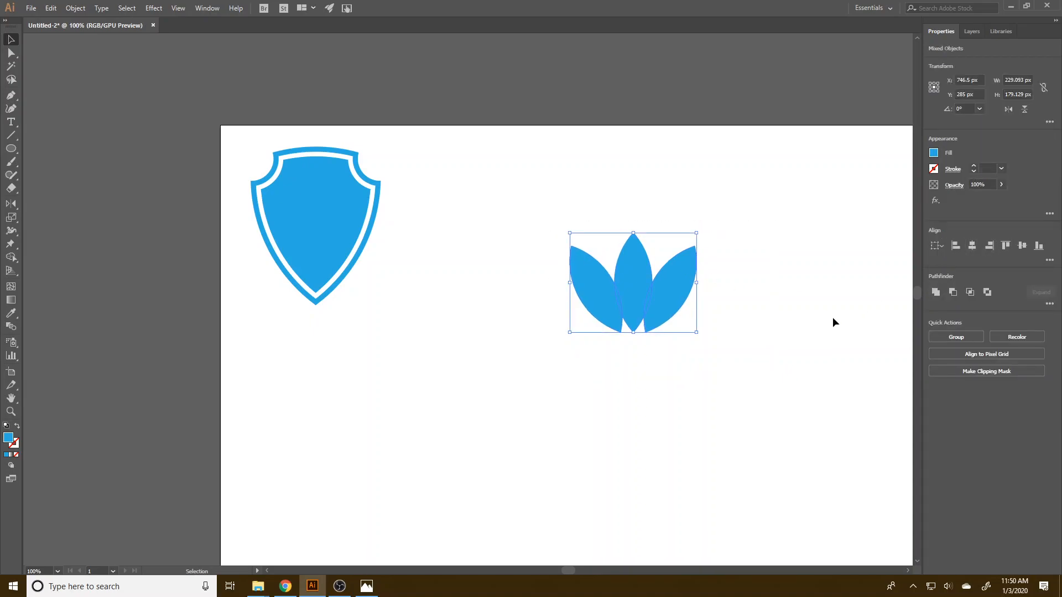
click(830, 326)
drag(743, 377, 553, 224)
click(935, 292)
click(780, 335)
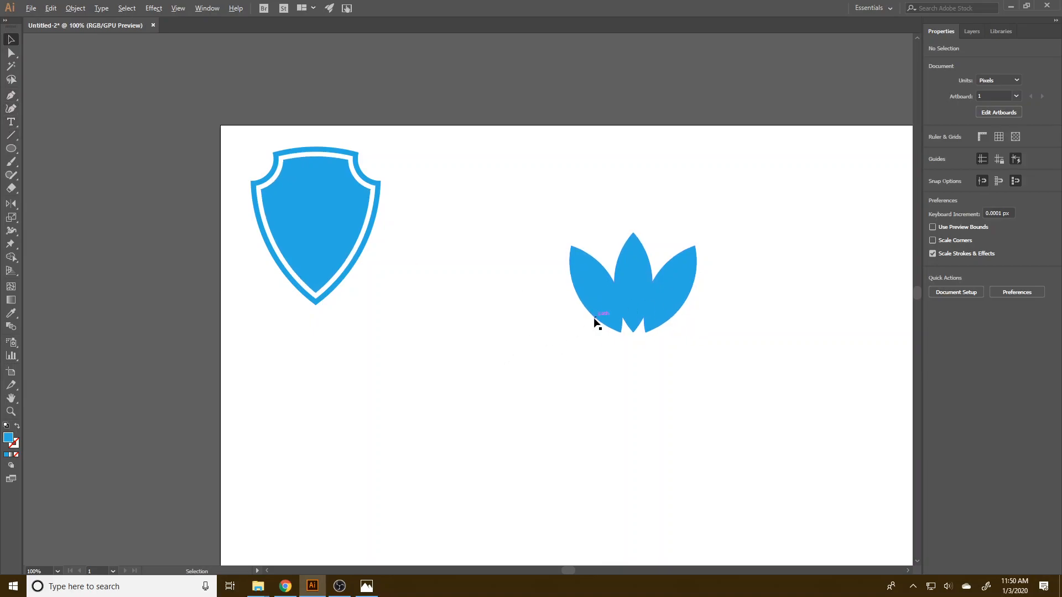
Draw a thin rectangle about 251 x 8 px across the lower leaves and move it up about 6 px over the notches.
scroll(595, 318, up, 3)
drag(674, 341, 475, 367)
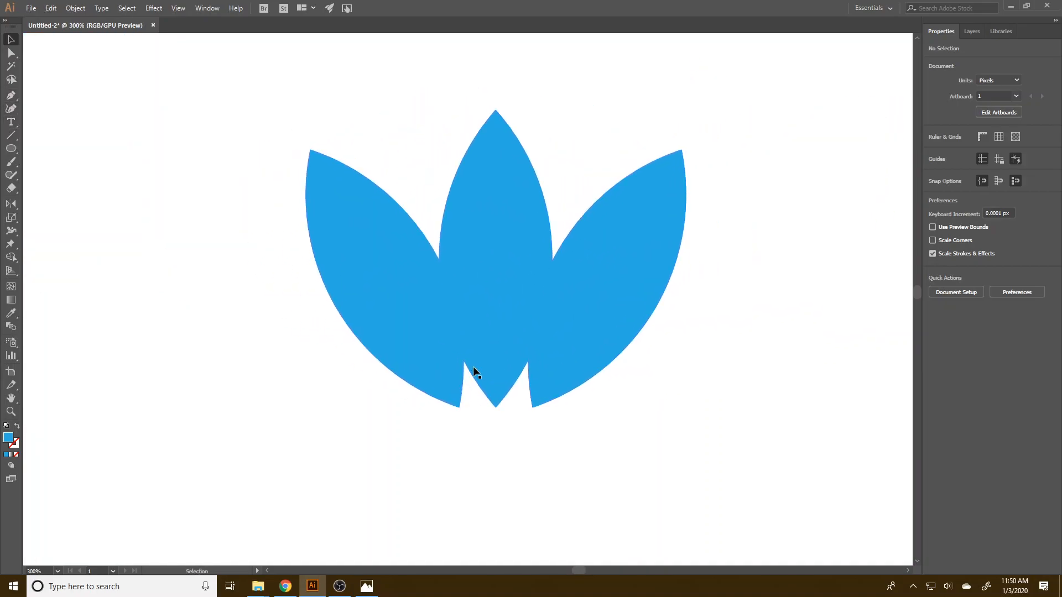
click(12, 149)
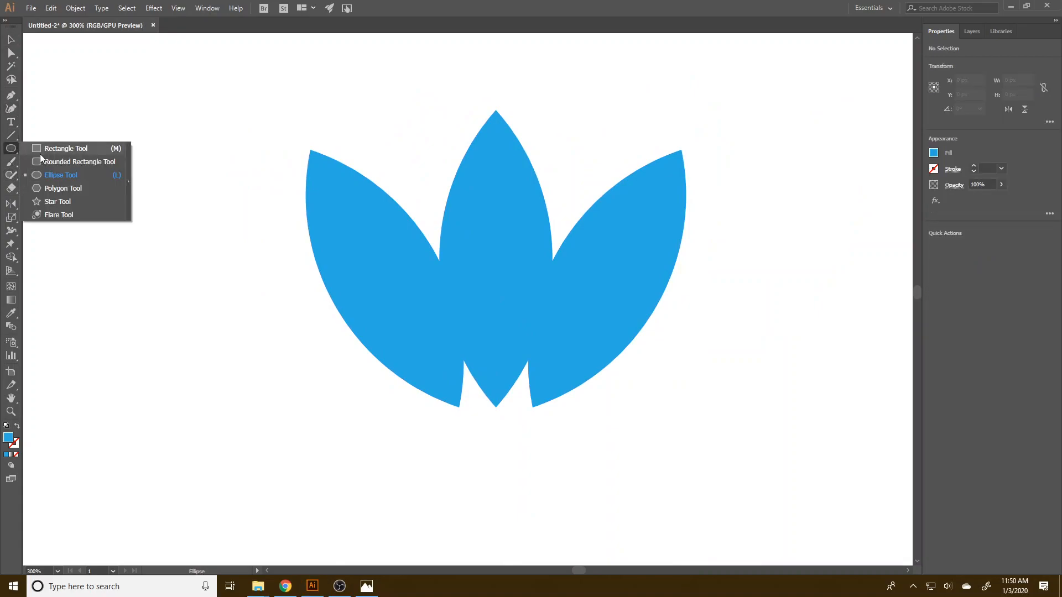
click(43, 149)
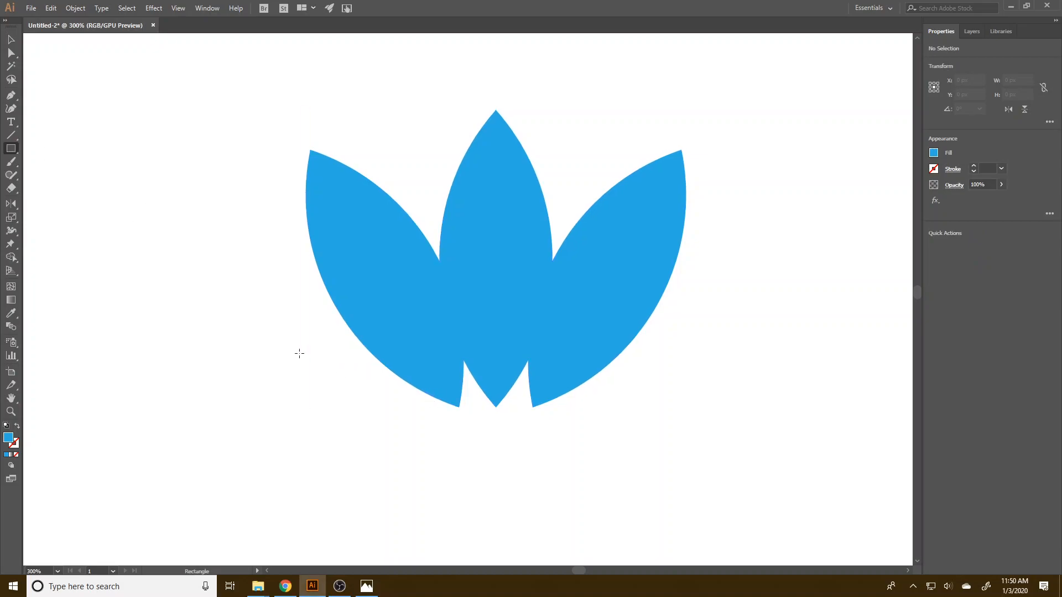
drag(305, 368, 722, 382)
click(11, 39)
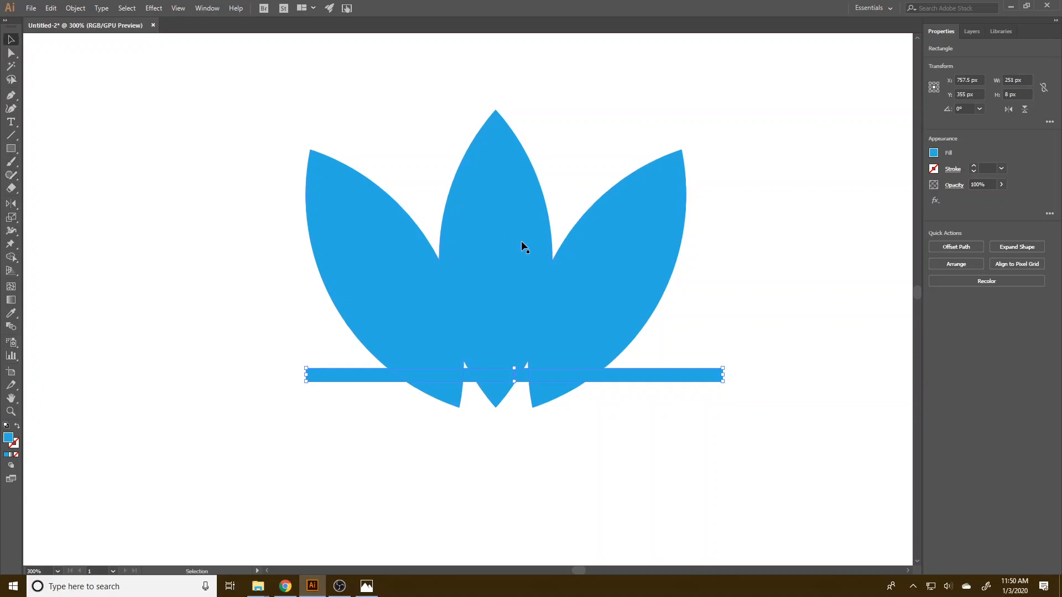
drag(590, 374, 595, 368)
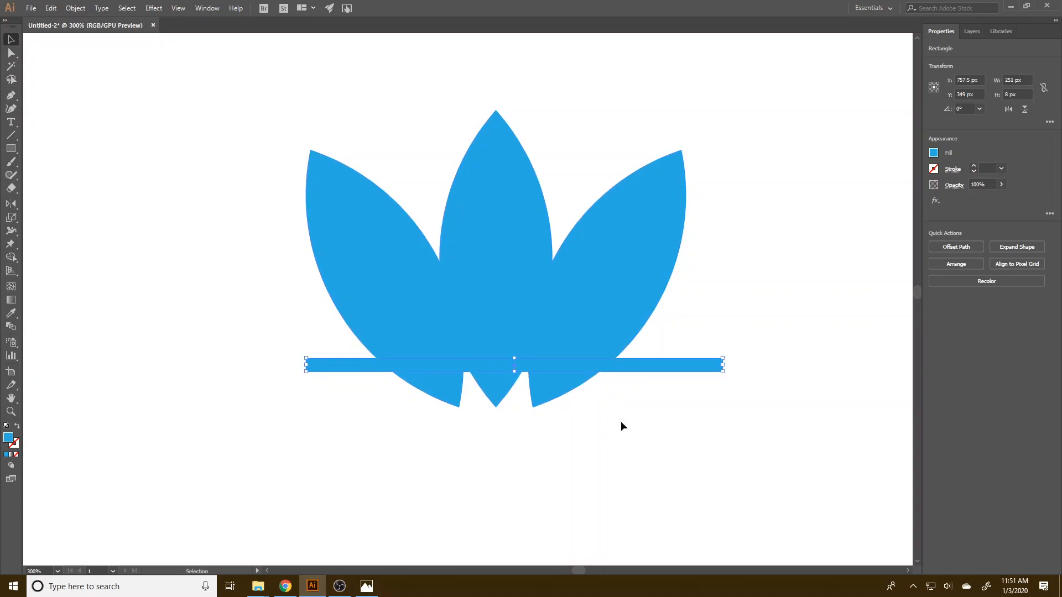
Fill the thin rectangle with bright red and increase its height to 10 px.
click(935, 154)
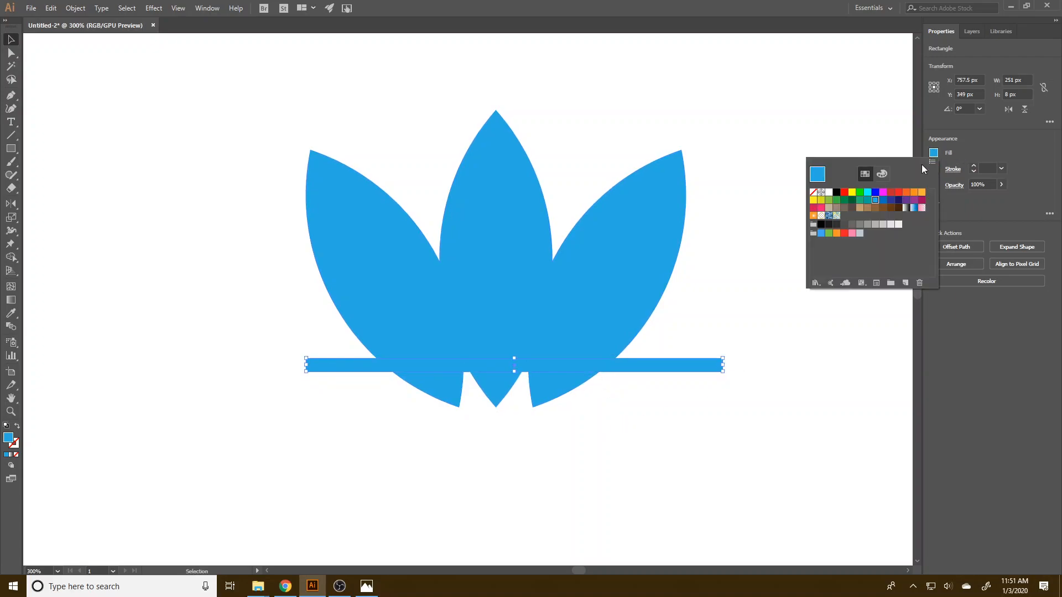
click(845, 192)
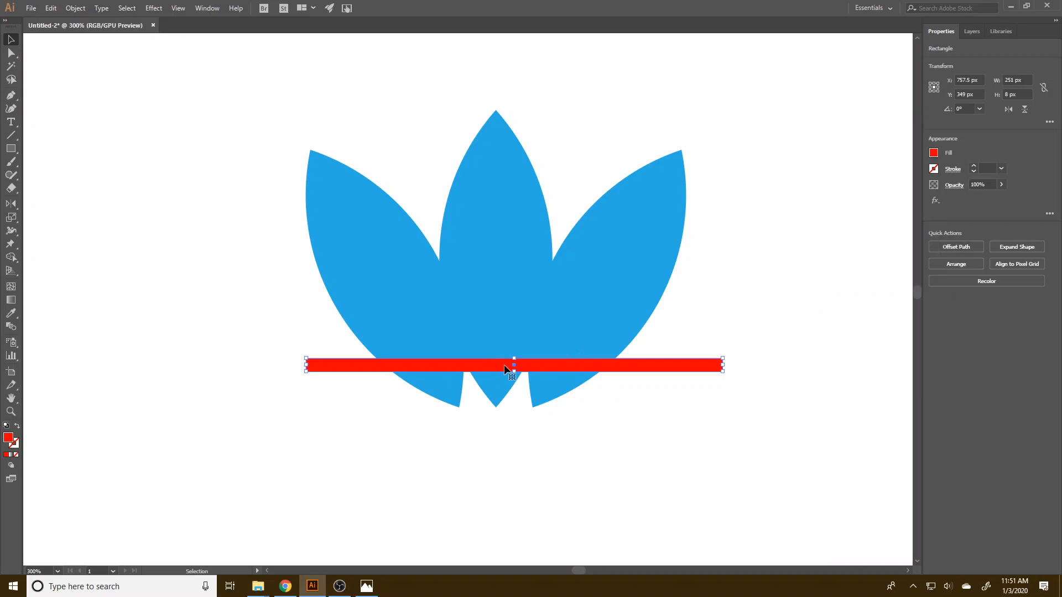
drag(515, 372, 515, 374)
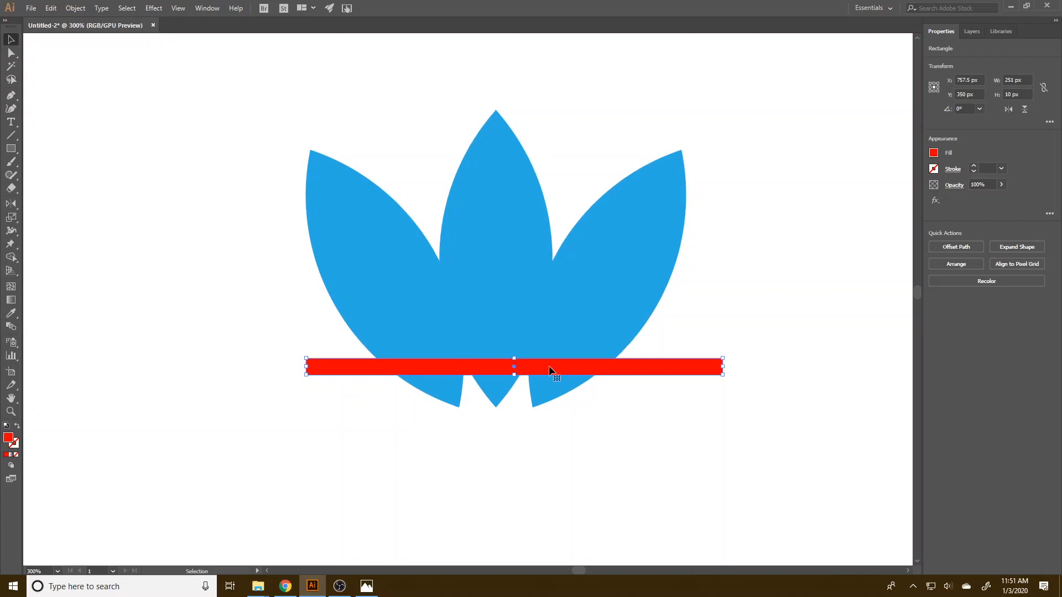
Duplicate the red stripe upward repeatedly in 10 px steps so that the copies touch edge to edge.
drag(558, 366, 558, 350)
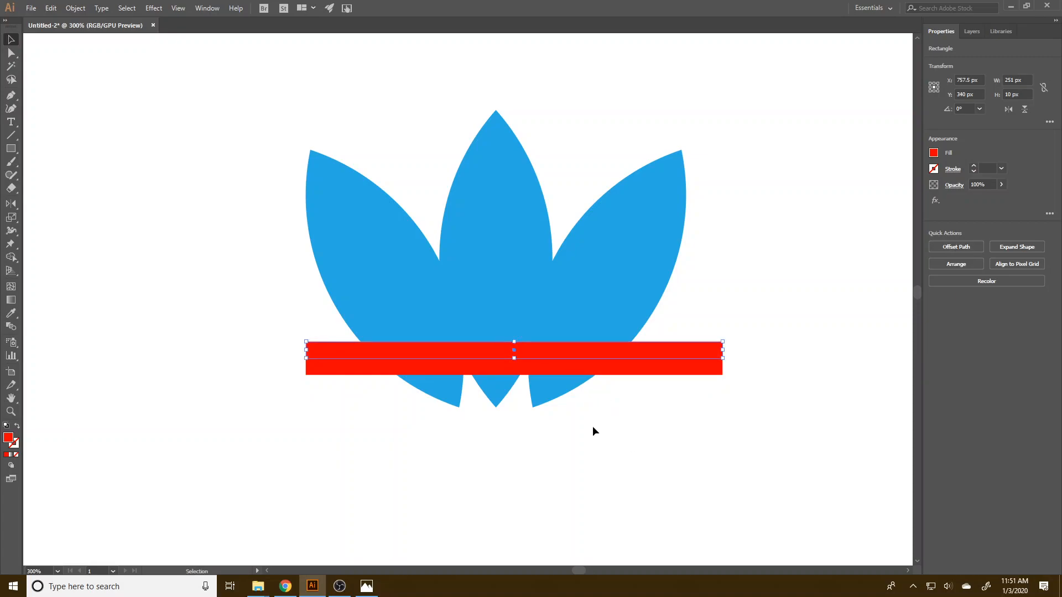
key(a)
key(shift+Up)
key(v)
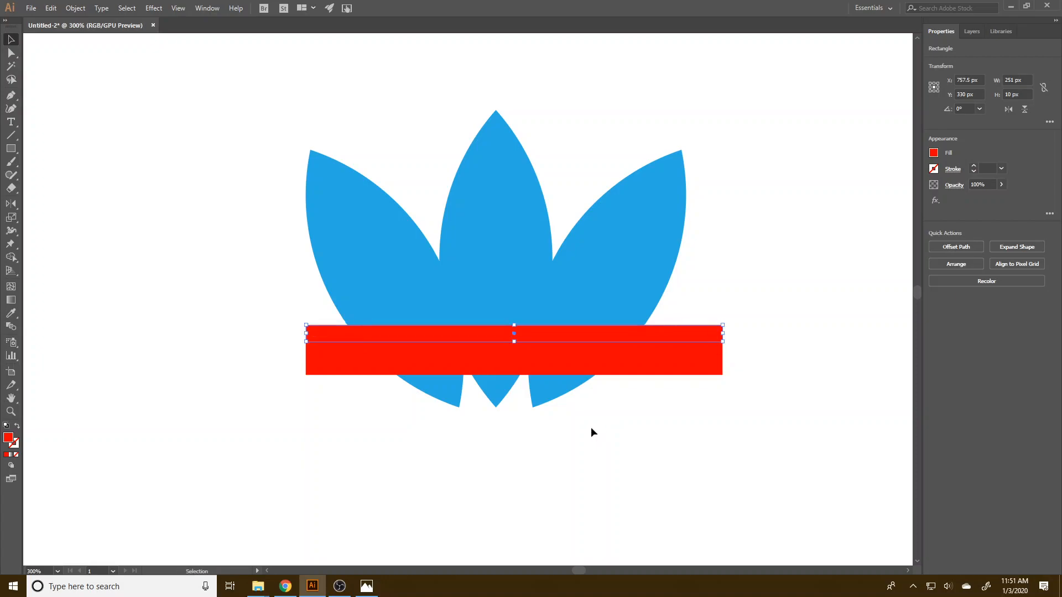
key(a)
key(shift+Up)
key(shift+Up)
key(shift+Up)
key(v)
Rearrange the upper red stripes into one continuous stack of five touching stripes.
click(691, 304)
key(shift+Down)
key(shift+Down)
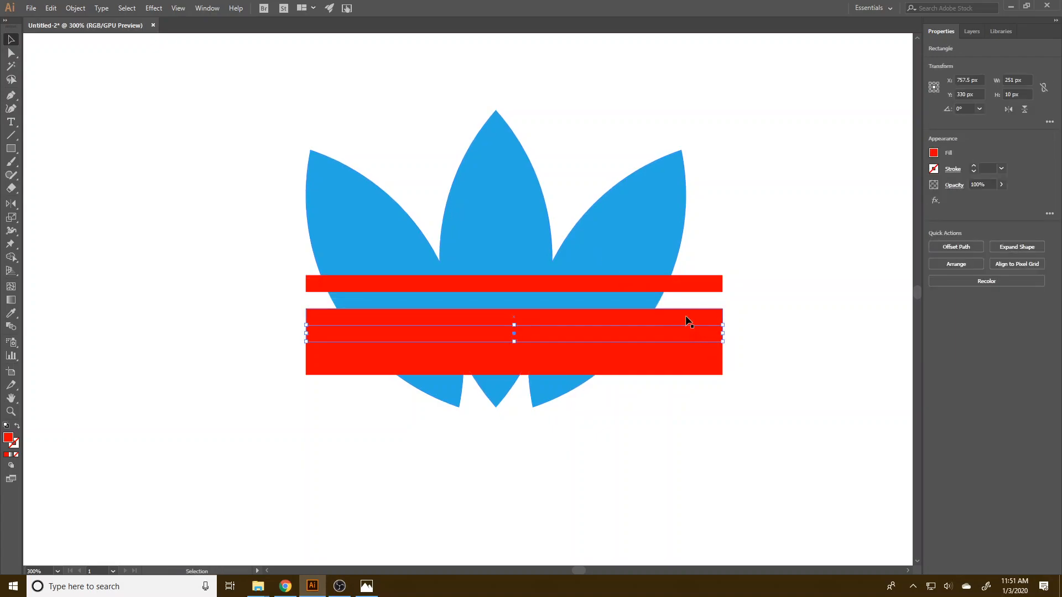
key(ctrl+f)
click(702, 281)
key(shift+Down)
key(shift+Down)
key(shift+Down)
key(shift+Down)
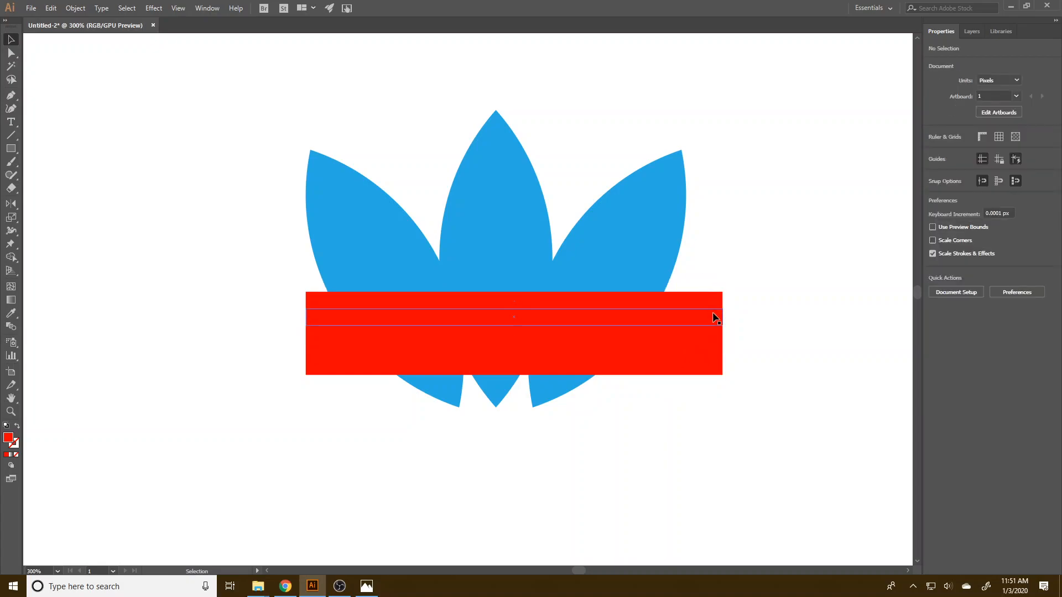
Delete the second and fourth red stripes and subtract the remaining three from the leaf shape with Minus Front.
key(Delete)
drag(715, 440, 217, 267)
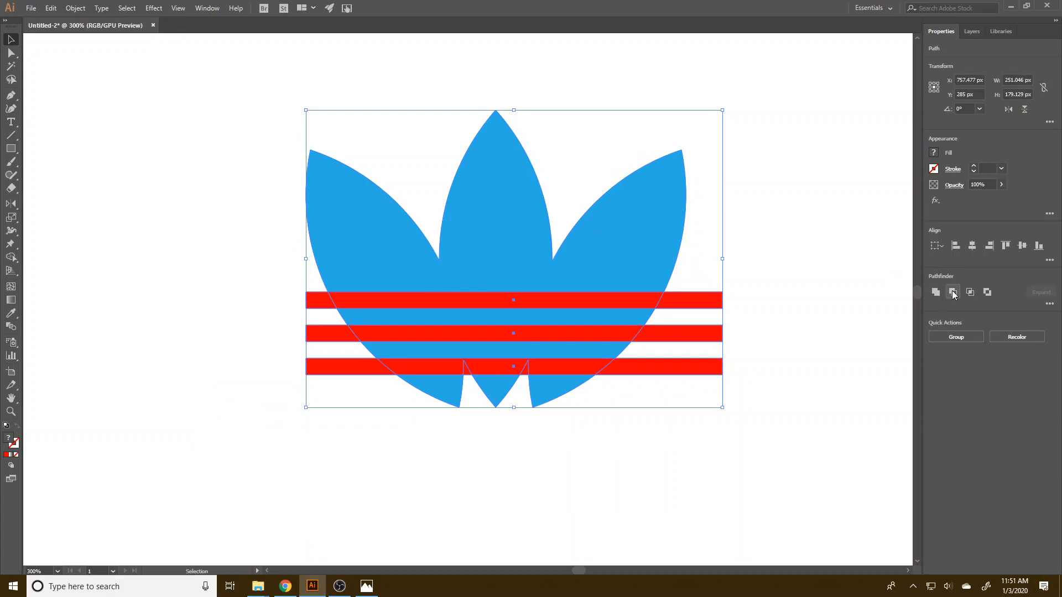
click(952, 294)
click(585, 421)
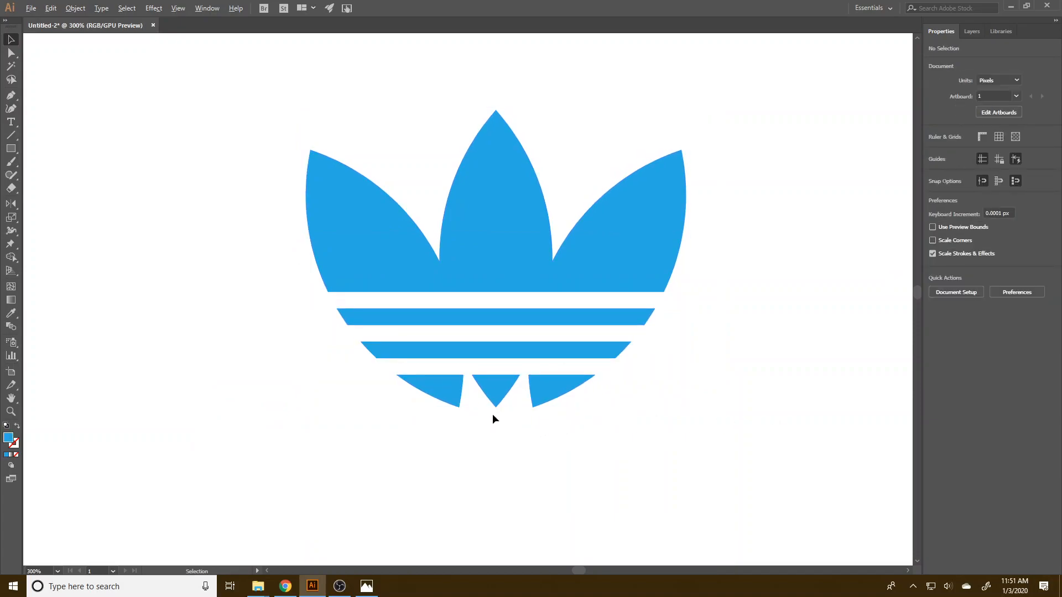
Enlarge the striped leaf emblem to match the shield's height and place it directly beside the shield.
key(ctrl+1)
drag(545, 371, 397, 268)
drag(411, 317, 489, 393)
drag(462, 297, 403, 287)
click(444, 346)
click(575, 457)
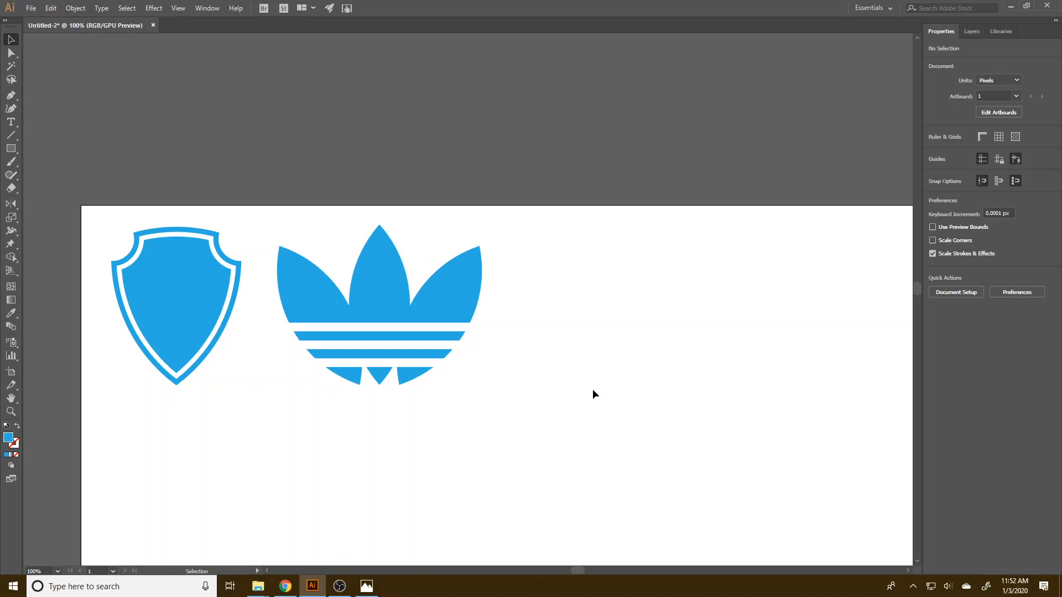
Draw a circle about 302 px across in the empty area below the leaf emblem.
scroll(526, 420, down, 3)
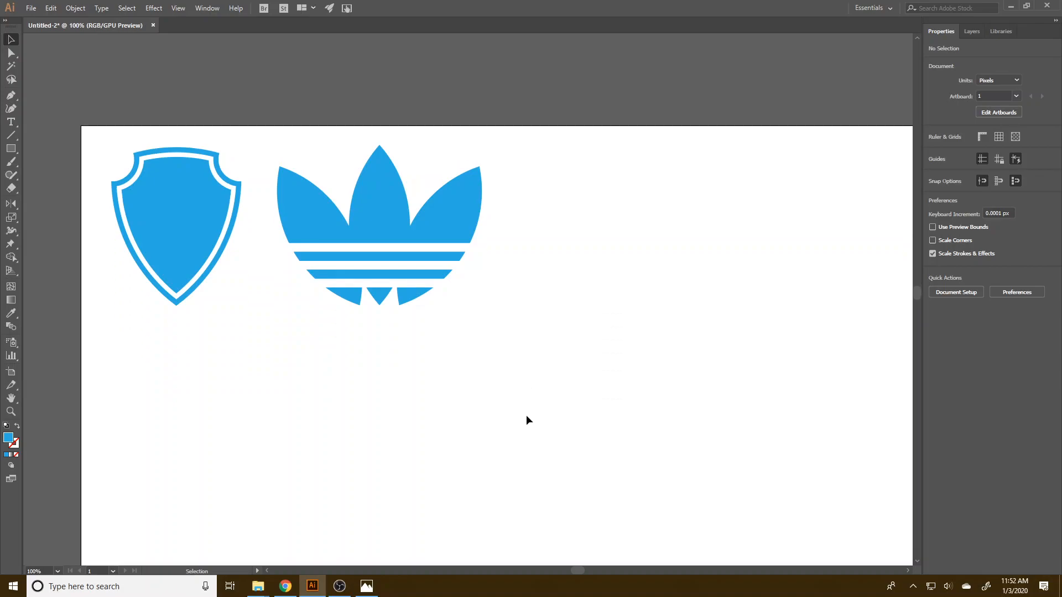
scroll(527, 416, down, 3)
scroll(526, 416, up, 3)
scroll(526, 416, down, 3)
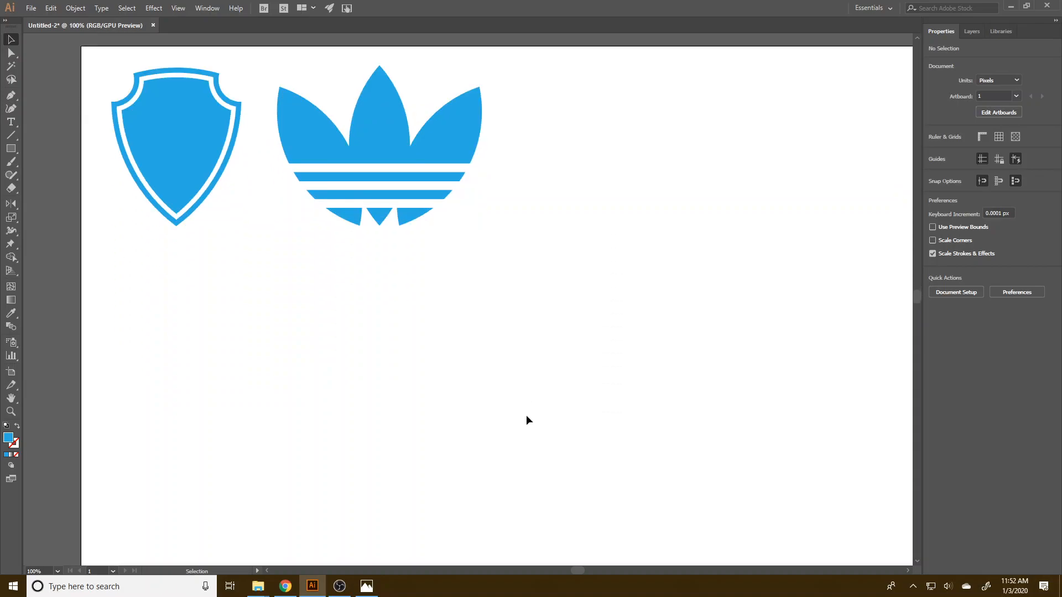
scroll(526, 420, down, 3)
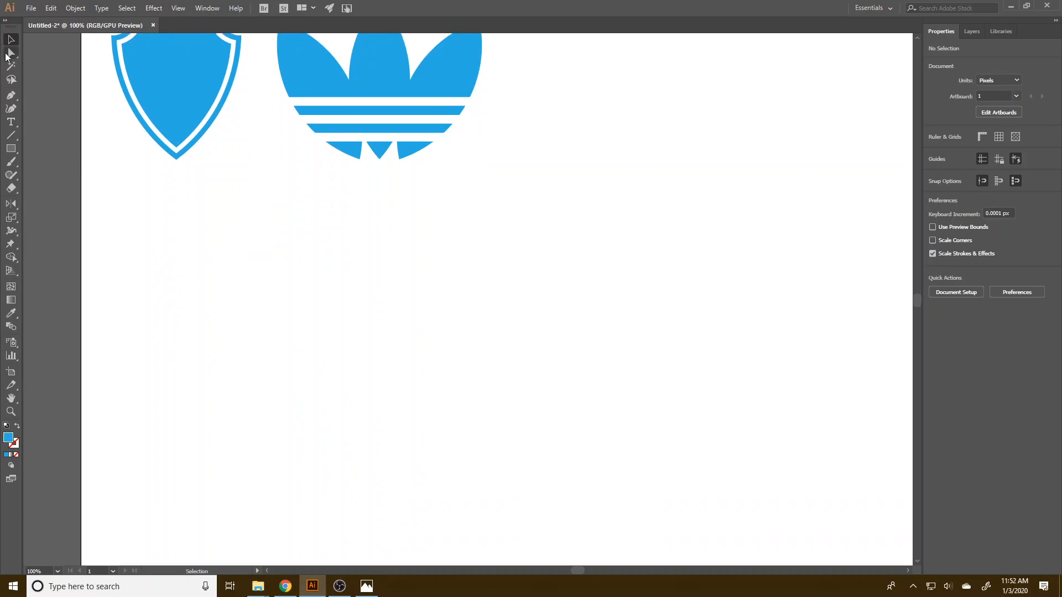
drag(8, 153, 77, 174)
drag(306, 272, 473, 439)
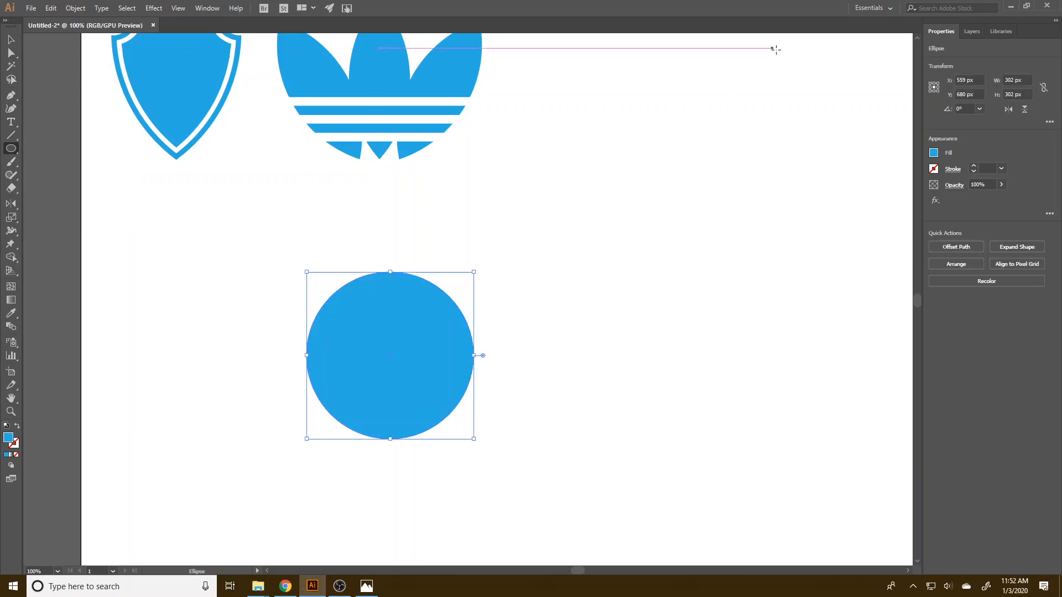
Fill the front copy of the circle with red and shrink it about its centre to about 254 px across.
click(933, 153)
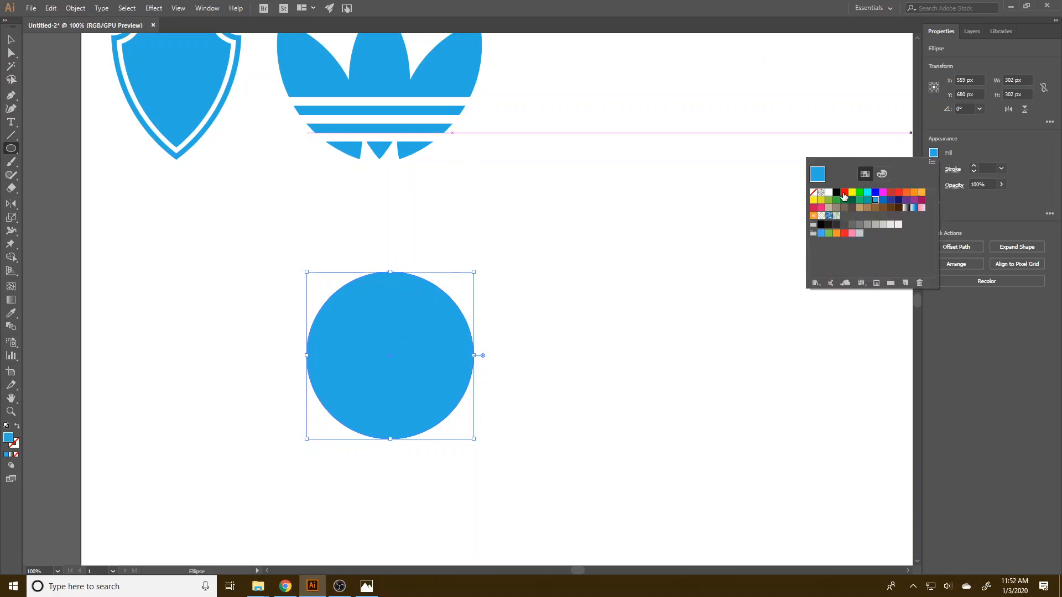
click(844, 193)
click(10, 39)
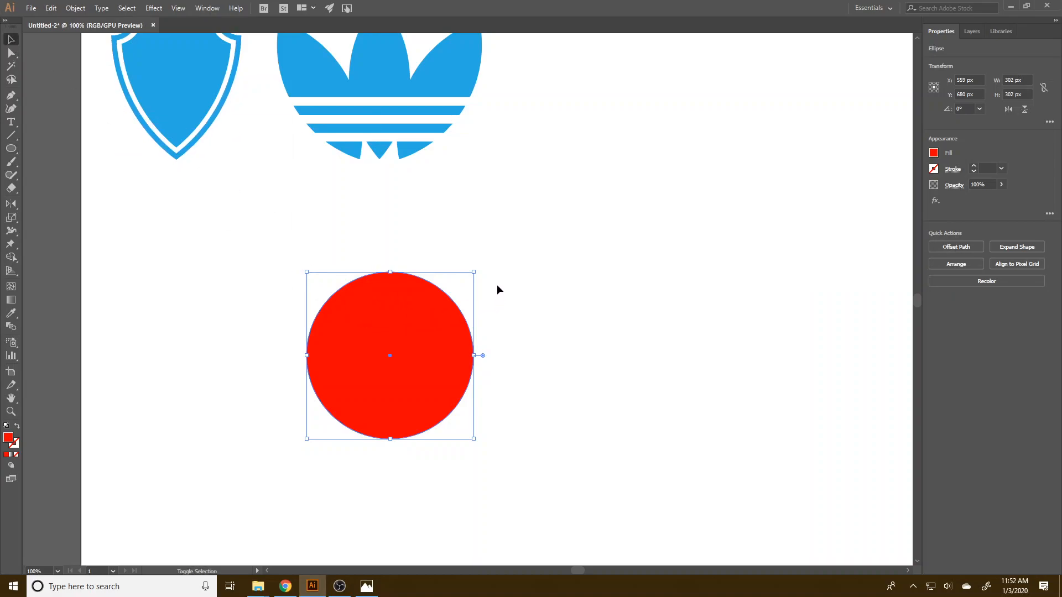
drag(473, 271, 460, 285)
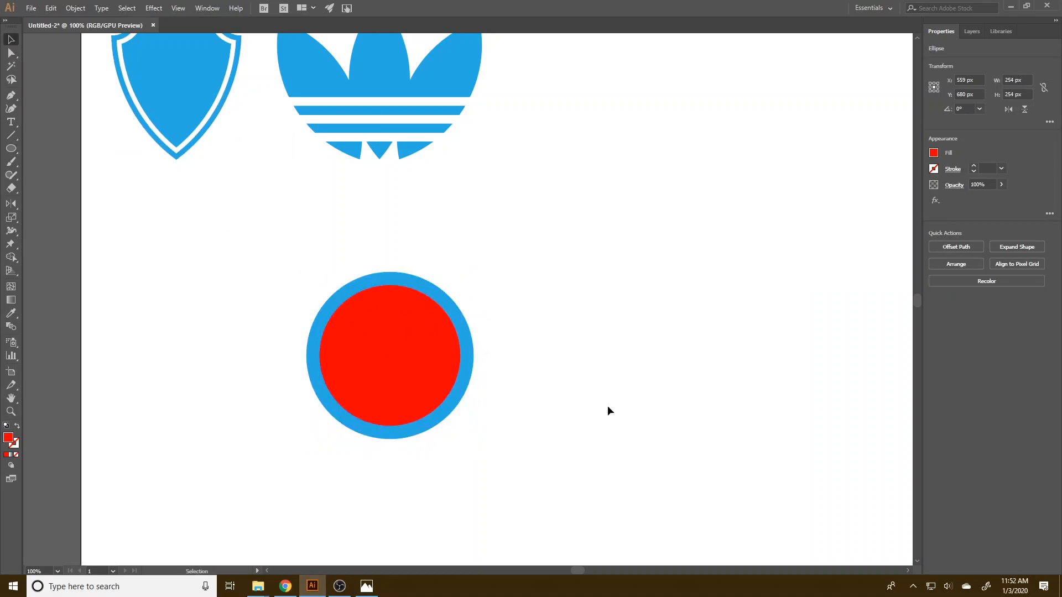
click(601, 420)
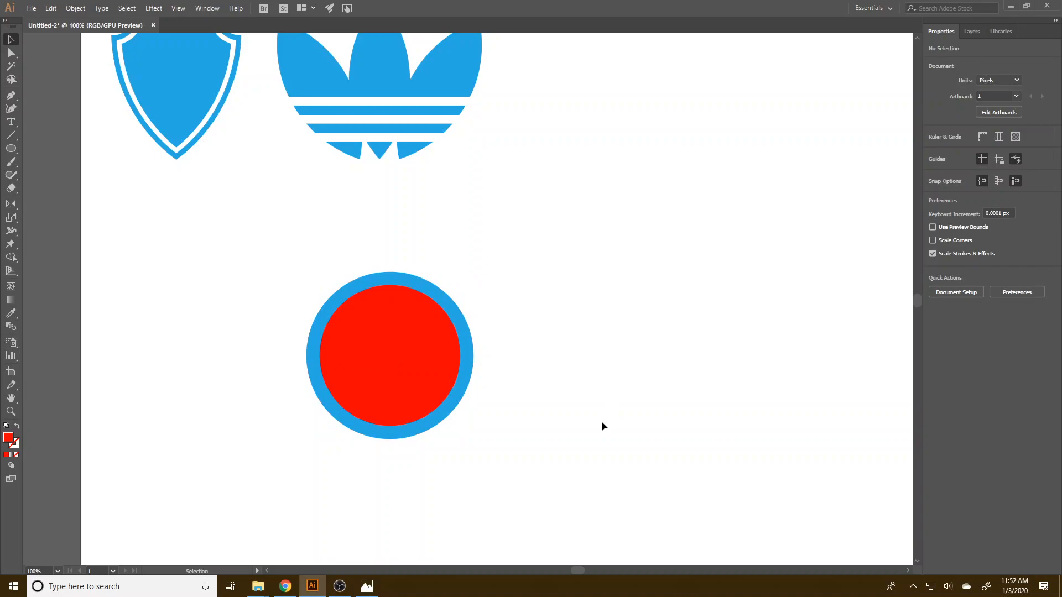
Change the inner circle's fill to orange.
click(423, 331)
click(934, 153)
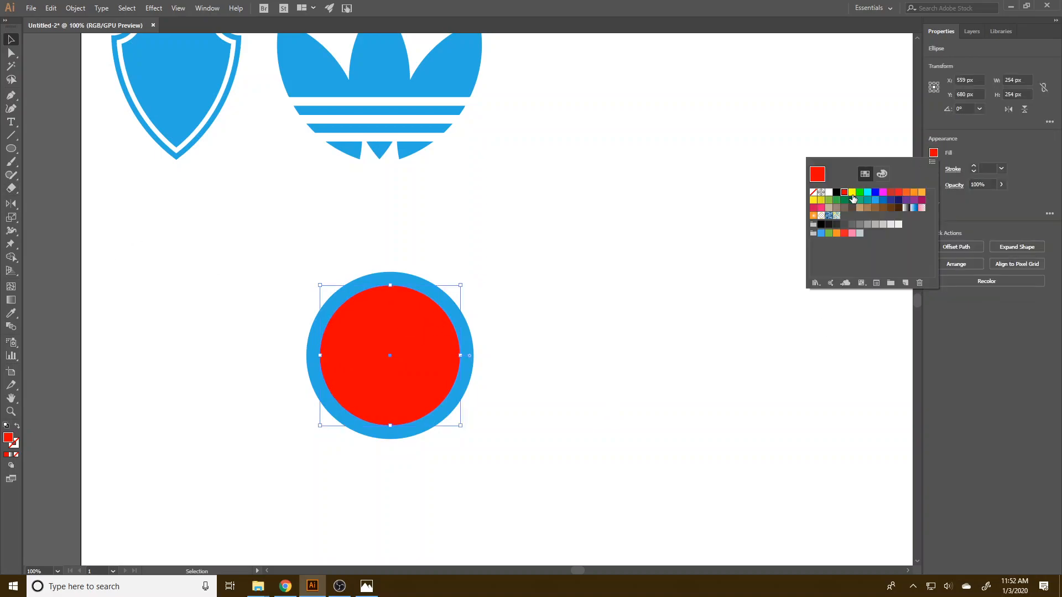
click(921, 192)
click(582, 368)
click(384, 284)
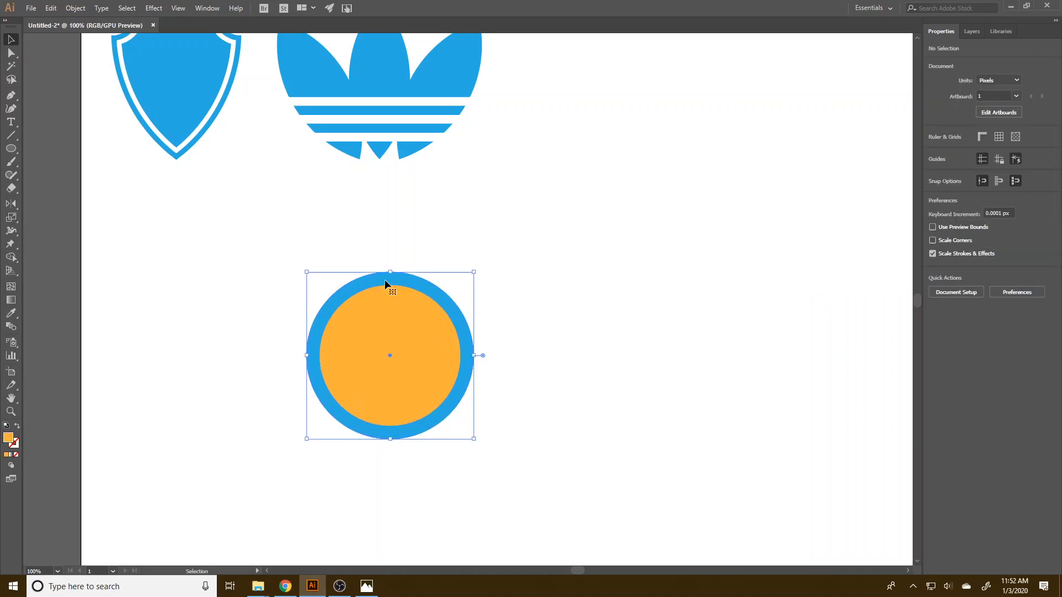
drag(11, 151, 56, 151)
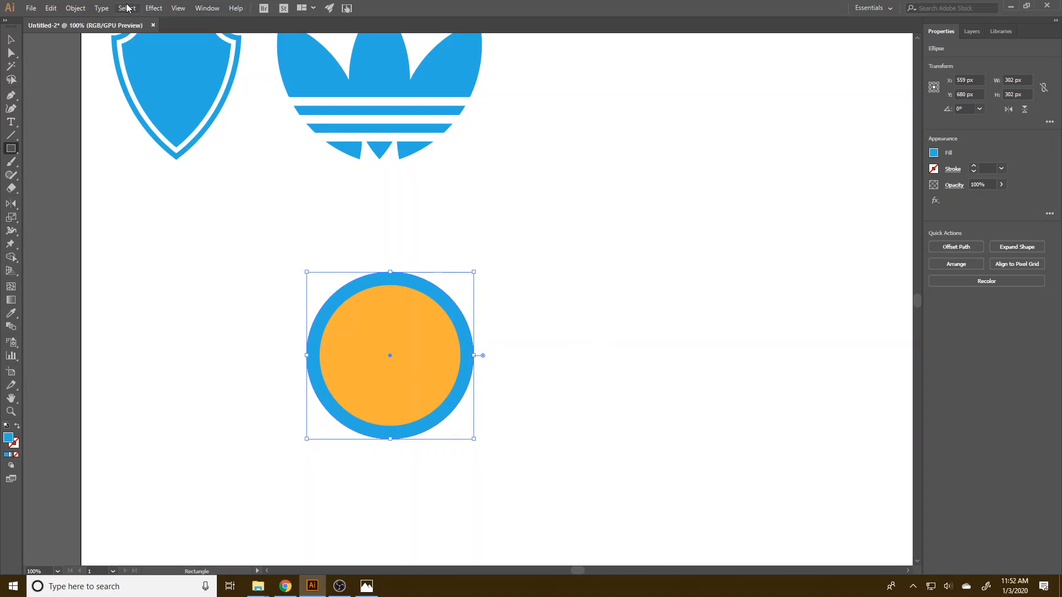
click(173, 5)
click(173, 11)
mouse_move(634, 441)
mouse_down()
mouse_move(580, 370)
mouse_move(474, 294)
mouse_move(390, 271)
mouse_up()
key(v)
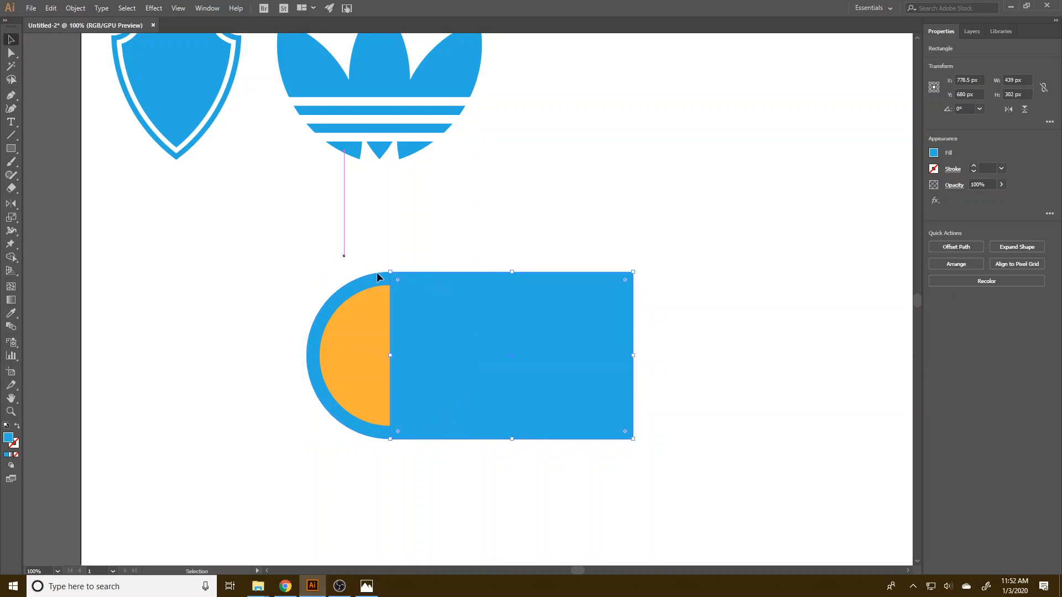
drag(542, 372, 669, 372)
click(463, 346)
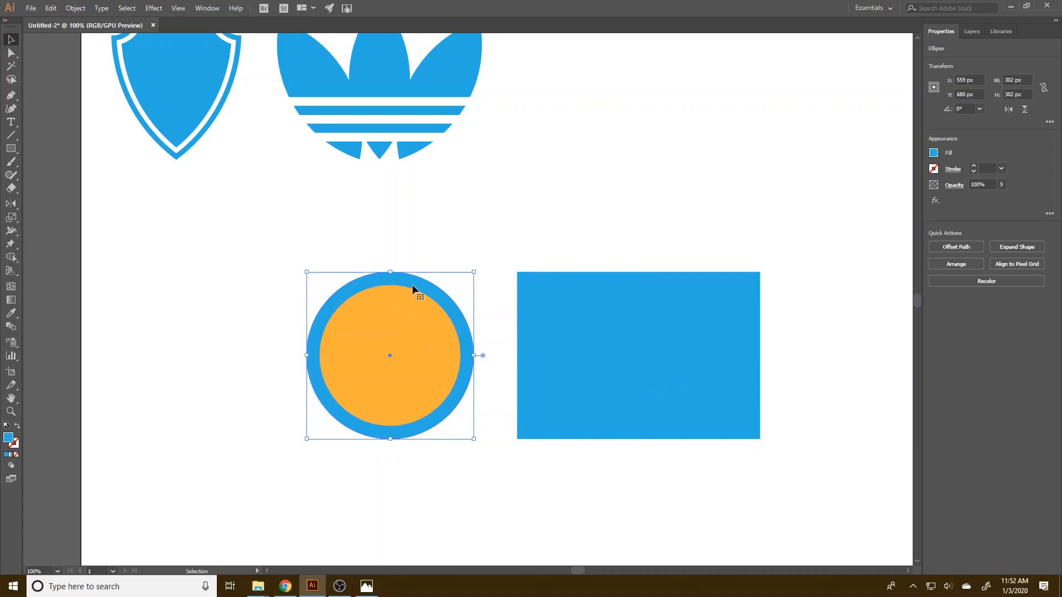
click(648, 323)
key(Delete)
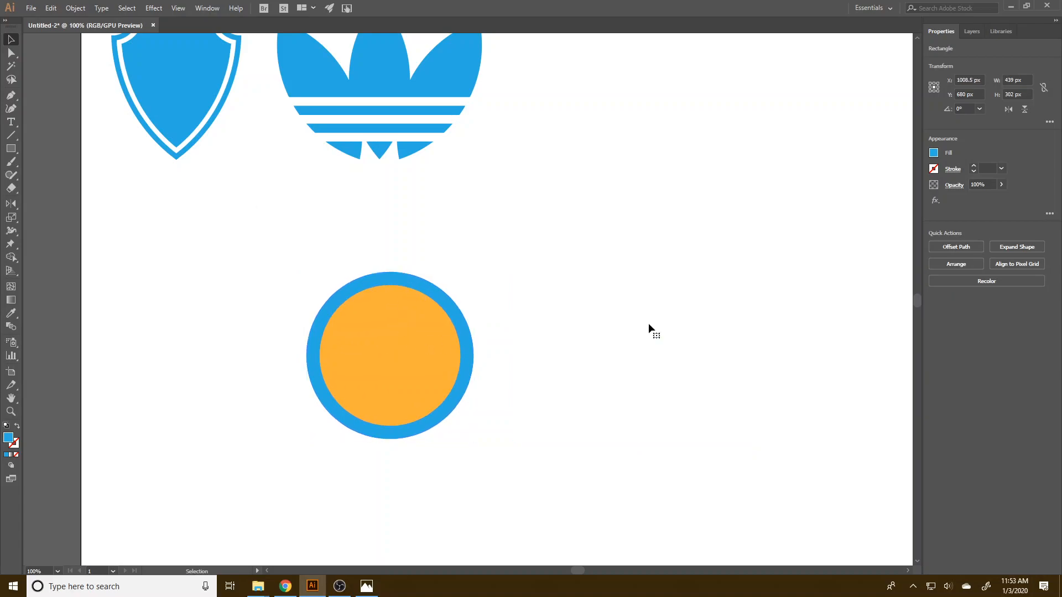
Create a blue 600 × 302 px rectangle and place it level with the circles, its short edge on their vertical centre line.
click(460, 320)
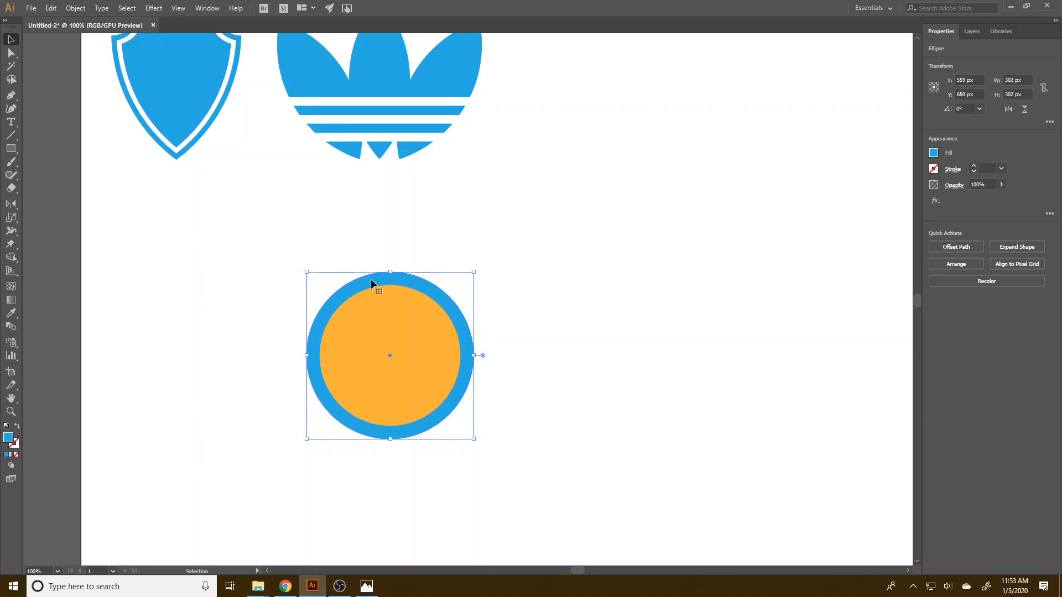
click(15, 153)
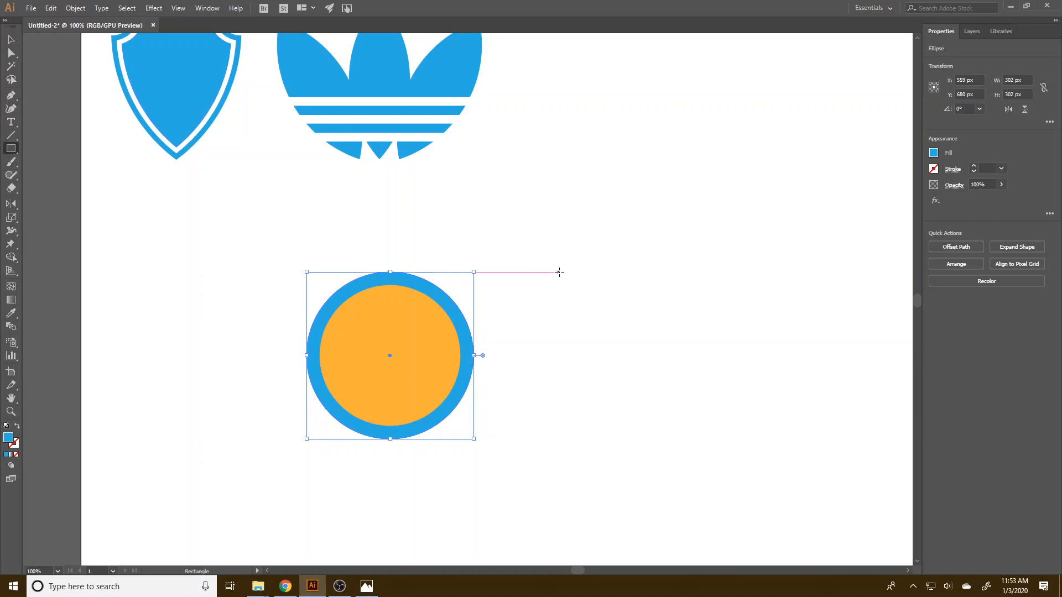
click(111, 132)
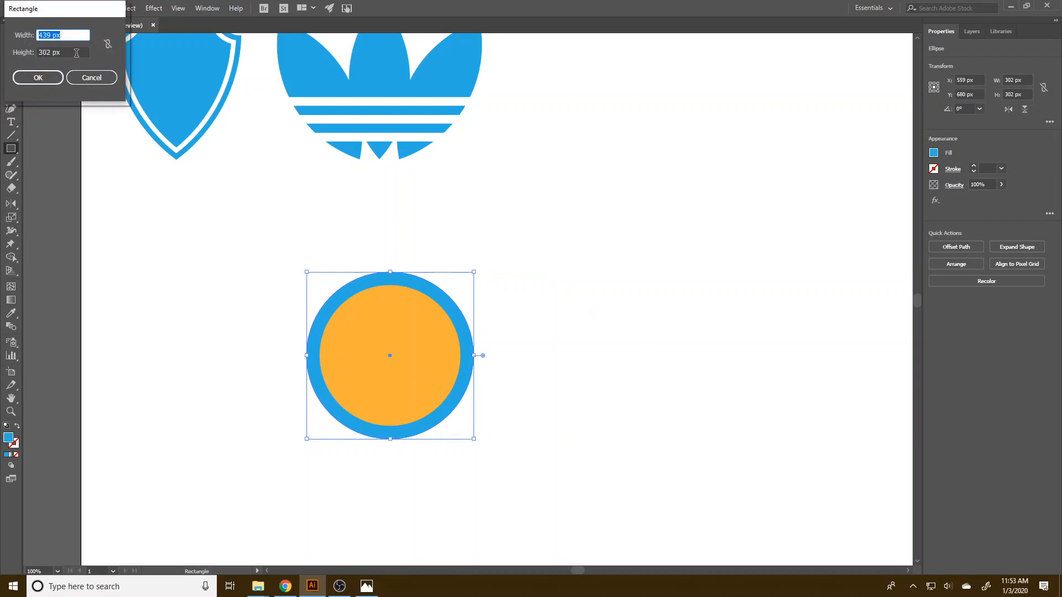
key(Tab)
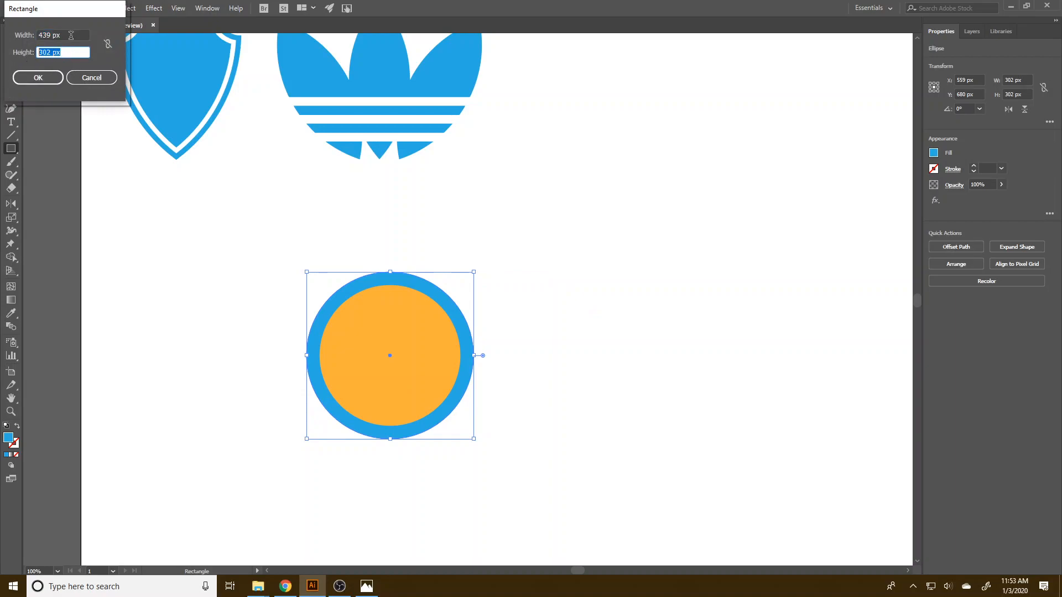
key(shift+Tab)
text(6)
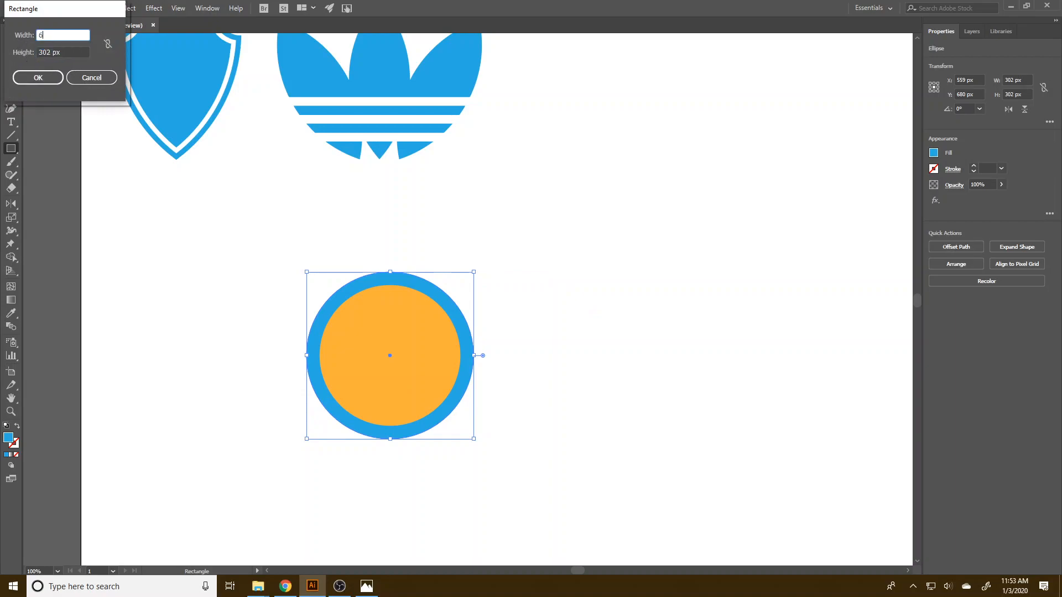
text(00)
click(37, 77)
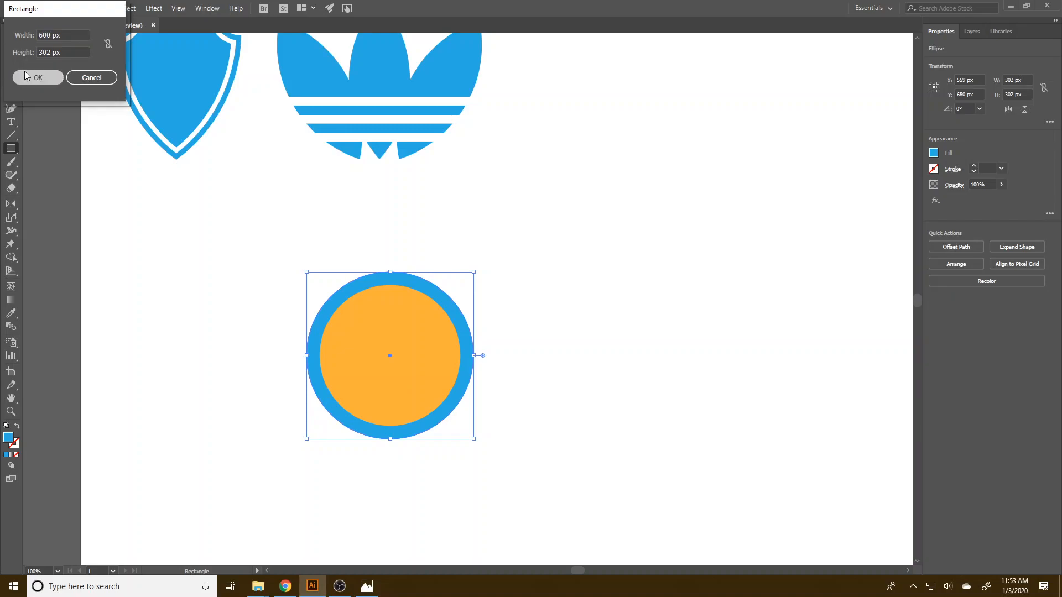
key(v)
drag(651, 389, 479, 359)
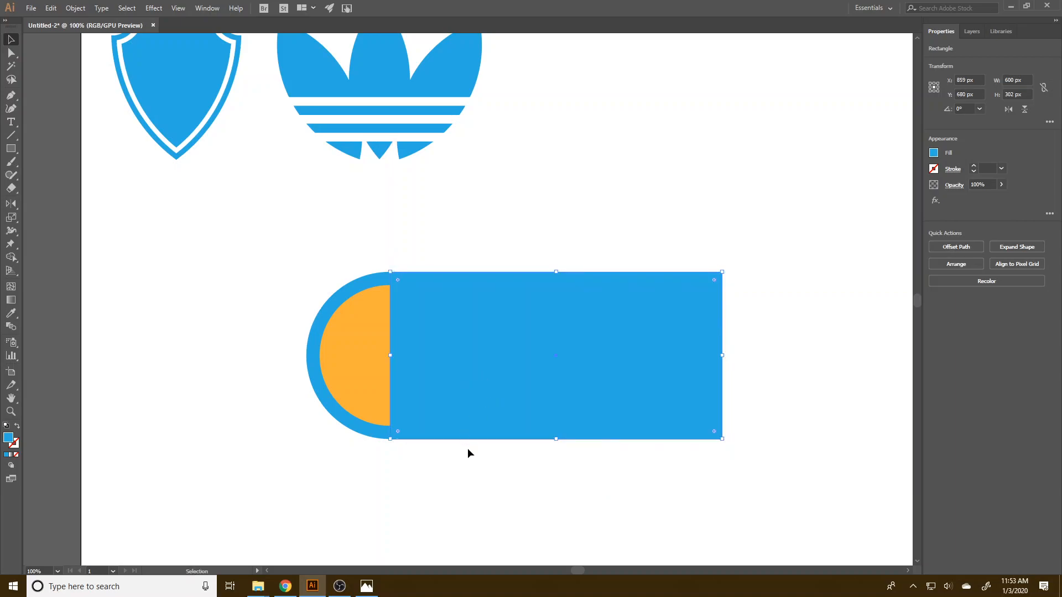
click(467, 453)
click(375, 437)
click(577, 419)
click(565, 481)
click(420, 295)
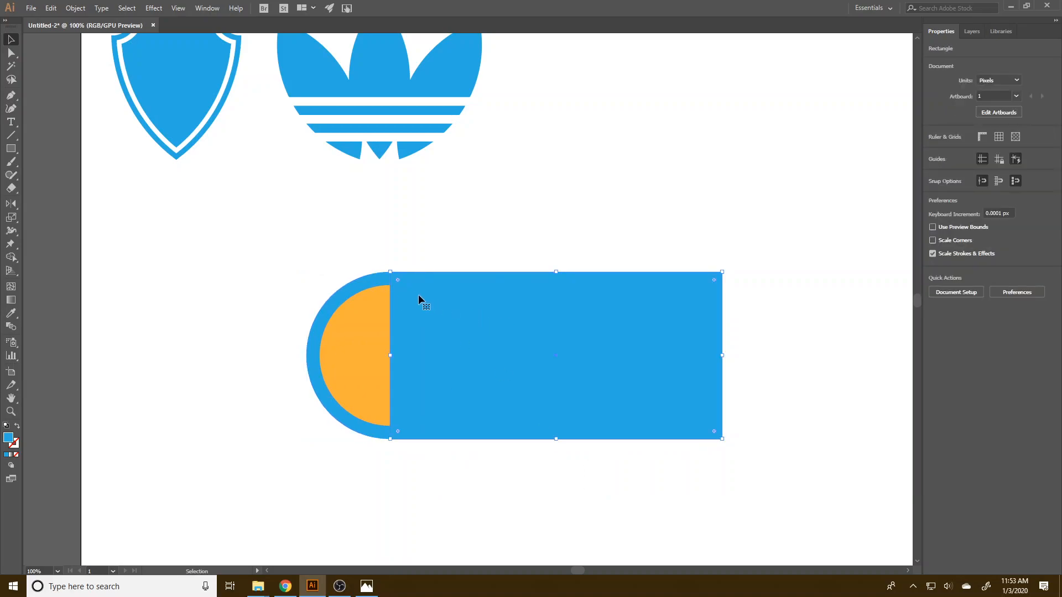
shift+click(375, 290)
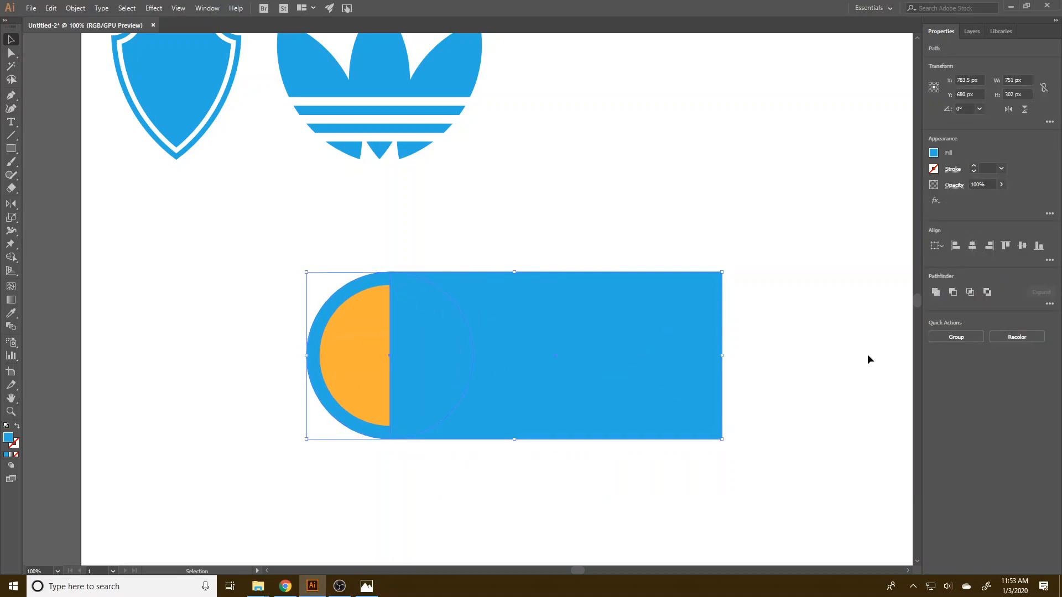
click(639, 537)
Send the rectangle behind both circles.
click(618, 398)
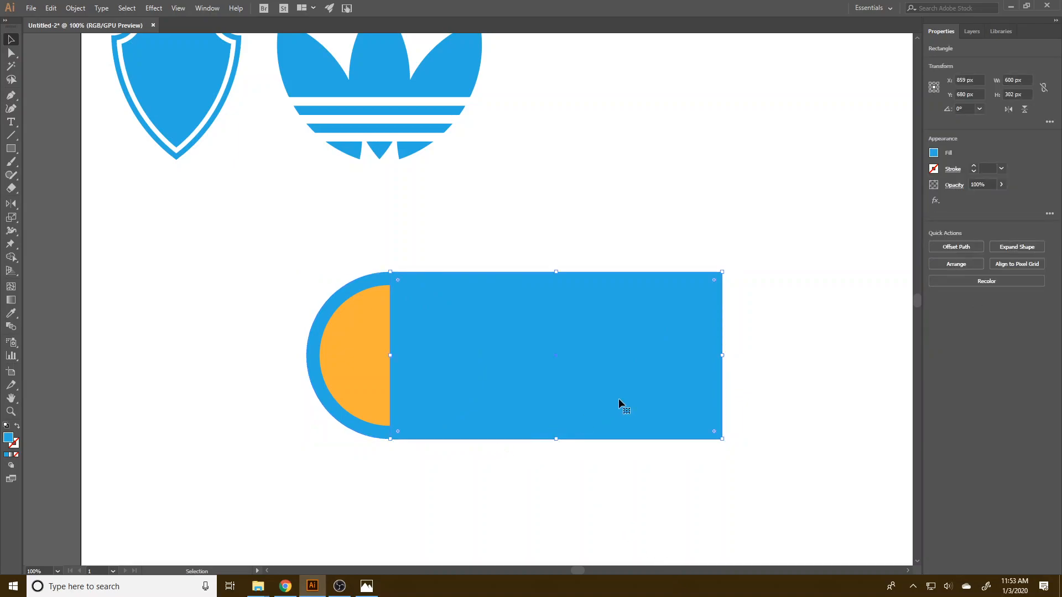
right_click(618, 398)
mouse_move(664, 342)
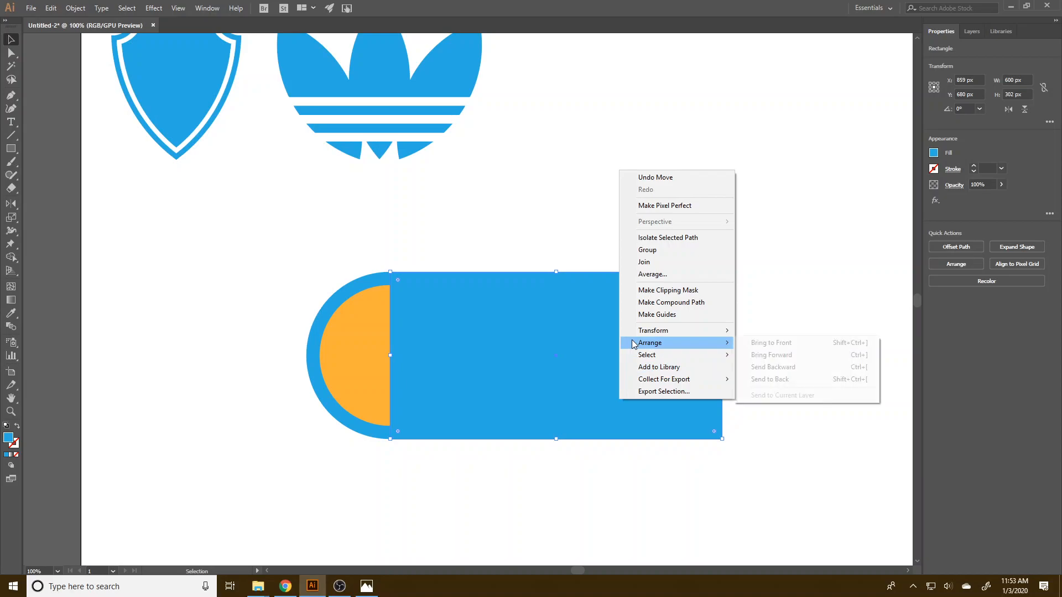
click(801, 372)
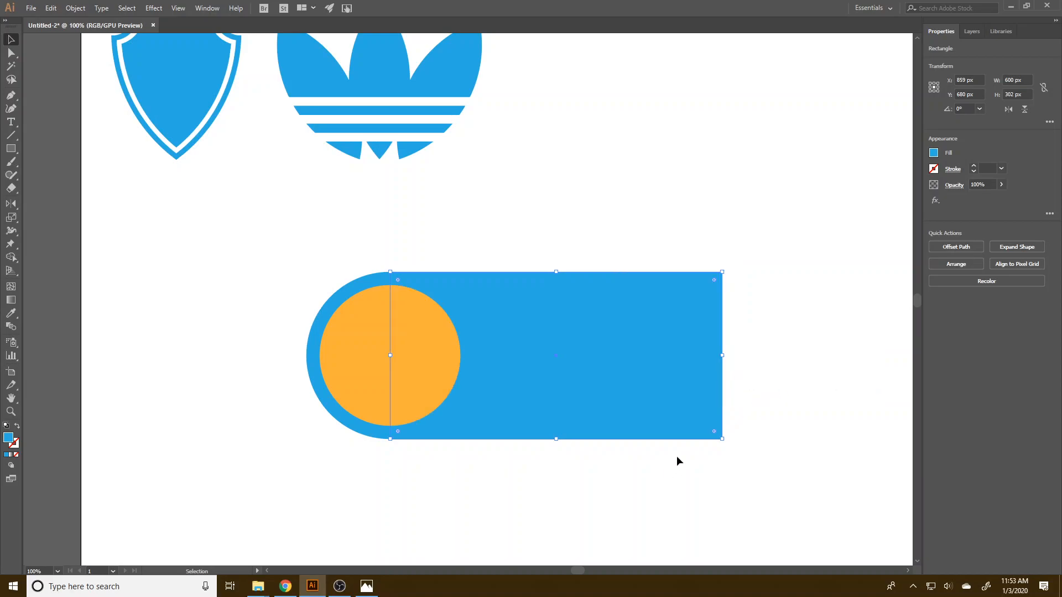
Fill the rectangle with a darker blue than the outer circle.
click(752, 418)
click(670, 354)
click(934, 153)
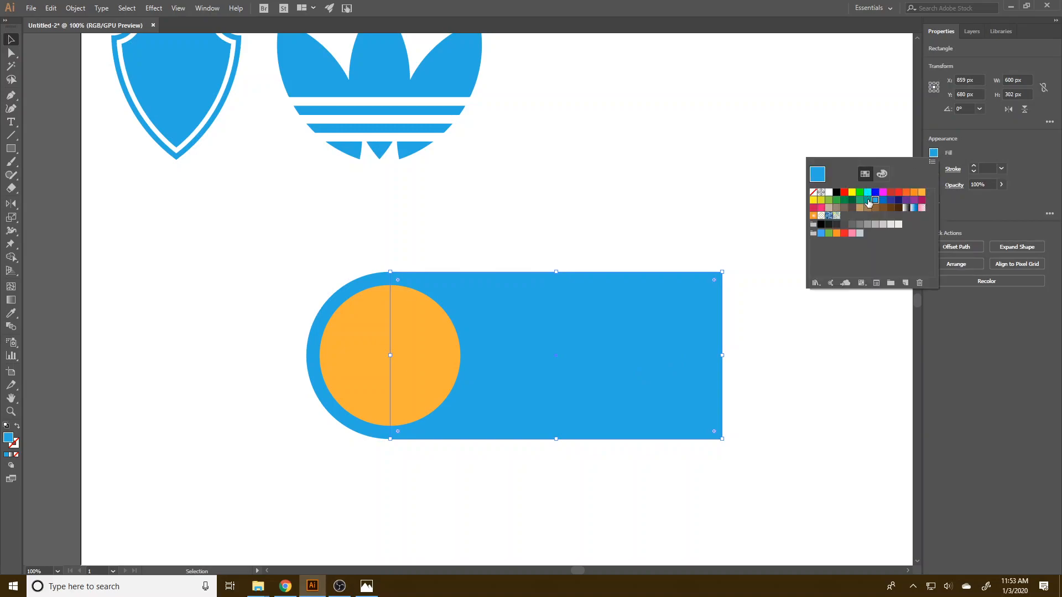
click(883, 200)
click(791, 430)
click(791, 431)
Draw a thin strip about 613 × 34 px along the dark blue rectangle's upper edge, extending past its far end.
click(623, 363)
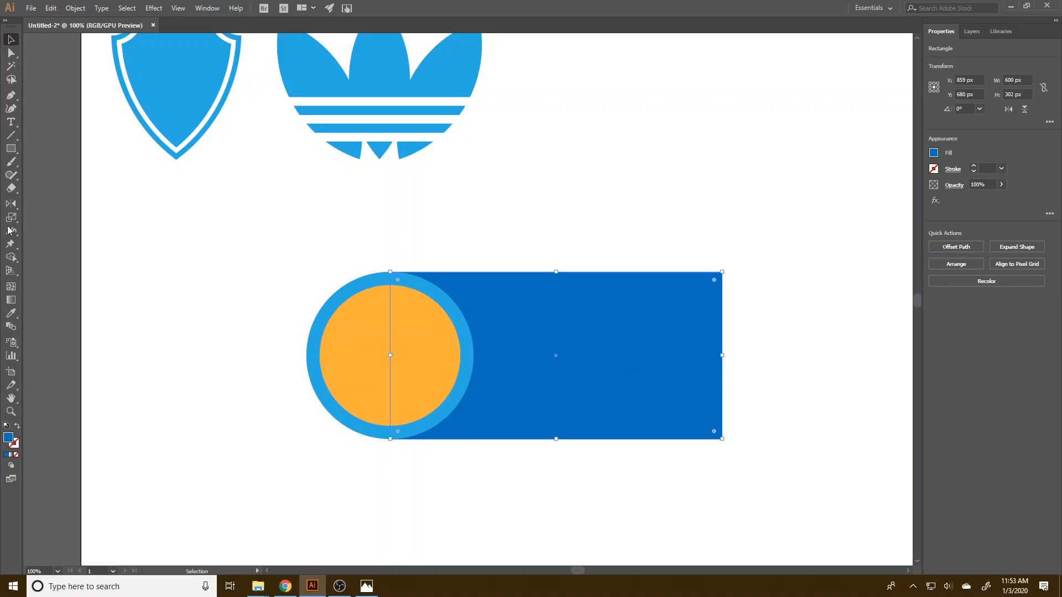
click(10, 148)
drag(800, 291, 458, 271)
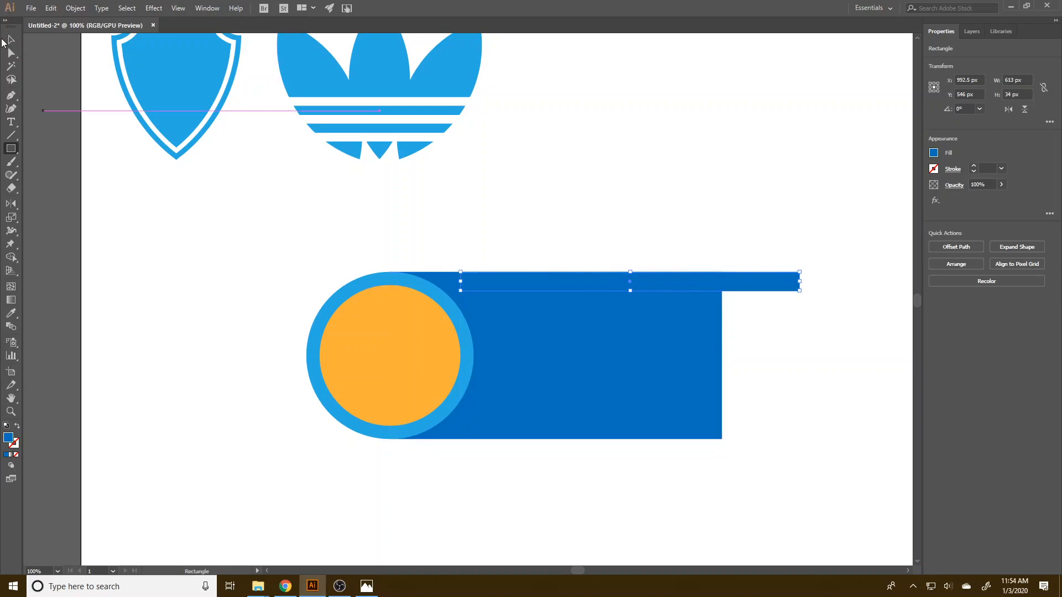
click(5, 41)
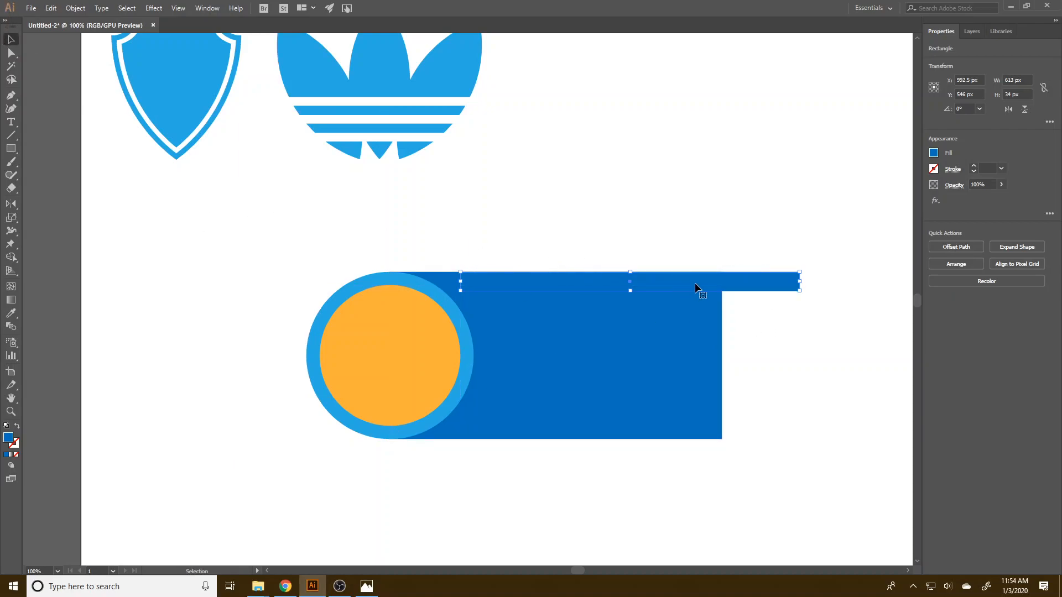
Duplicate the thin strip directly below itself and fill both strips with red.
drag(695, 284, 699, 302)
shift+click(791, 283)
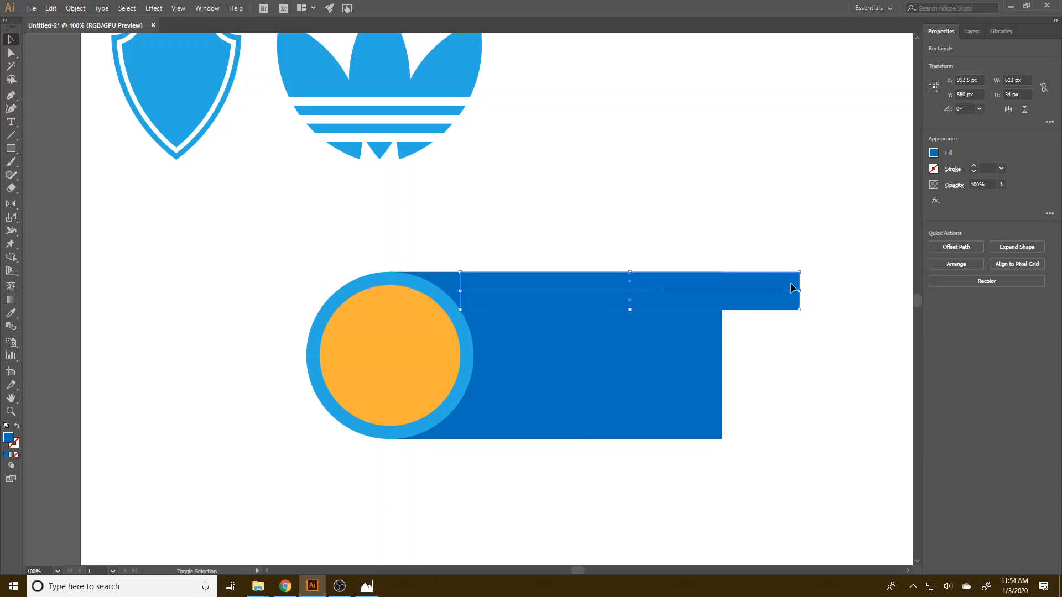
click(934, 153)
click(845, 195)
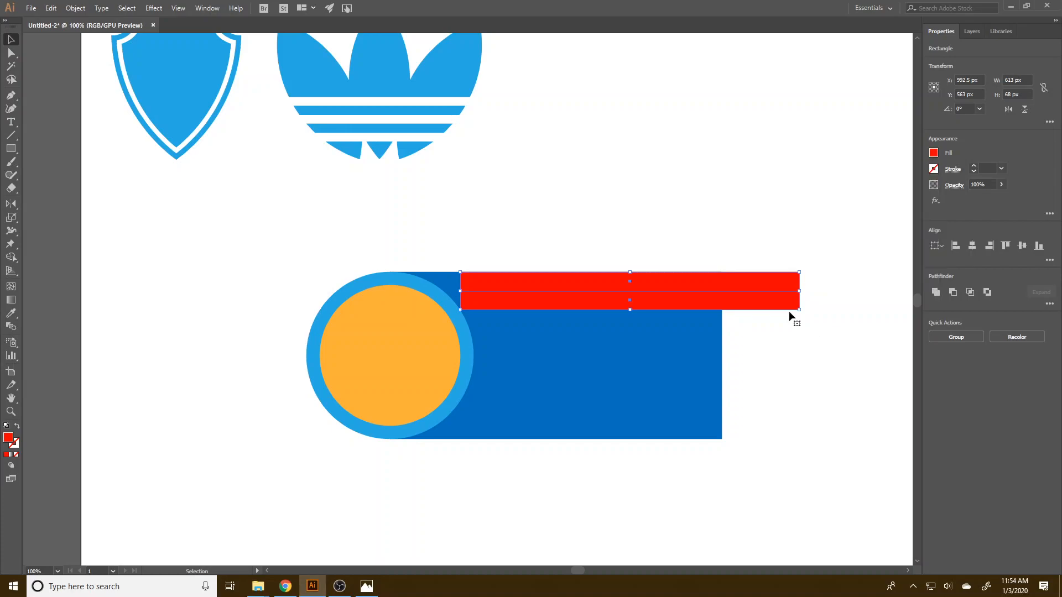
Duplicate the lower red strip downward repeatedly to stack touching strips over the dark blue rectangle's height.
drag(762, 313, 763, 331)
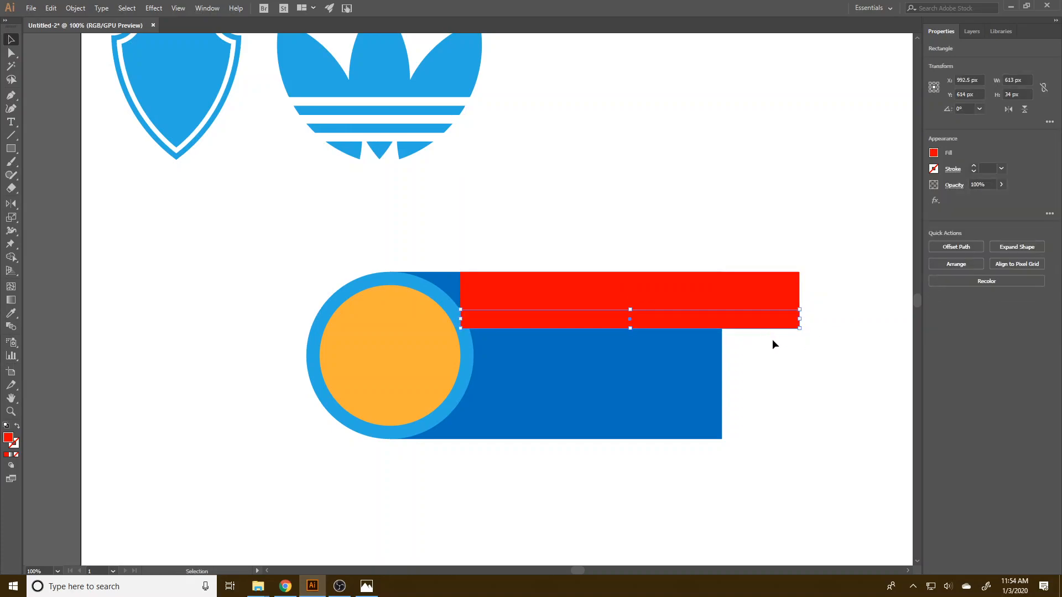
key(ctrl+d)
key(ctrl+d)
key(ctrl+d)
key(ctrl+d)
key(ctrl+d)
key(ctrl+d)
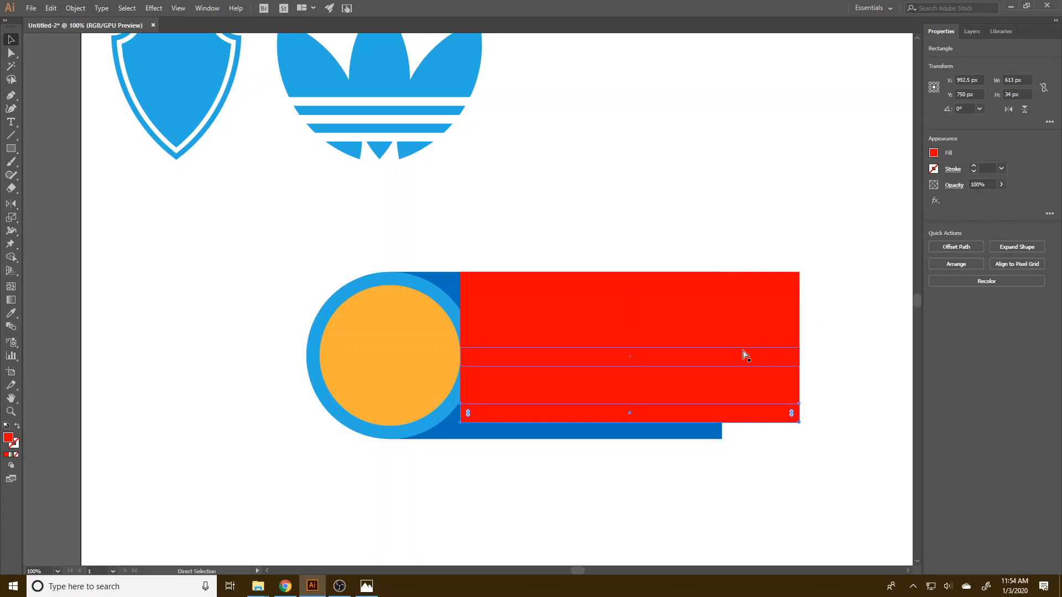
Count the stacked red strips from the lowest one up to the topmost one.
click(830, 507)
click(789, 430)
click(790, 408)
click(790, 390)
click(790, 366)
click(790, 343)
click(786, 319)
click(789, 302)
click(787, 282)
Select all the red strips and reduce their combined height to align with the dark blue rectangle's lower edge.
drag(835, 504, 775, 259)
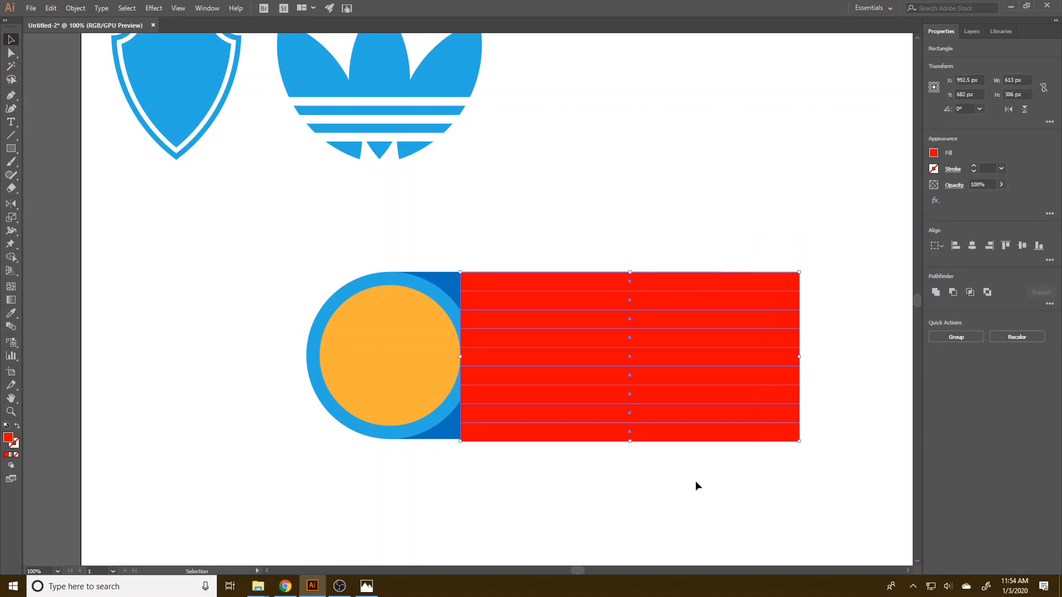
scroll(470, 459, up, 4)
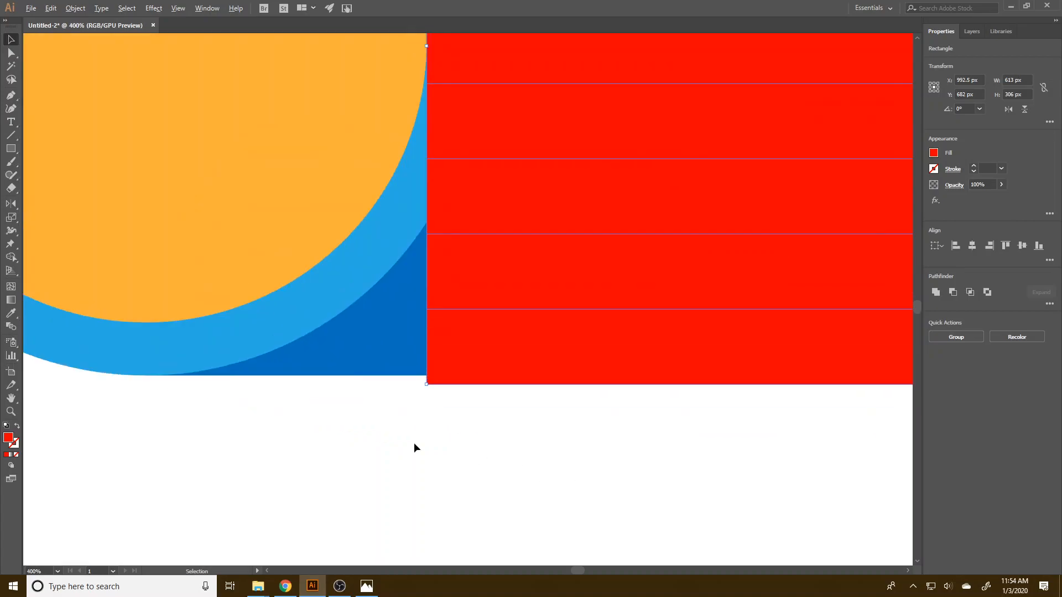
drag(703, 459, 518, 447)
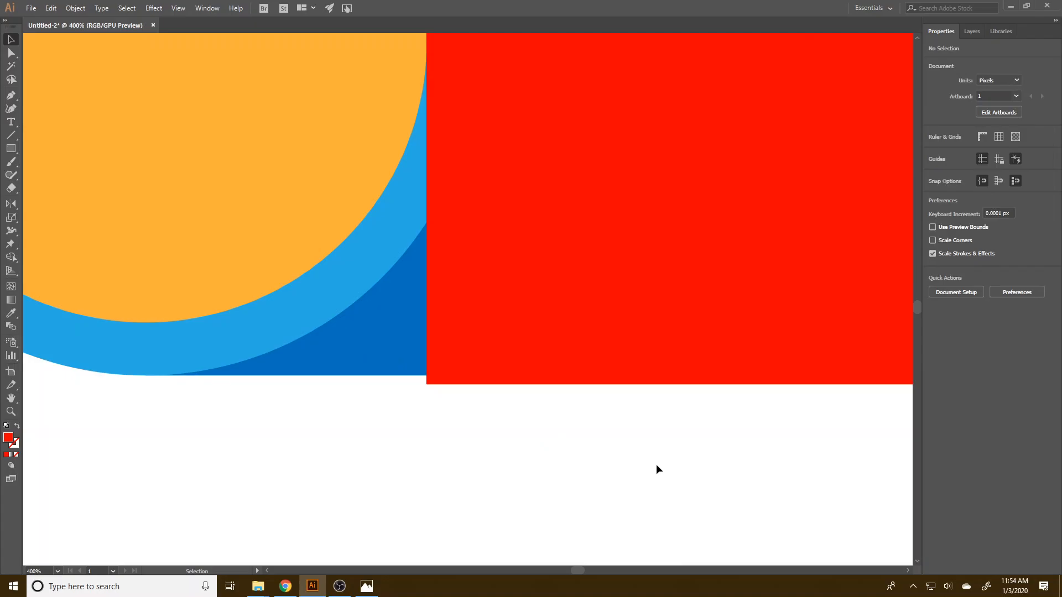
scroll(632, 463, down, 4)
drag(770, 488, 435, 463)
drag(627, 495, 577, 220)
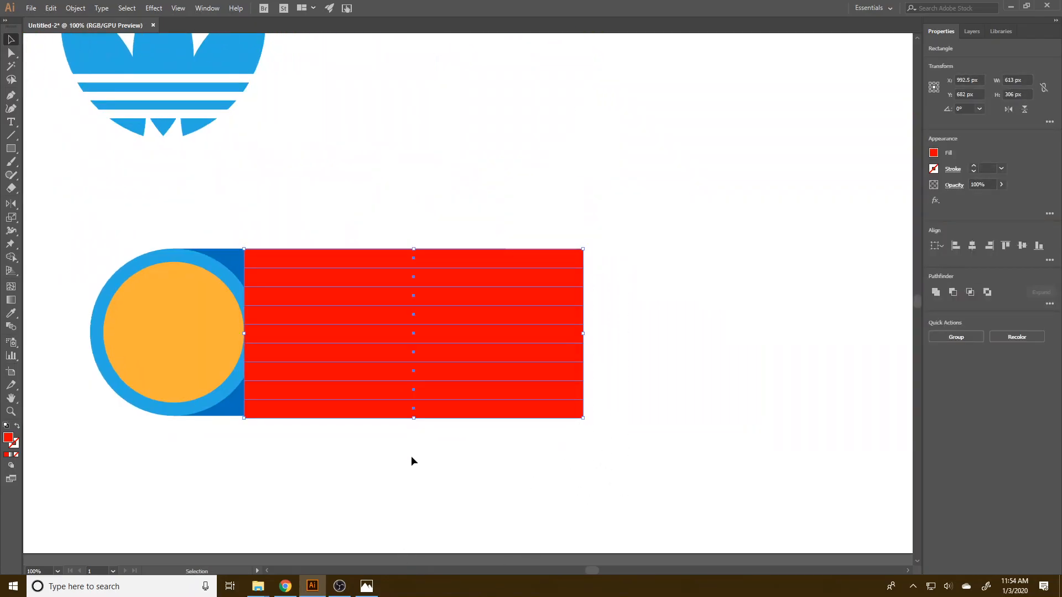
scroll(411, 456, up, 1)
key(super)
key(super)
scroll(400, 479, up, 2)
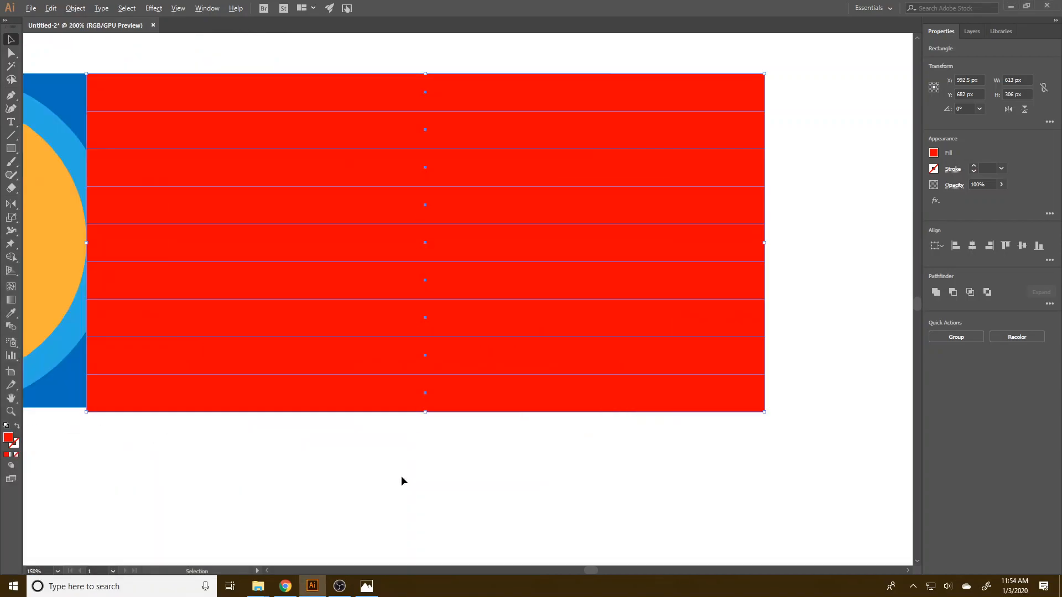
scroll(453, 440, left, 4)
drag(574, 422, 574, 417)
click(232, 422)
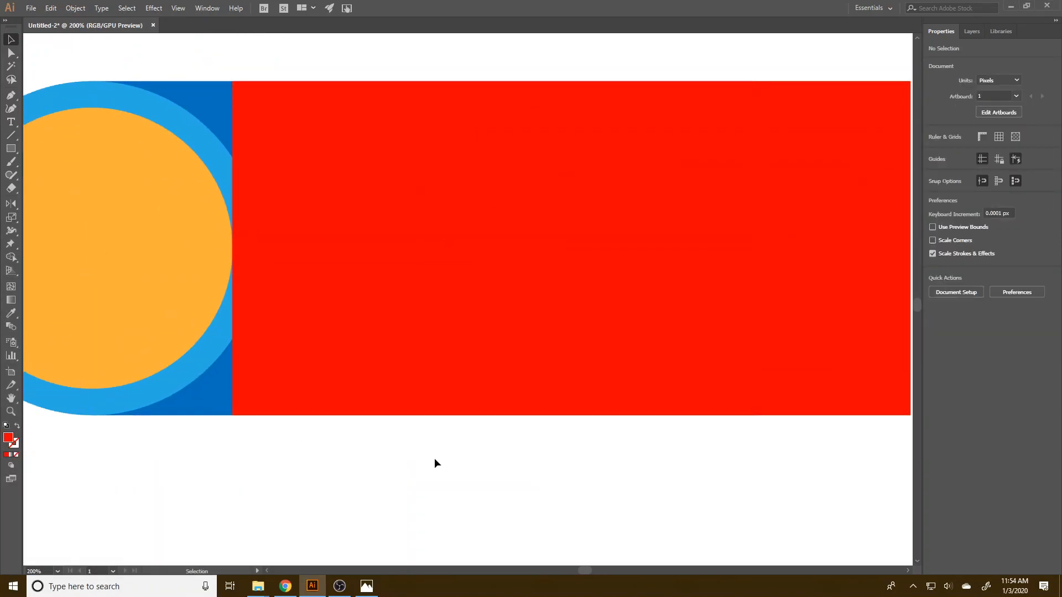
key(ctrl+0)
drag(619, 474, 558, 387)
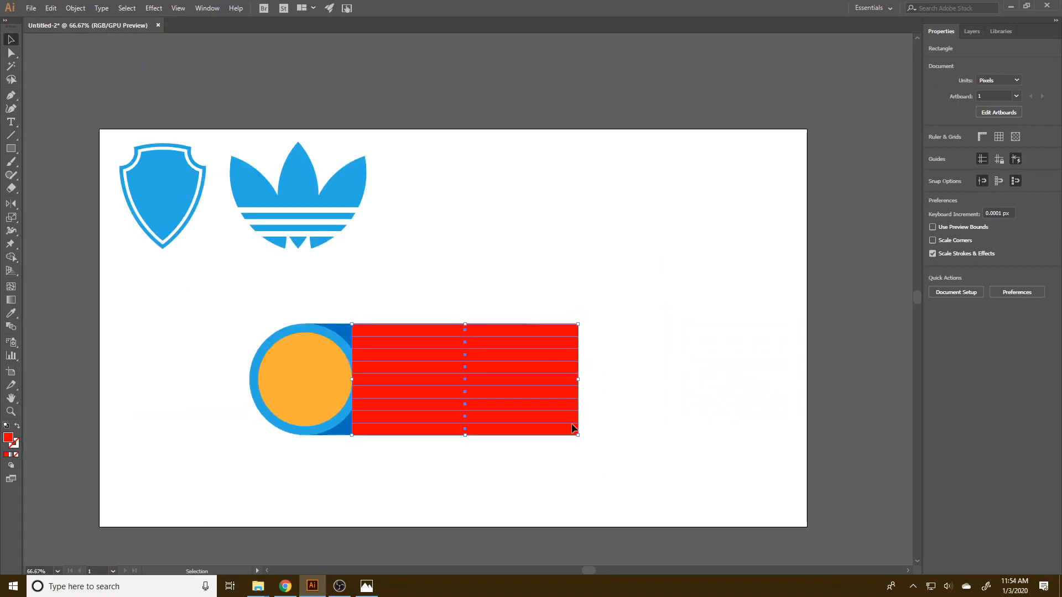
click(655, 483)
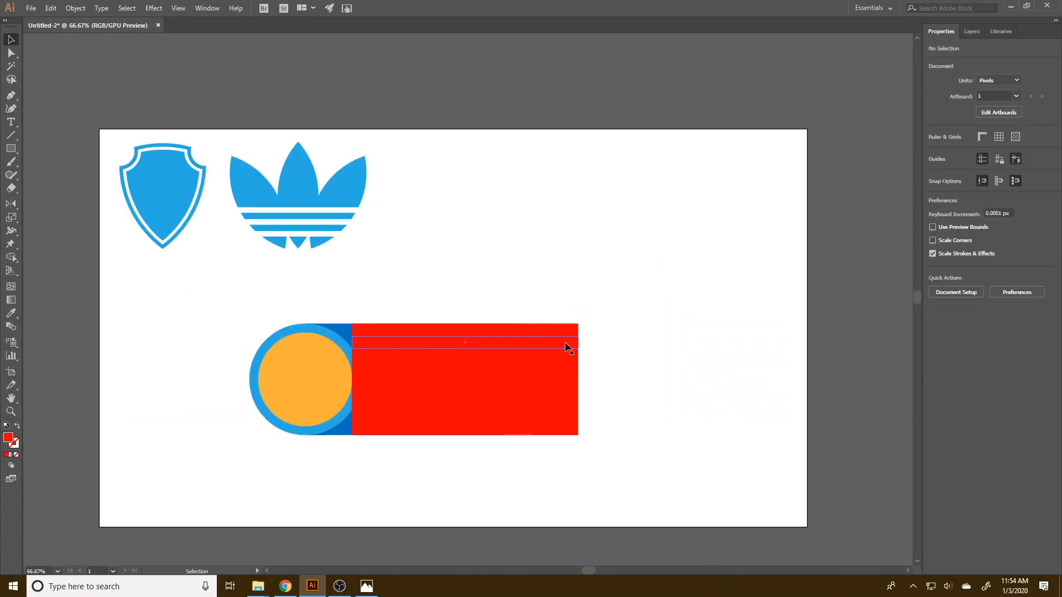
drag(614, 476, 605, 401)
Slide every red strip except the third from the top horizontally away from the circle by varying distances to stagger their ends.
key(space)
scroll(463, 391, up, 1)
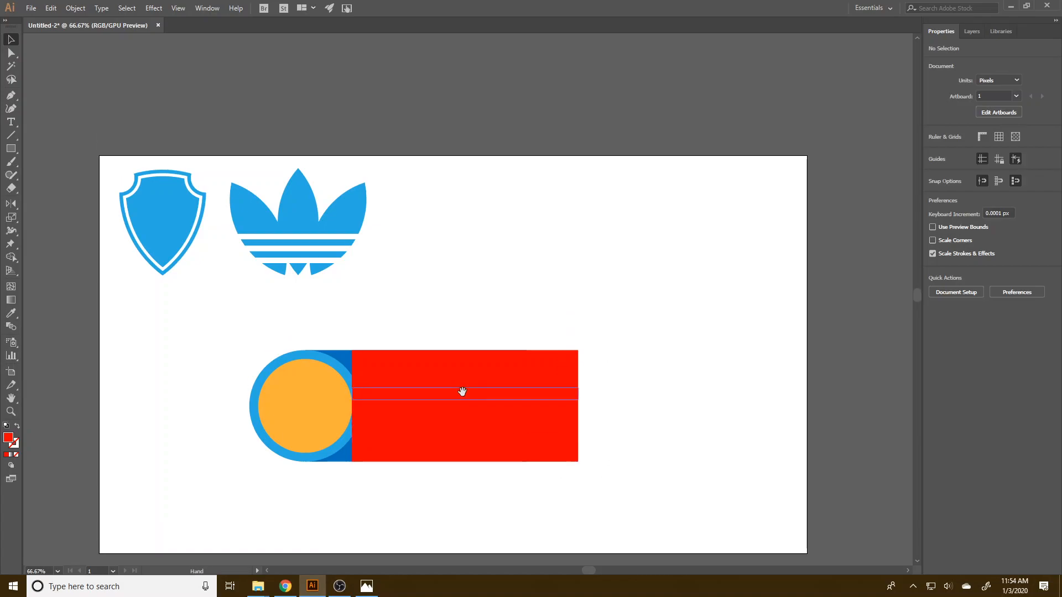
scroll(542, 496, up, 1)
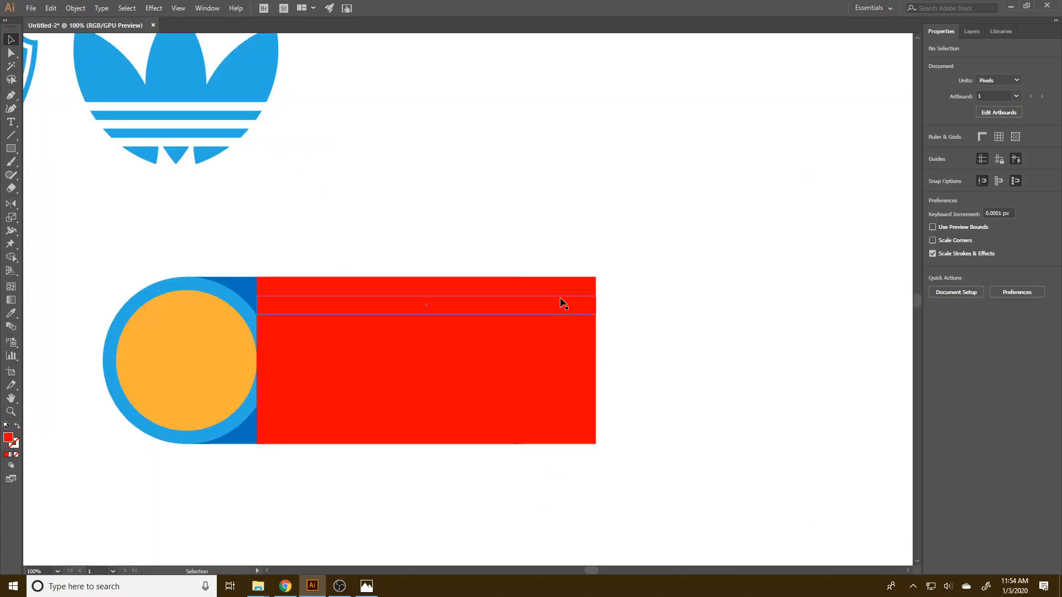
click(531, 303)
drag(558, 307, 595, 306)
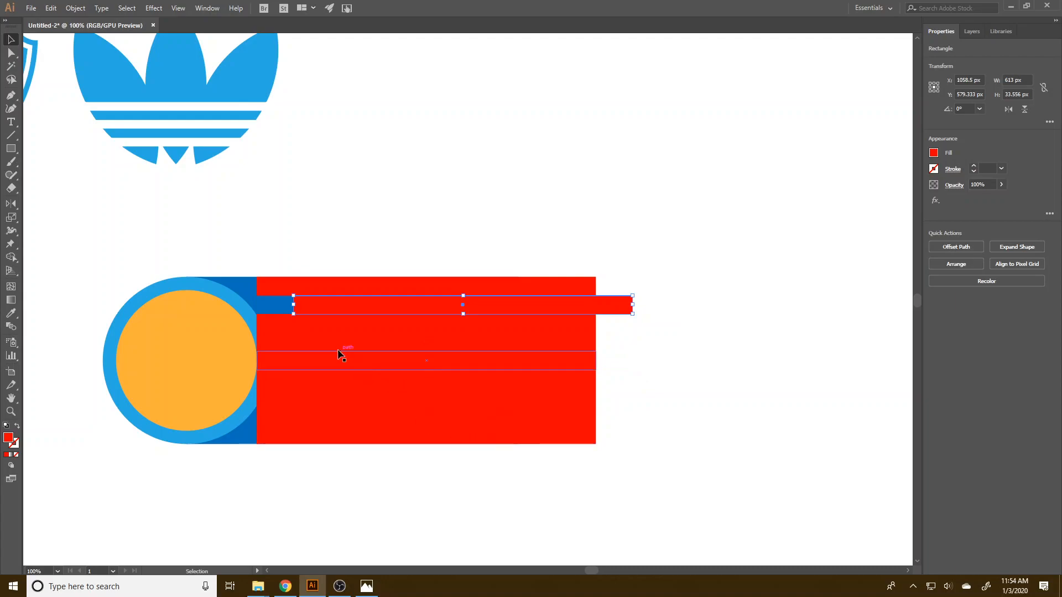
drag(324, 346, 505, 362)
drag(410, 378, 462, 379)
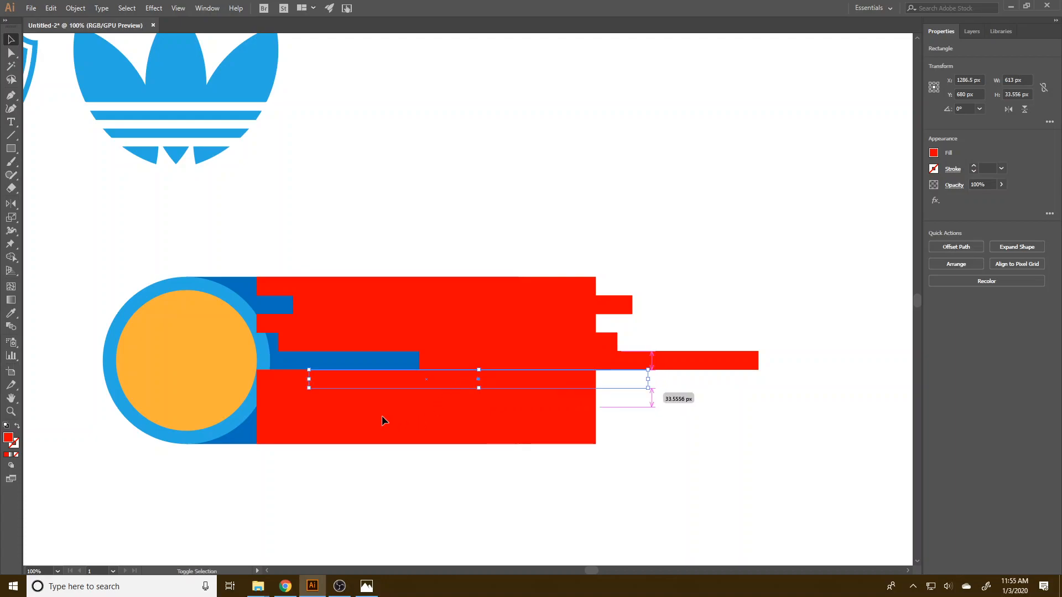
drag(355, 400, 460, 396)
drag(372, 424, 414, 419)
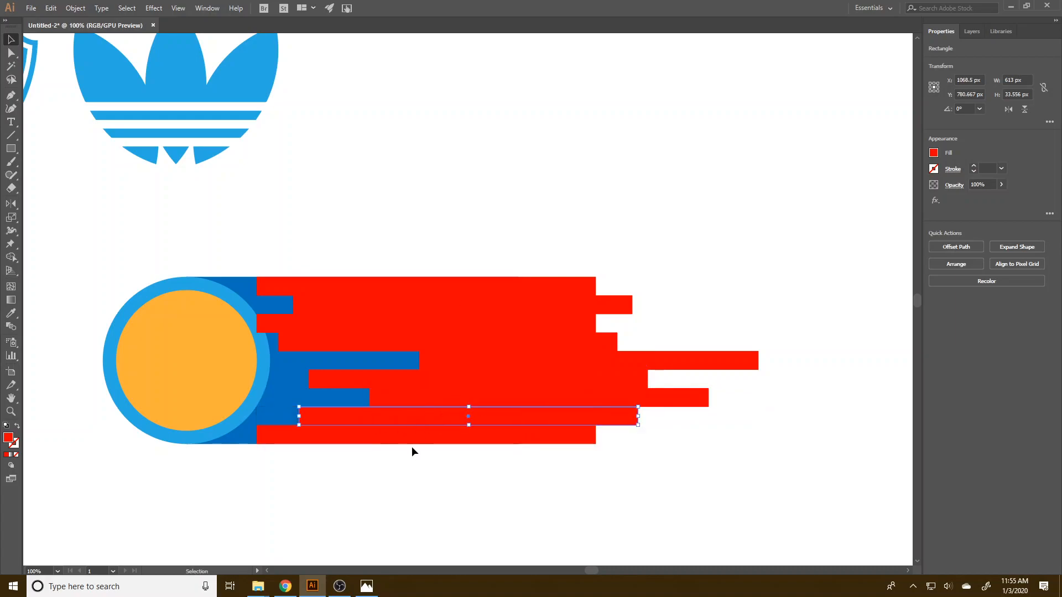
drag(480, 437, 642, 432)
click(498, 482)
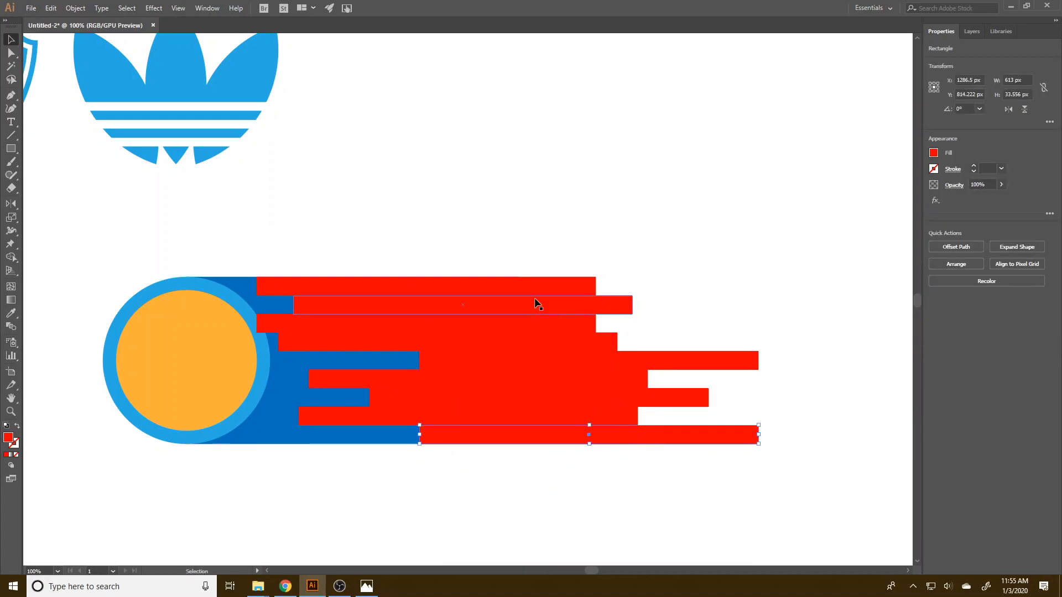
drag(534, 294, 559, 291)
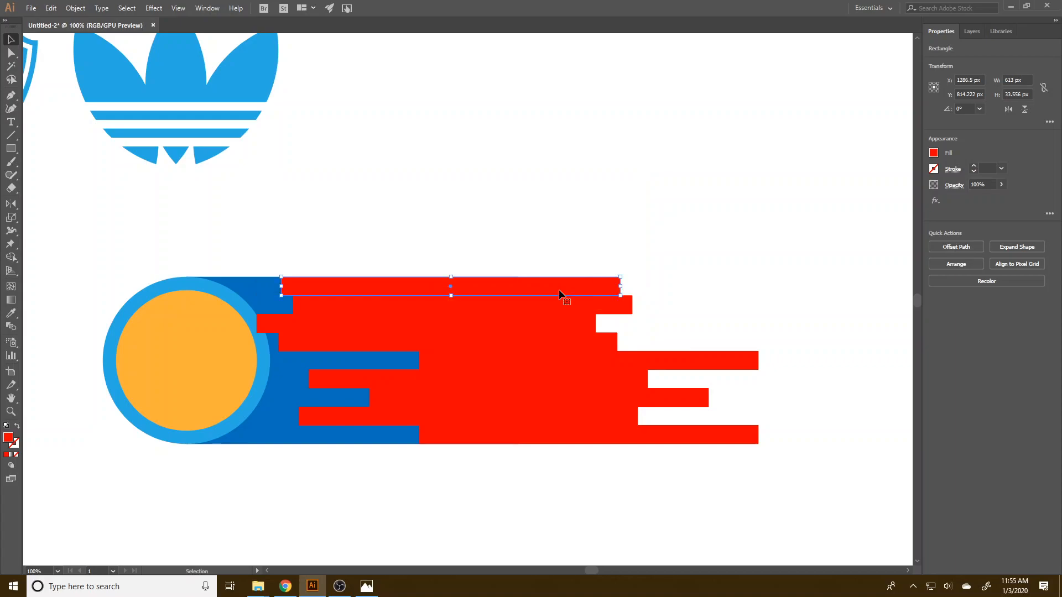
Unite the first, third, fifth, seventh and ninth red strips with the dark blue rectangle into one shape.
shift+click(637, 436)
click(636, 437)
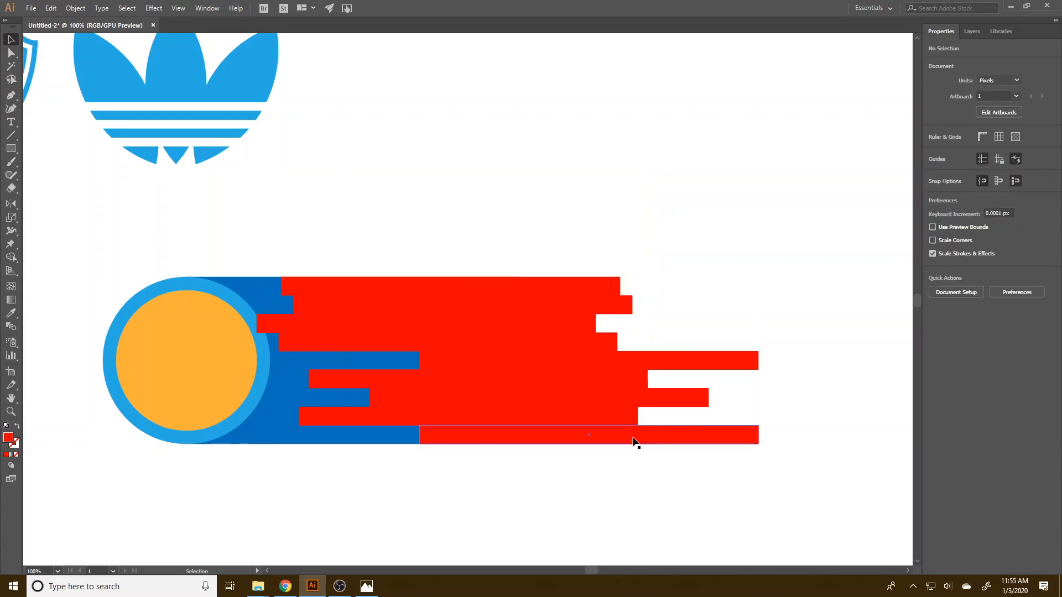
shift+click(668, 401)
shift+click(670, 362)
shift+click(578, 325)
shift+click(577, 288)
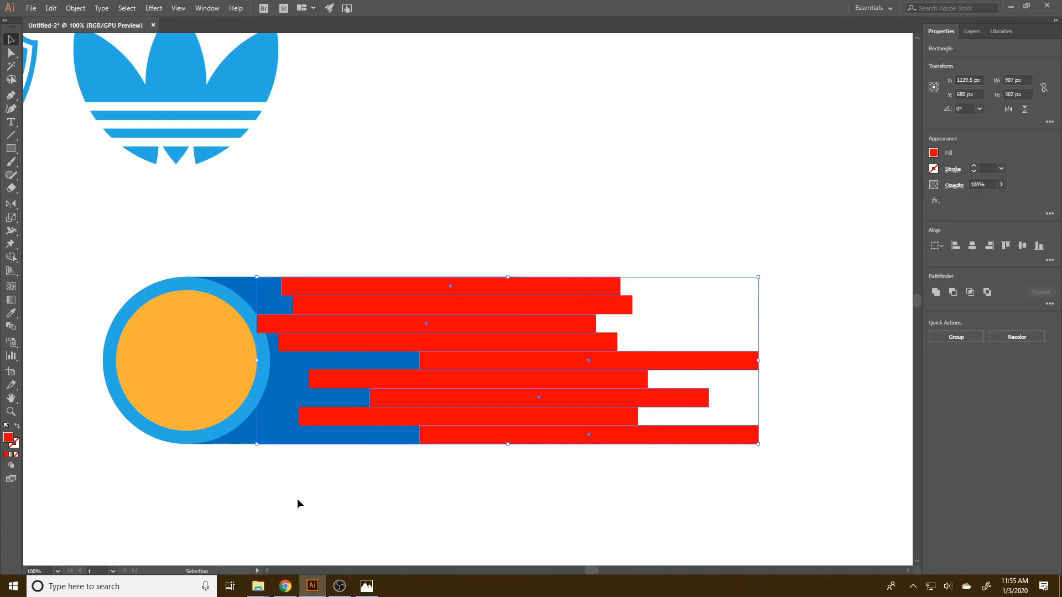
shift+click(273, 431)
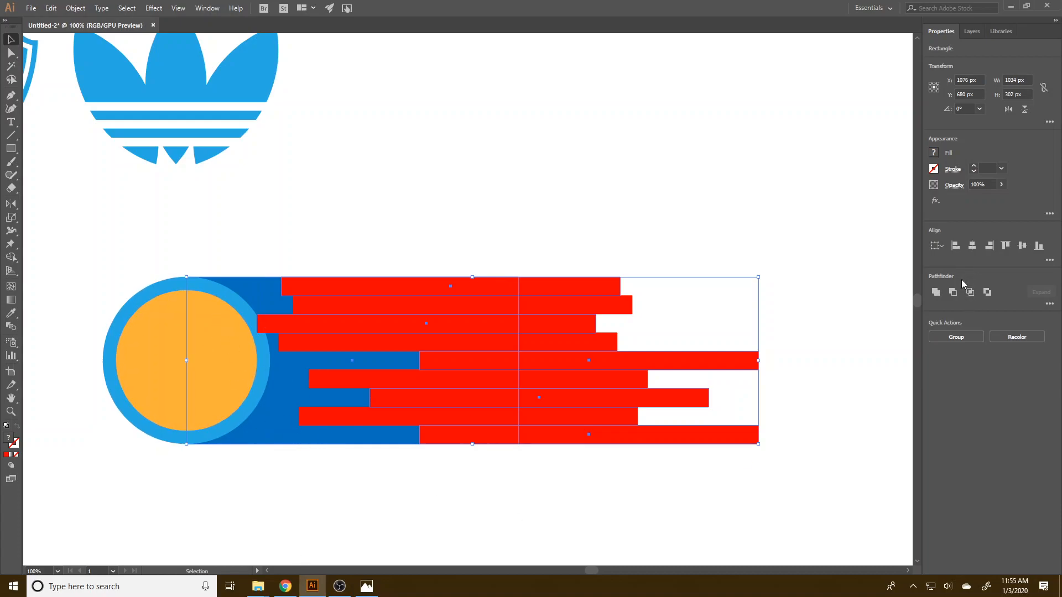
click(936, 293)
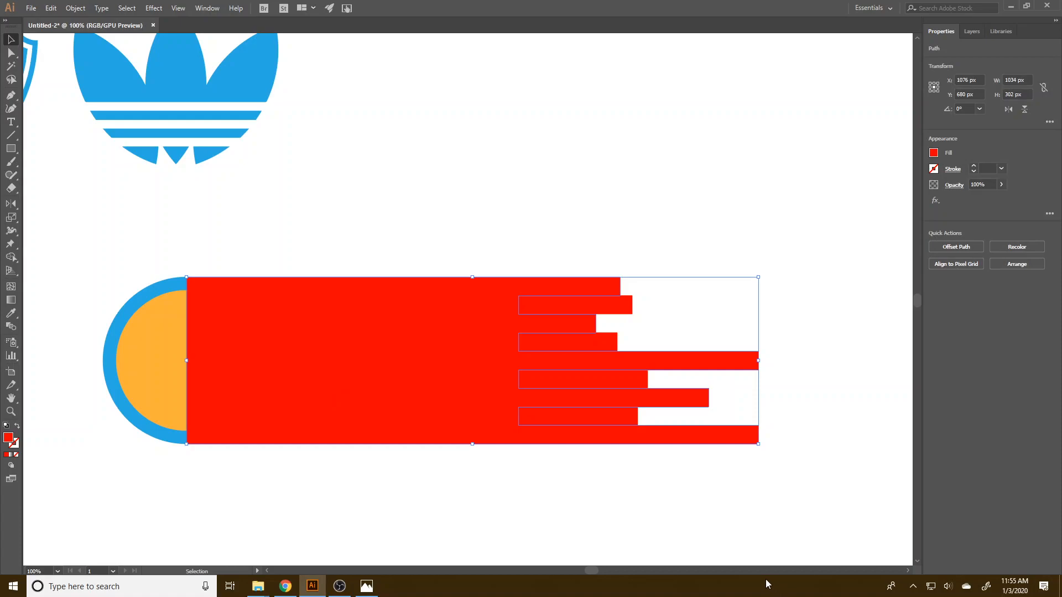
Send the united shape to the back behind the circle and fill it with dark blue.
right_click(307, 403)
mouse_move(382, 347)
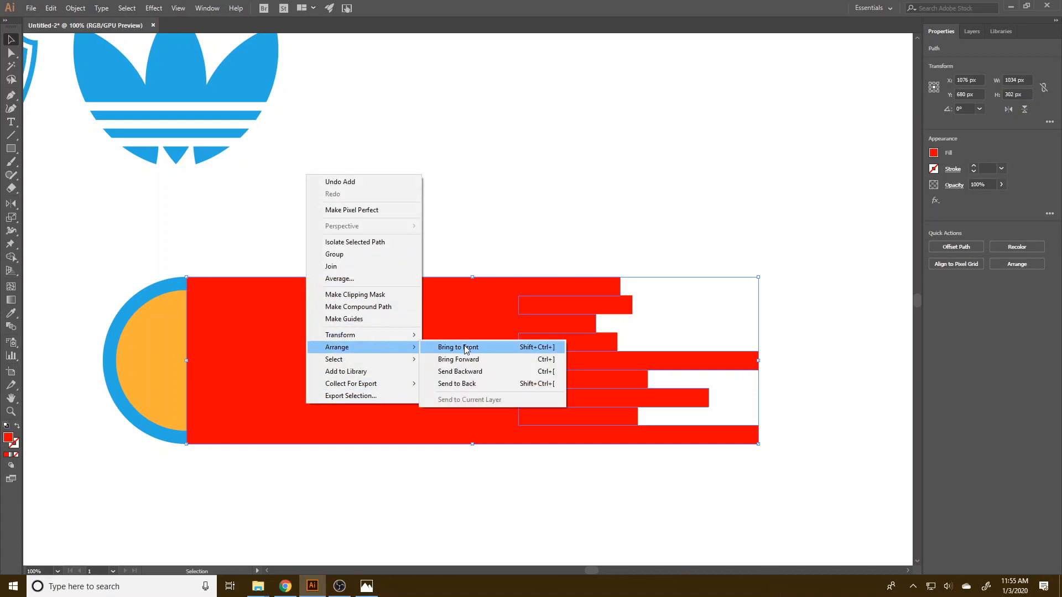
click(470, 383)
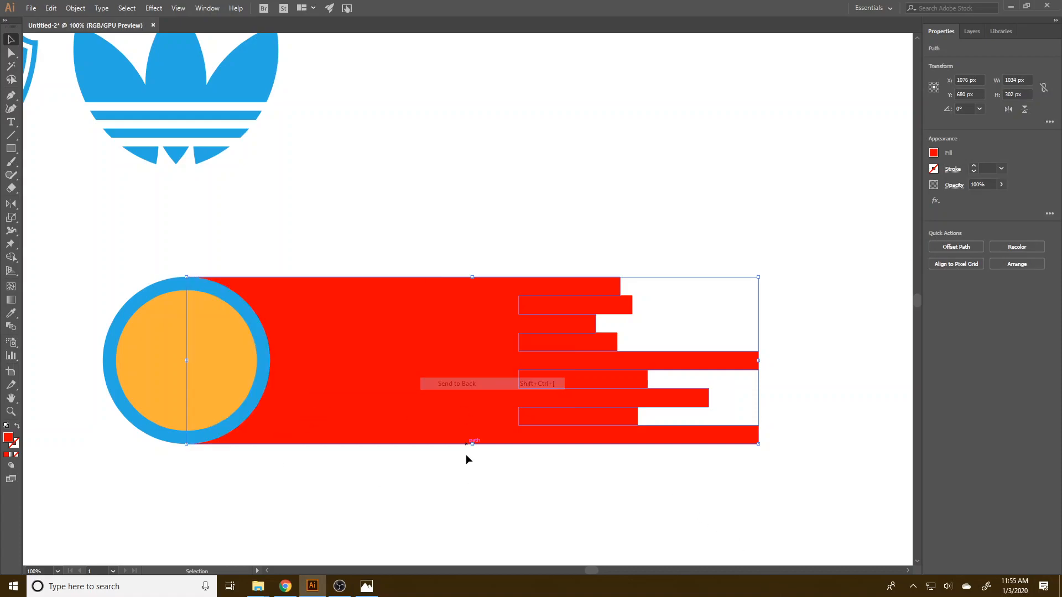
click(934, 153)
click(880, 204)
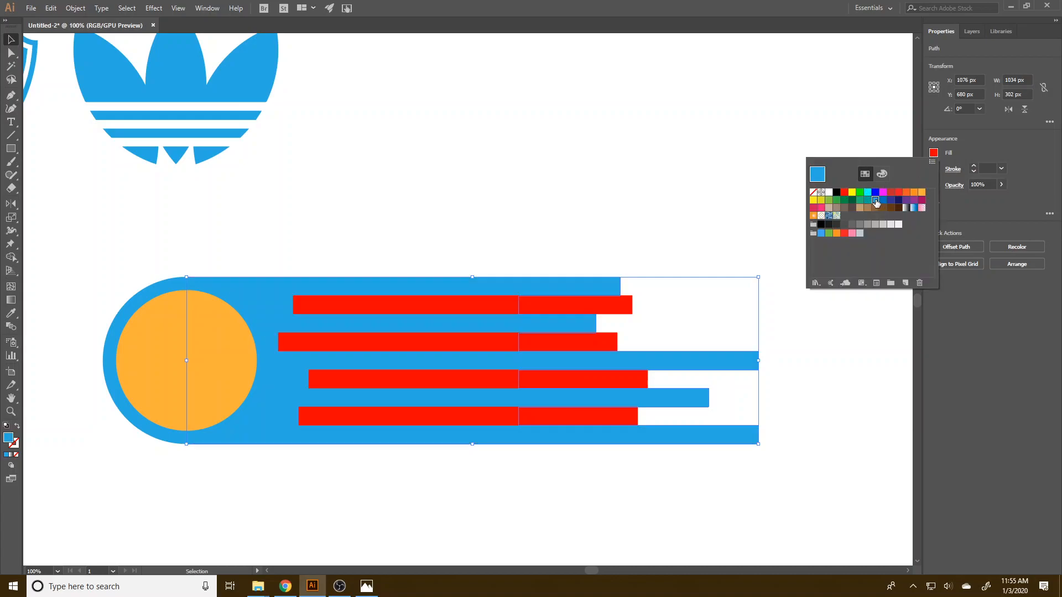
click(934, 154)
click(883, 202)
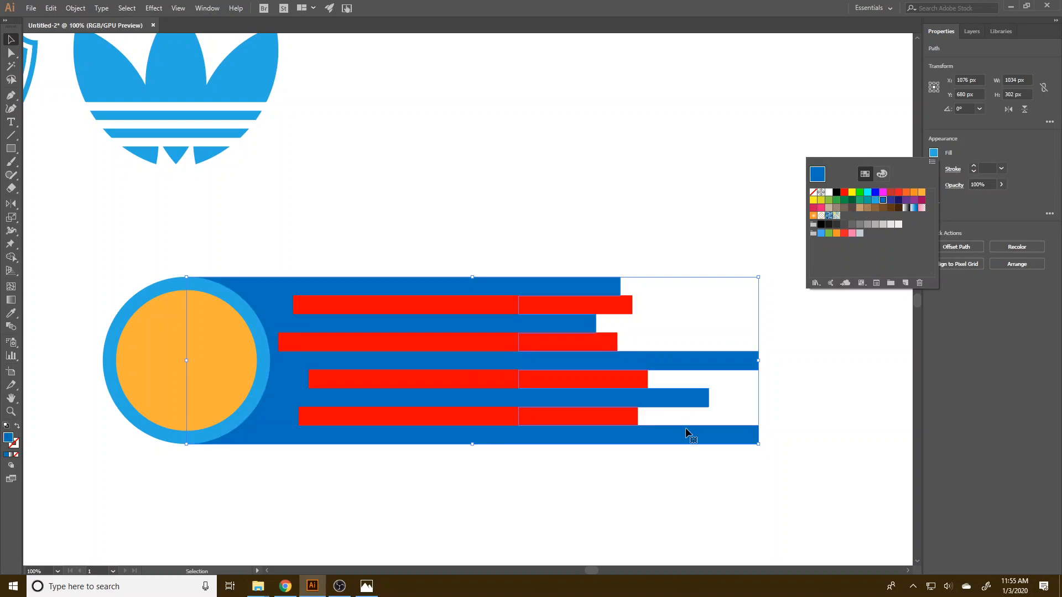
Subtract the four remaining red strips from the dark blue tail shape with Minus Front.
click(704, 461)
click(612, 418)
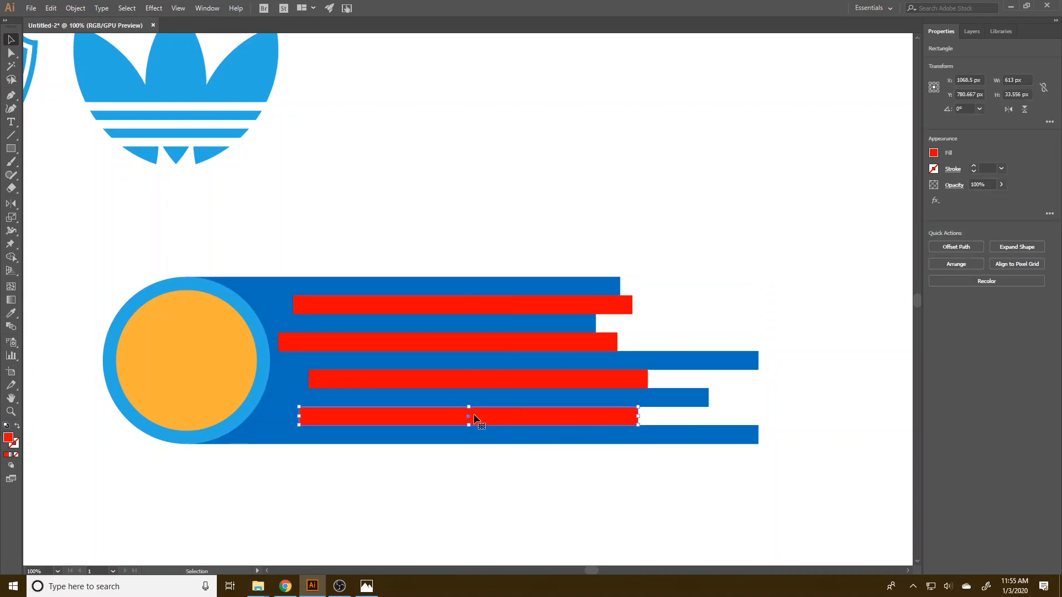
shift+click(512, 382)
shift+click(514, 340)
shift+click(507, 309)
click(952, 292)
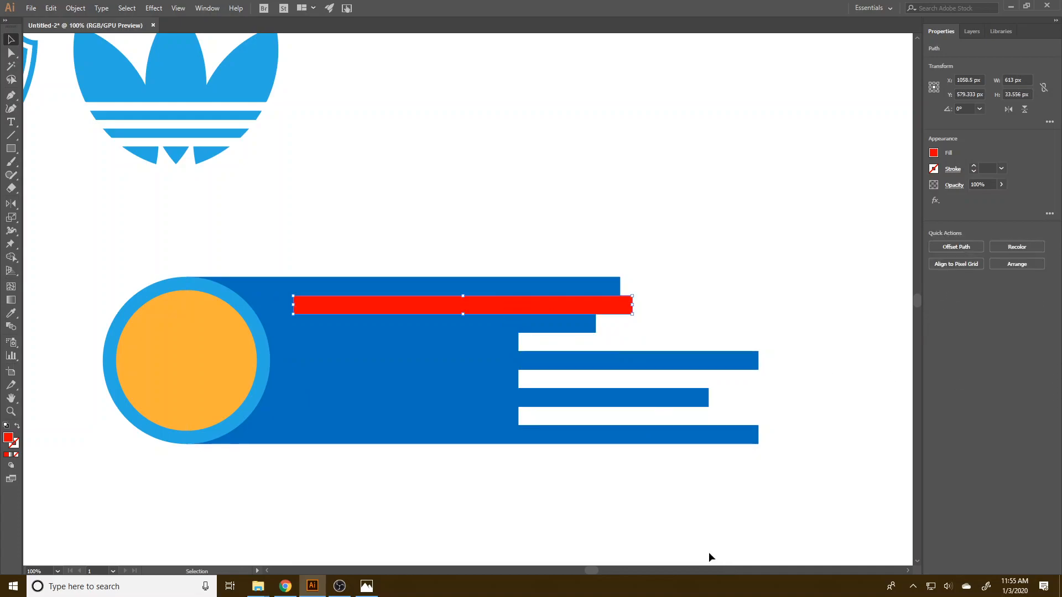
key(ctrl+z)
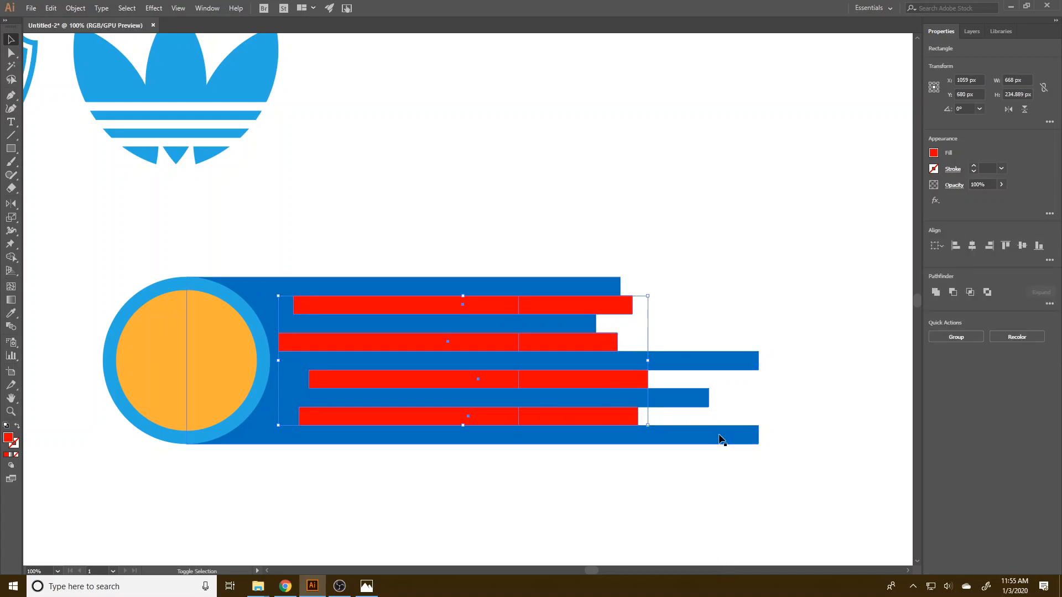
shift+click(266, 293)
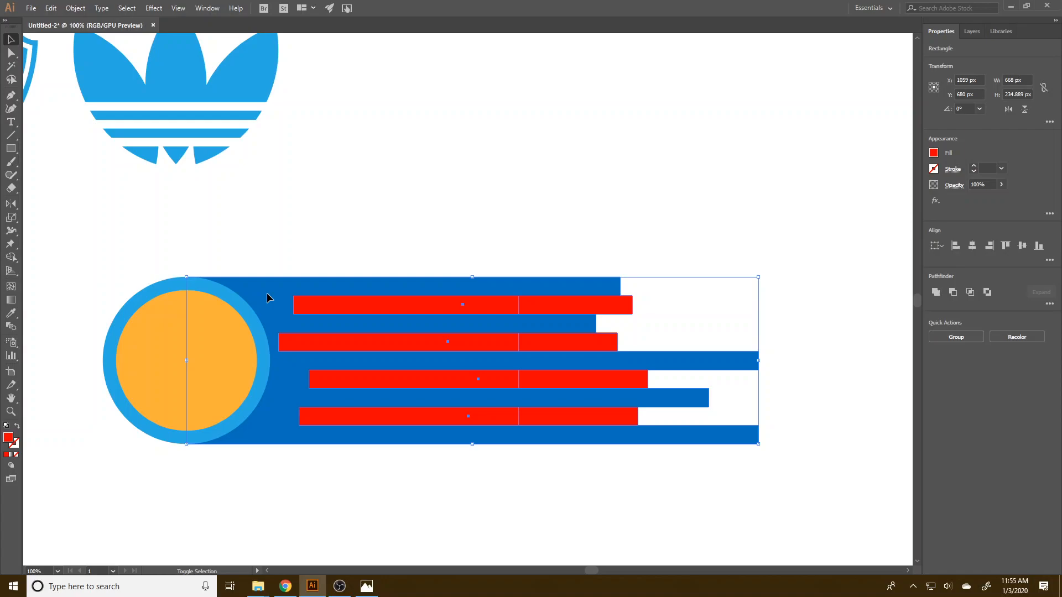
click(953, 292)
Send the cut dark blue tail shape to the back, behind the ringed circle.
click(601, 526)
click(227, 390)
key(a)
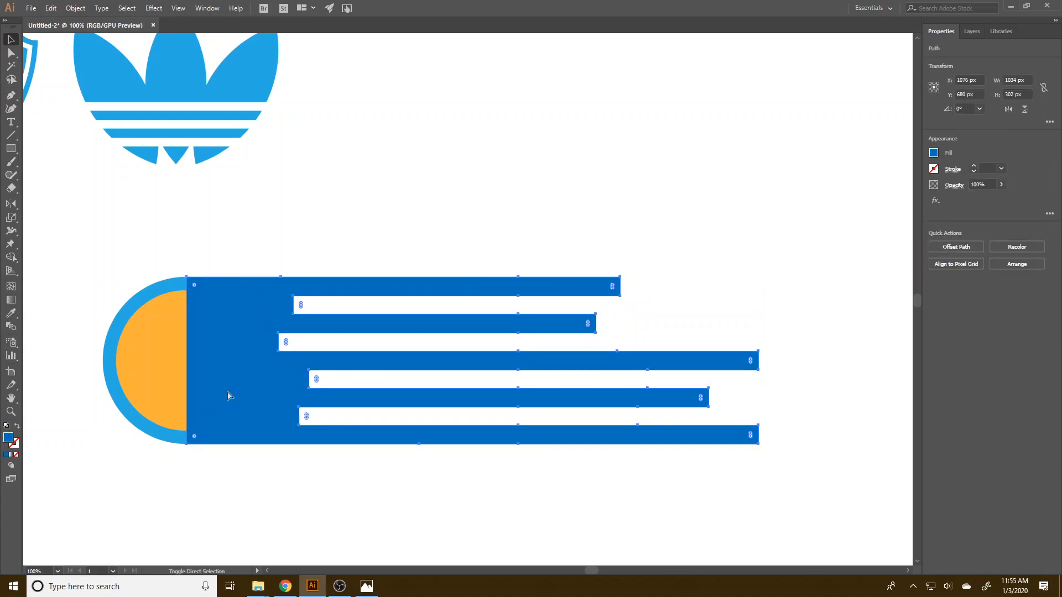
key(ctrl+shift+bracketleft)
key(v)
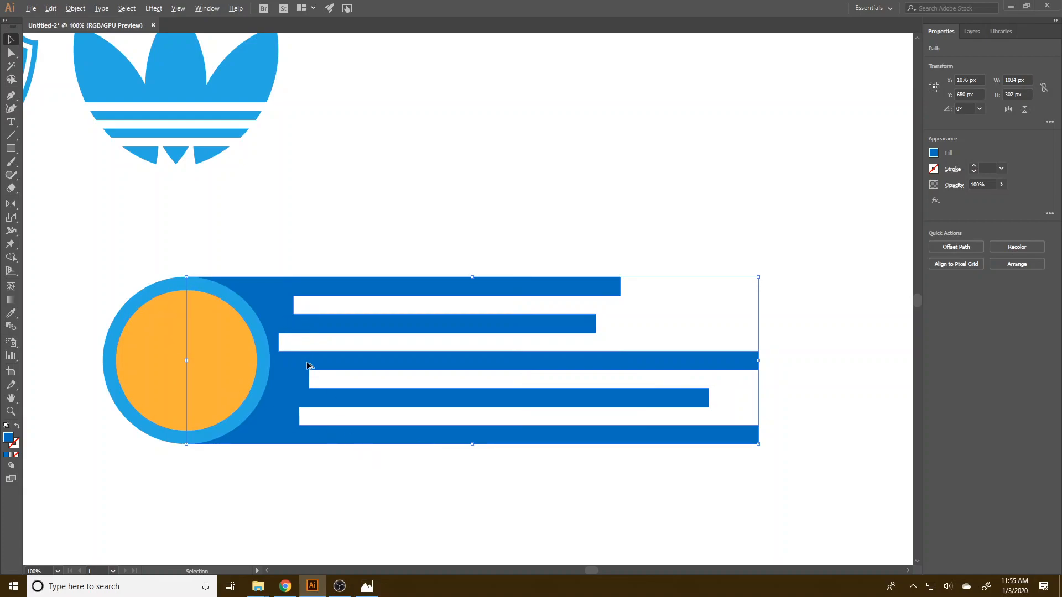
Activate the Direct Selection tool on the dark blue tail to expose the corner handles at the inner ends of its slots.
scroll(307, 365, up, 2)
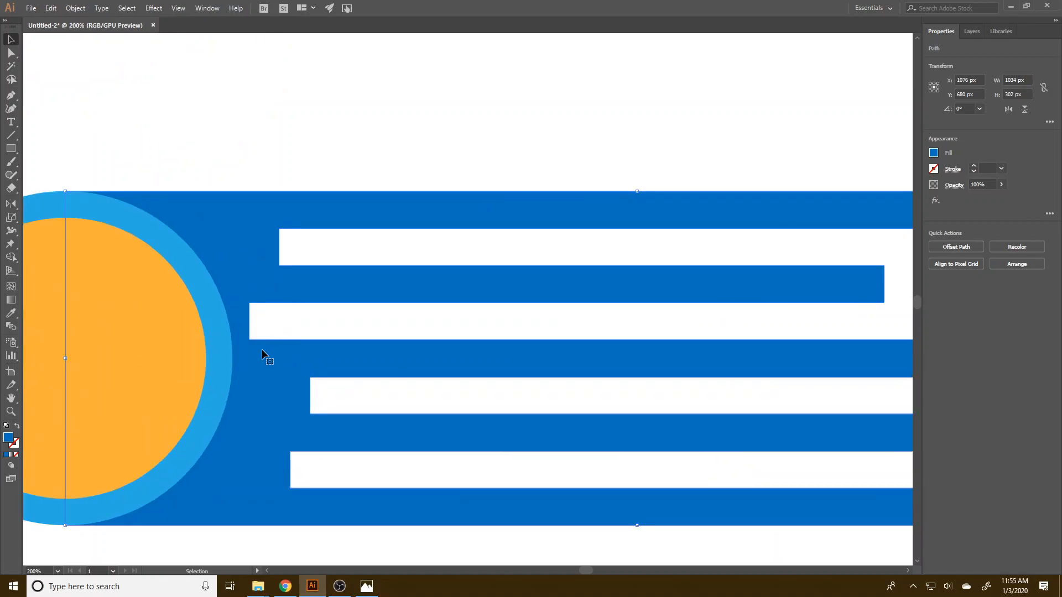
click(11, 52)
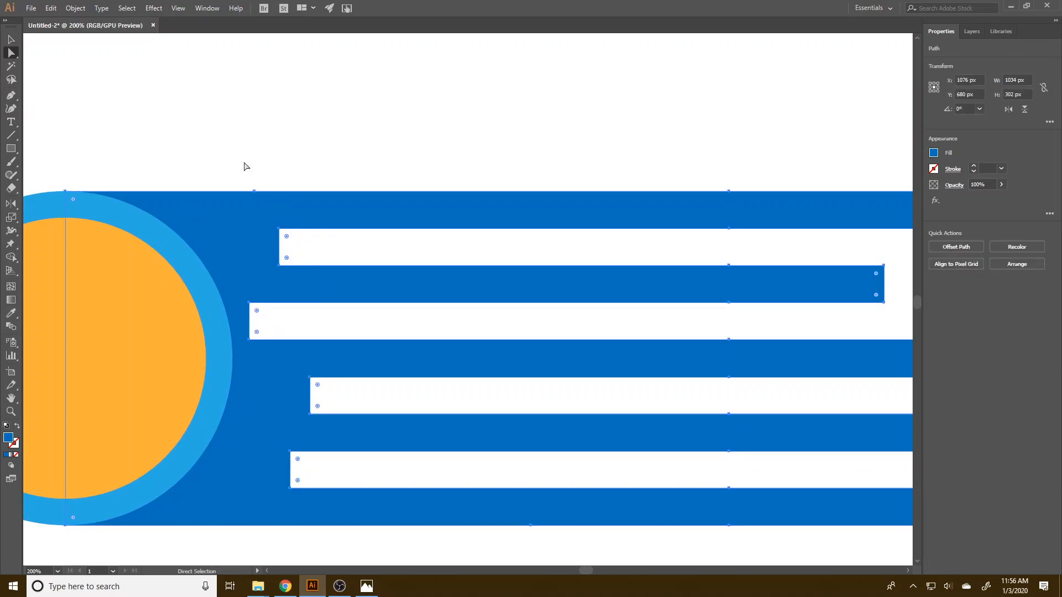
Round the outer tips and inner slot ends of the dark blue tail fully with the corner handles, then deselect.
drag(225, 153, 813, 555)
drag(354, 342, 813, 377)
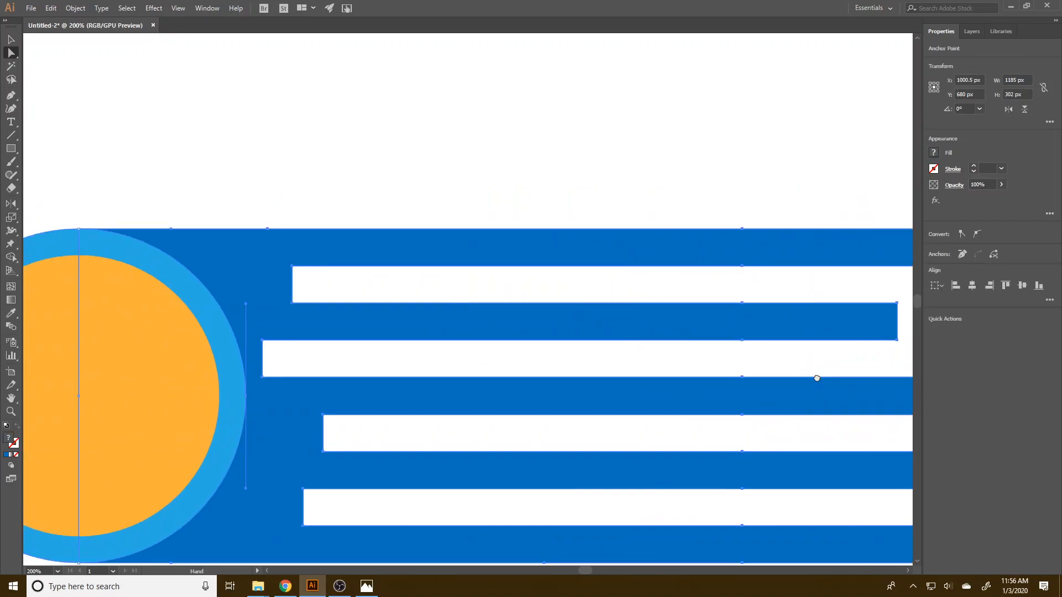
drag(245, 408, 544, 250)
drag(412, 217, 457, 256)
drag(635, 353, 761, 429)
scroll(625, 415, down, 4)
click(637, 510)
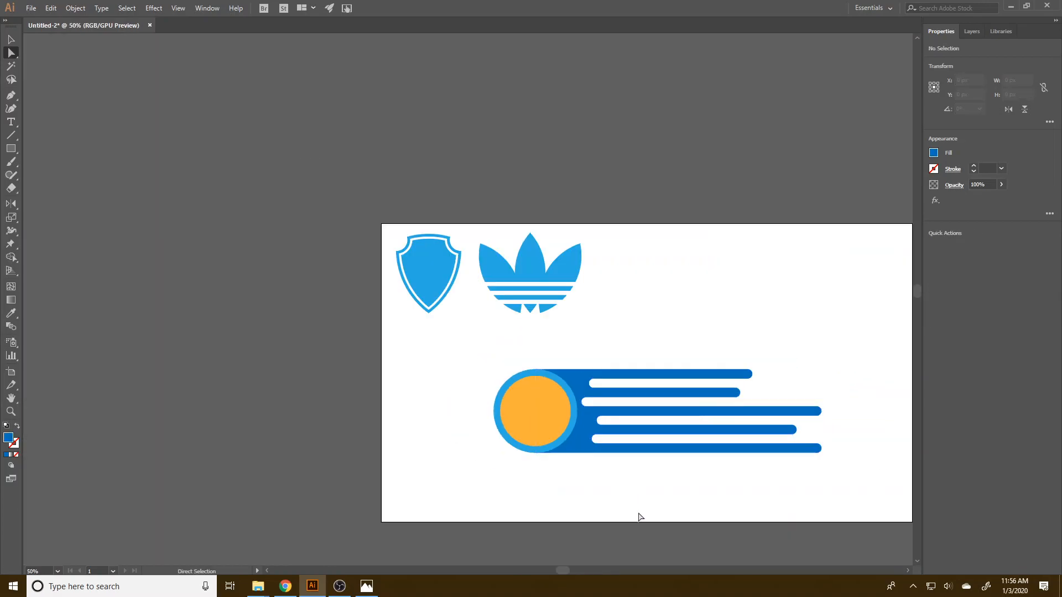
click(582, 446)
click(566, 479)
click(558, 444)
shift+click(573, 451)
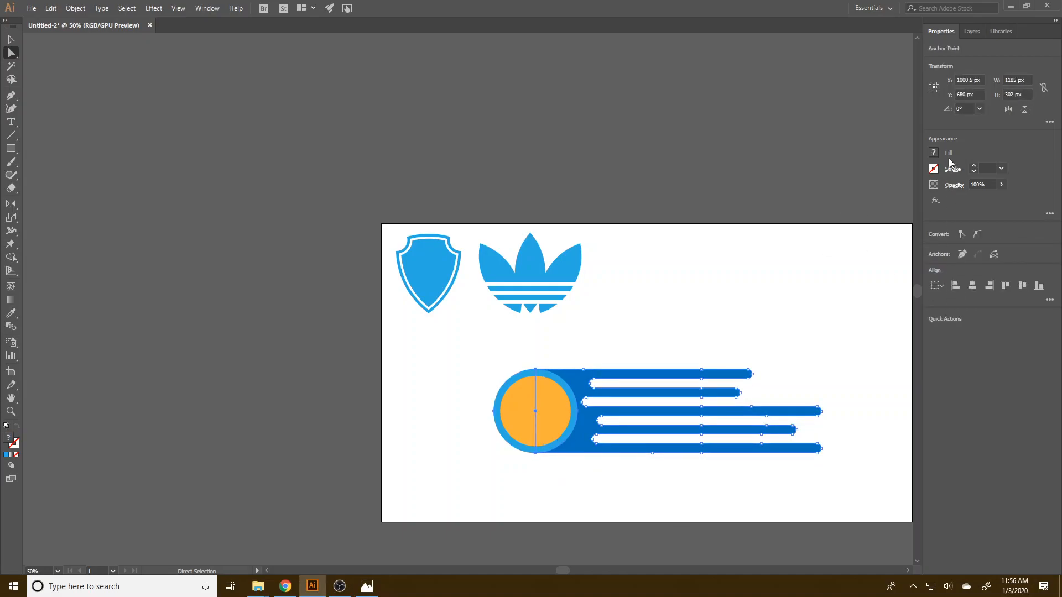
click(767, 426)
click(560, 298)
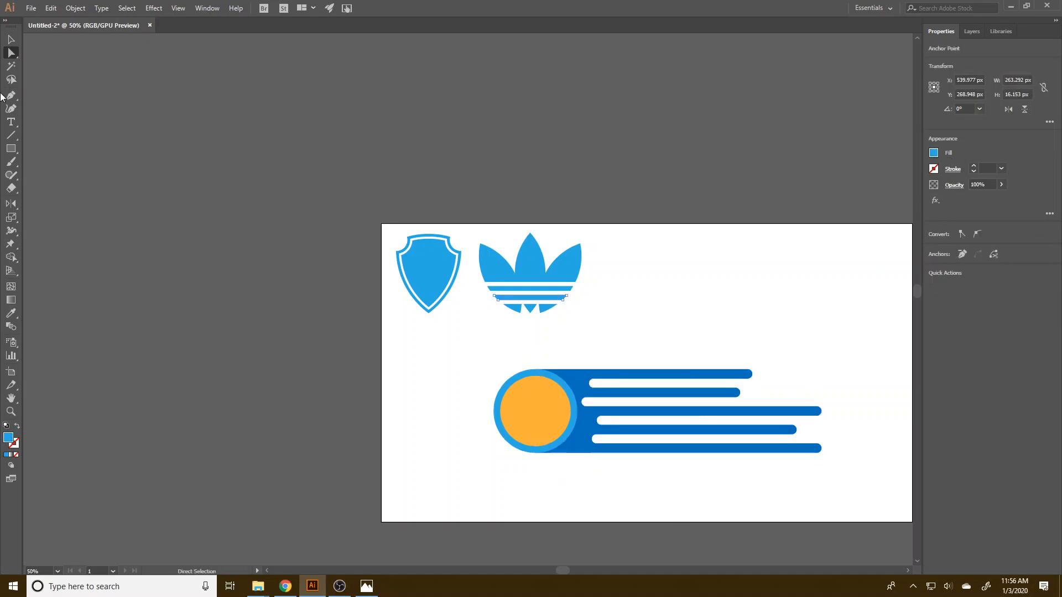
Select the light blue circle and the dark blue tail with the Selection tool and unite them into one shape.
click(11, 41)
click(558, 381)
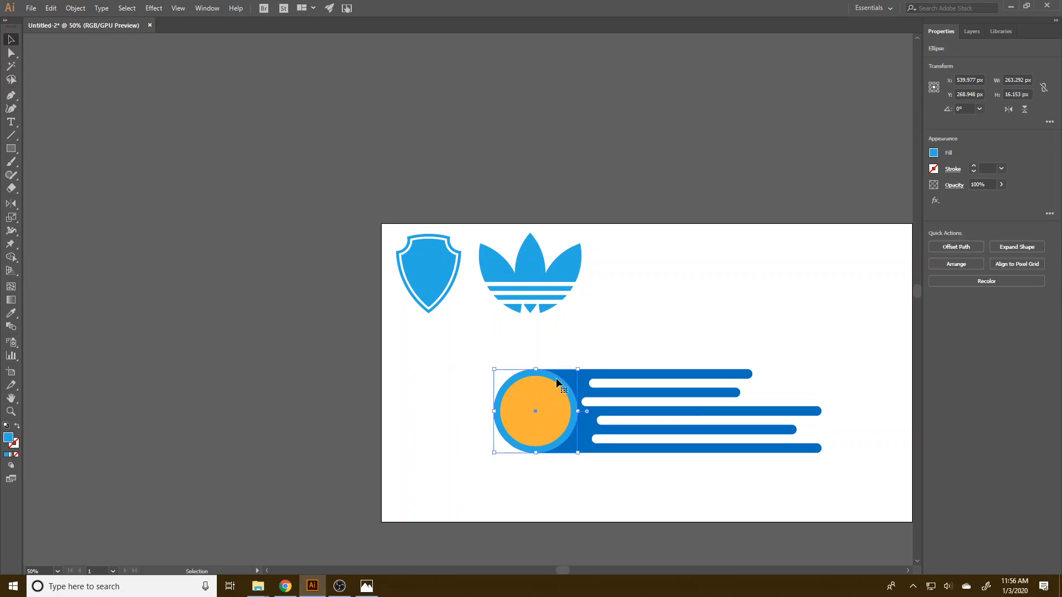
shift+click(602, 375)
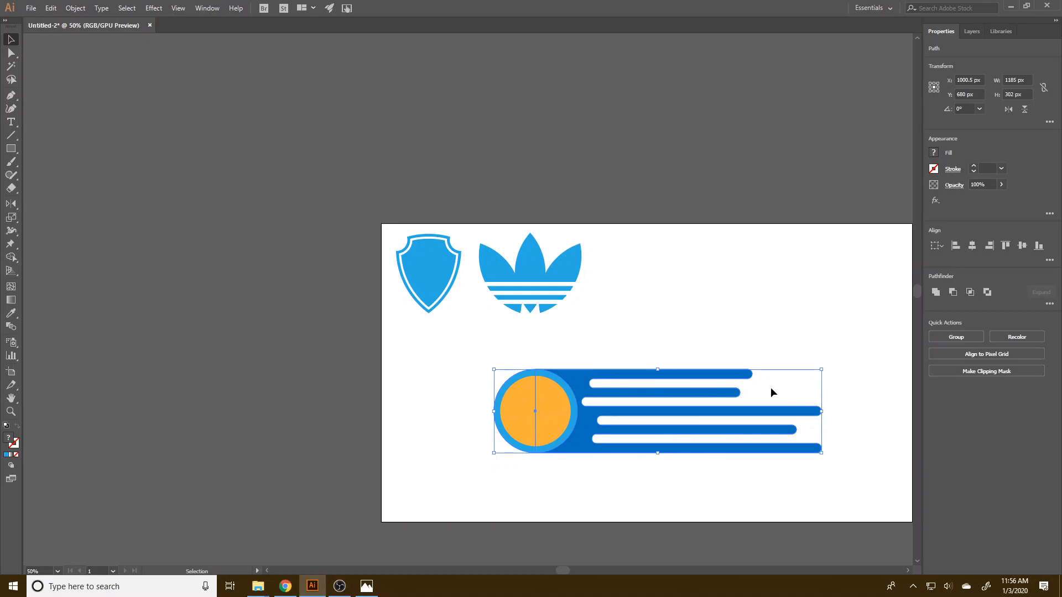
click(935, 293)
click(566, 496)
Cut the orange circle out of the united comet shape with Minus Front.
click(515, 402)
drag(620, 504, 513, 378)
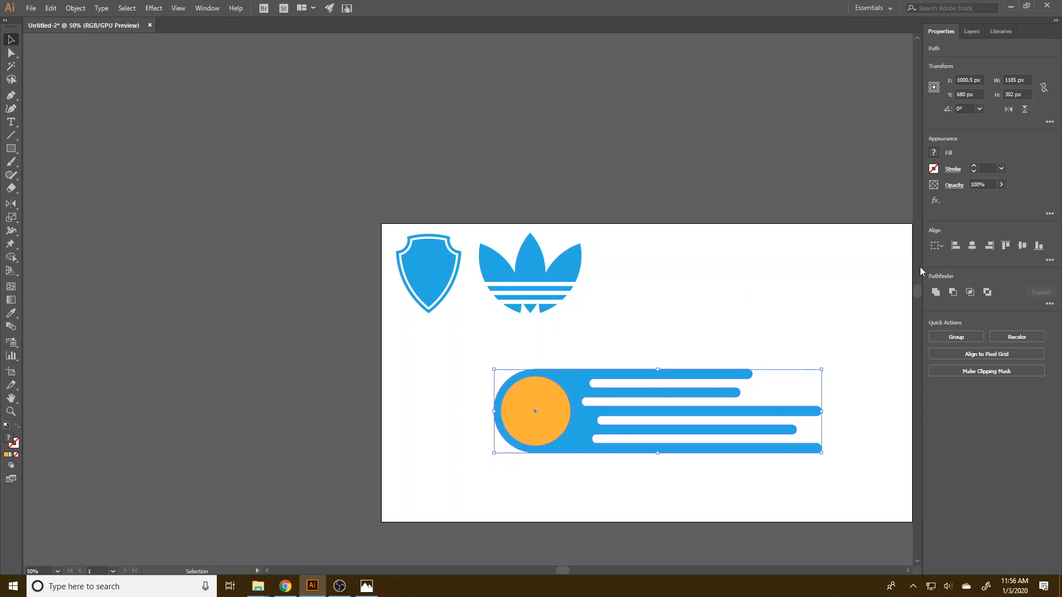
click(952, 292)
click(718, 508)
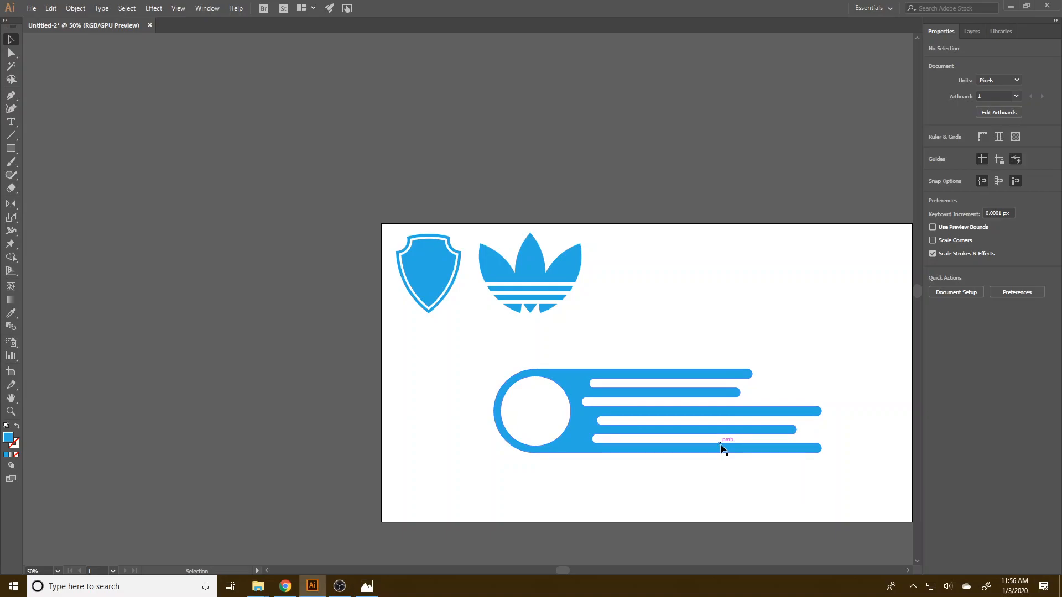
Scale down the comet shape, rotate it about 30° with its tail pointing up, and move it to the artboard's upper right area.
click(585, 437)
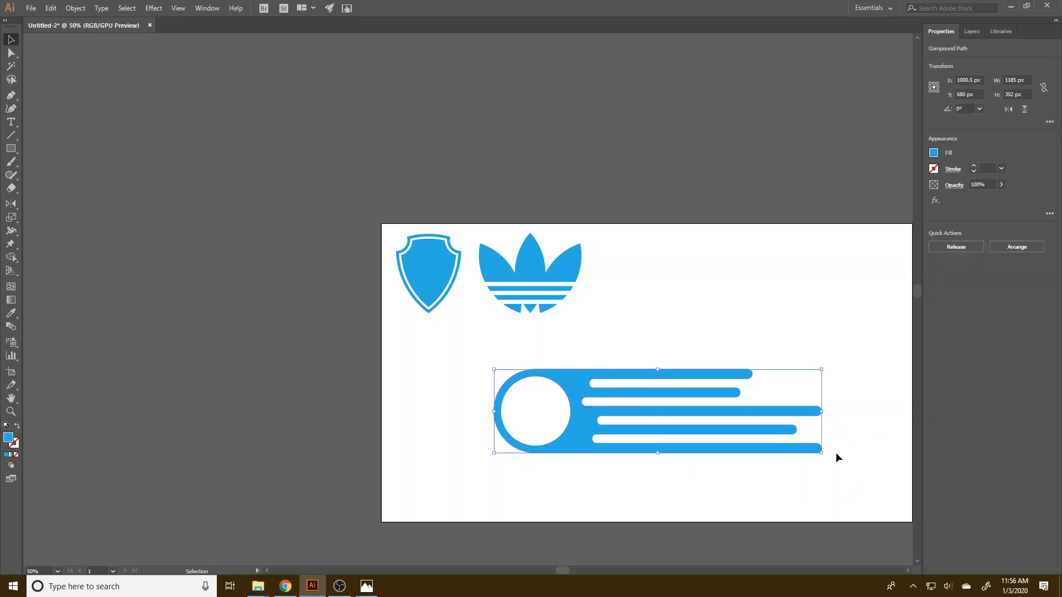
drag(821, 411, 781, 423)
key(ctrl+z)
drag(821, 453, 748, 370)
drag(623, 408, 755, 310)
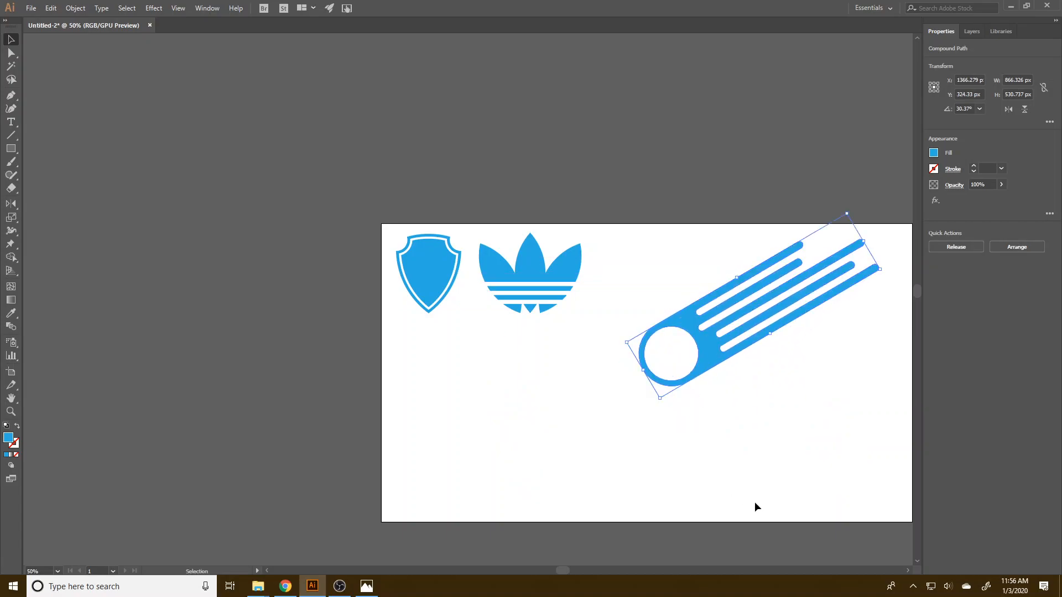
Arrange the logos on the artboard with the shield and leaf emblem side by side and the comet below them.
drag(543, 286, 570, 294)
drag(722, 352, 699, 347)
click(483, 423)
drag(590, 311, 588, 335)
click(688, 338)
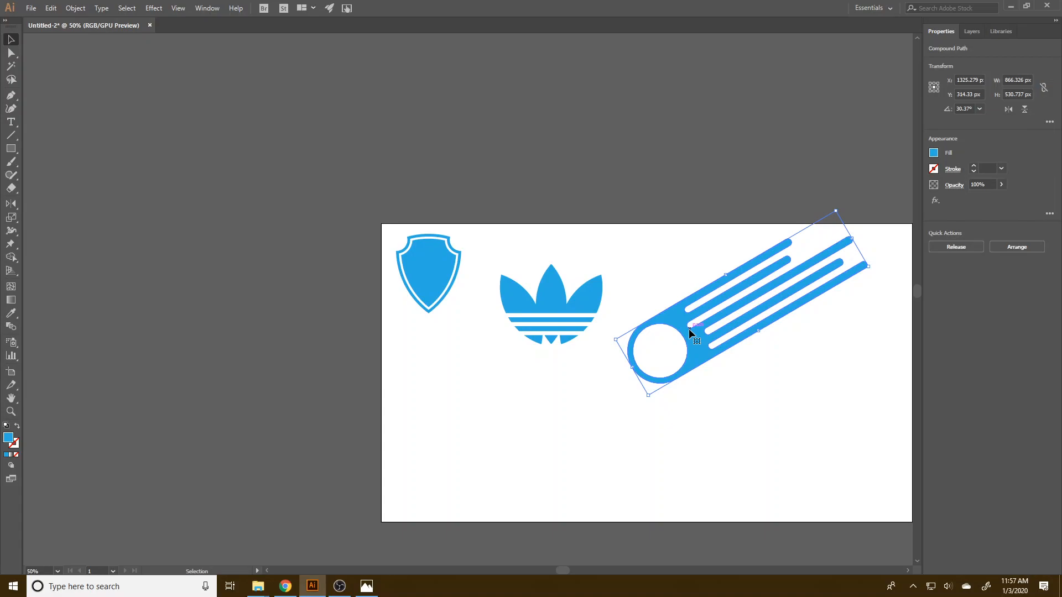
drag(679, 333, 481, 463)
drag(564, 299, 577, 282)
drag(403, 272, 411, 287)
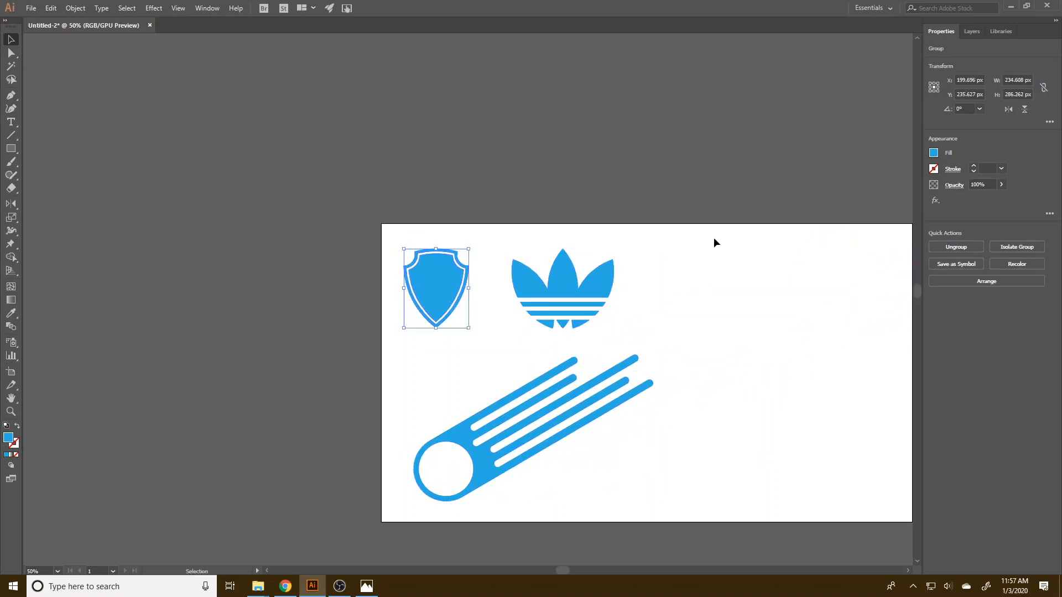
Save the document as an Adobe Illustrator file named "pathfinder 1", accepting the save options.
key(space)
drag(728, 442, 623, 436)
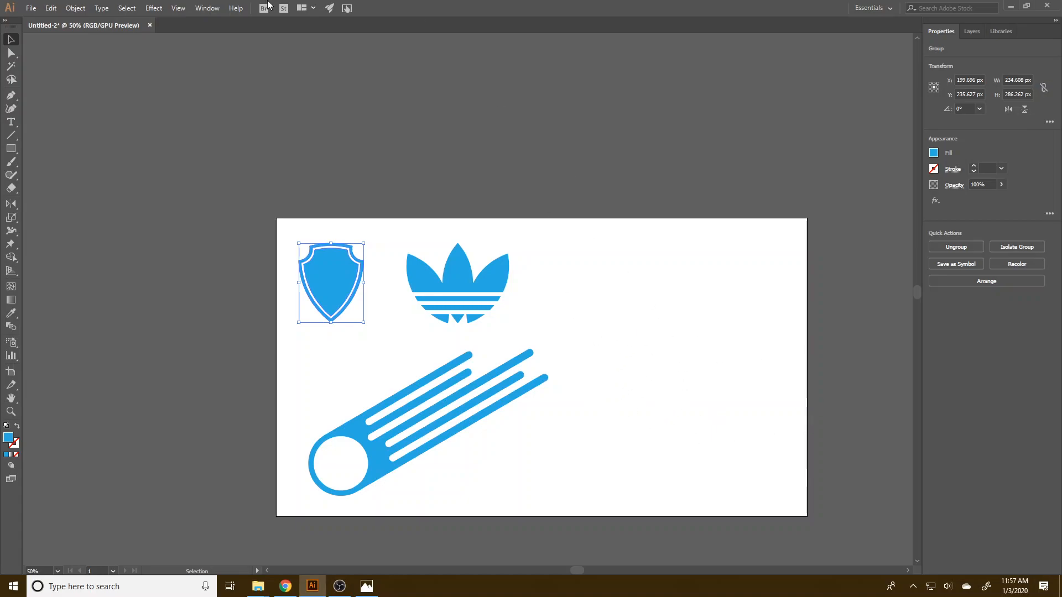
click(31, 8)
click(75, 98)
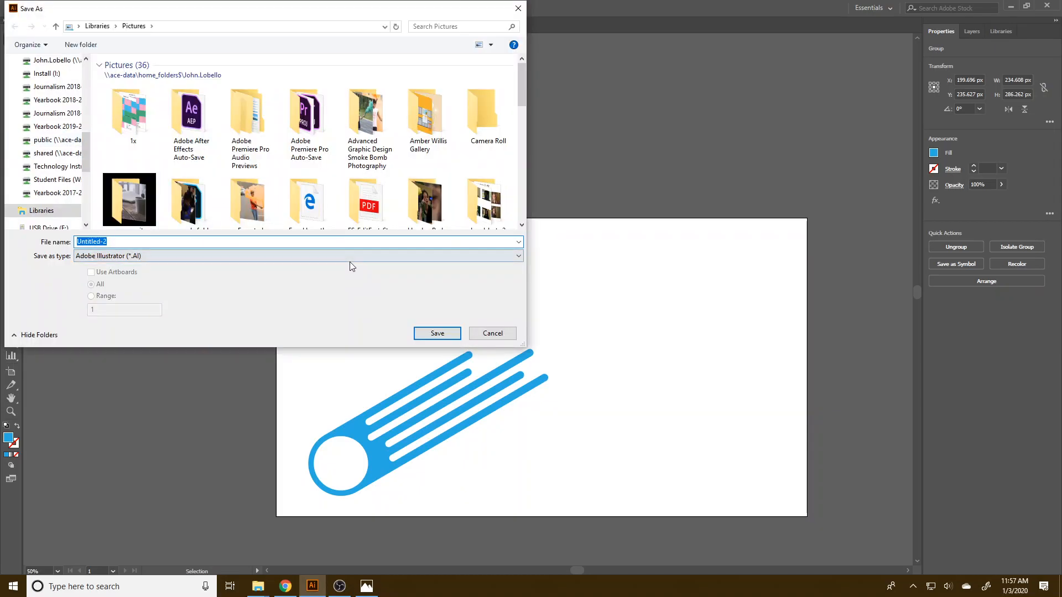
text(PATH)
key(BackSpace)
key(BackSpace)
key(BackSpace)
key(BackSpace)
text(pathfrinde)
key(BackSpace)
key(BackSpace)
key(BackSpace)
key(BackSpace)
key(BackSpace)
text(inder)
key(Return)
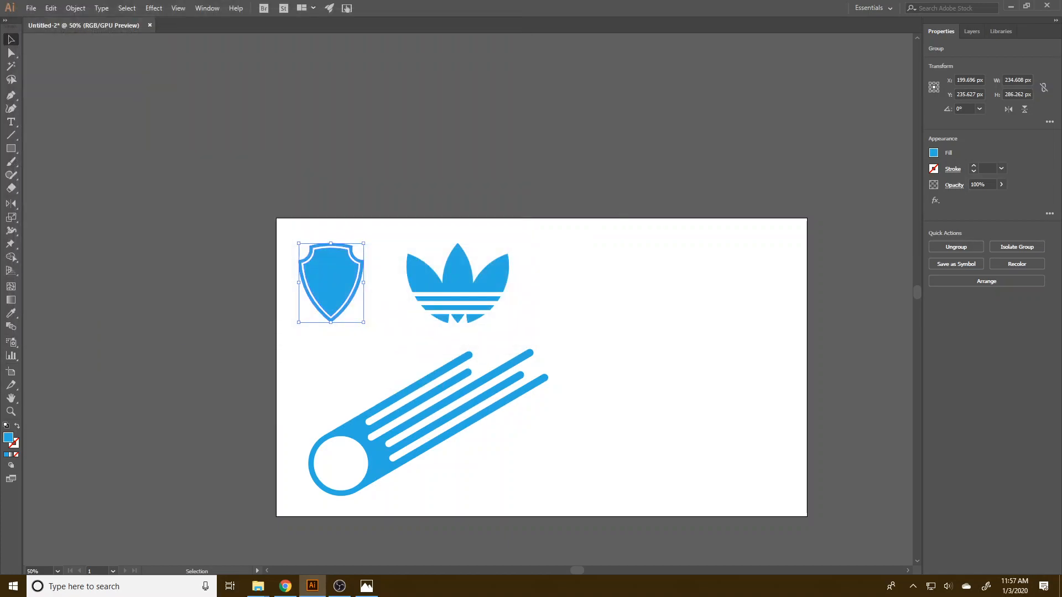
click(165, 333)
Start an Export for Screens of the artboard and check the target folder without changing it.
click(29, 8)
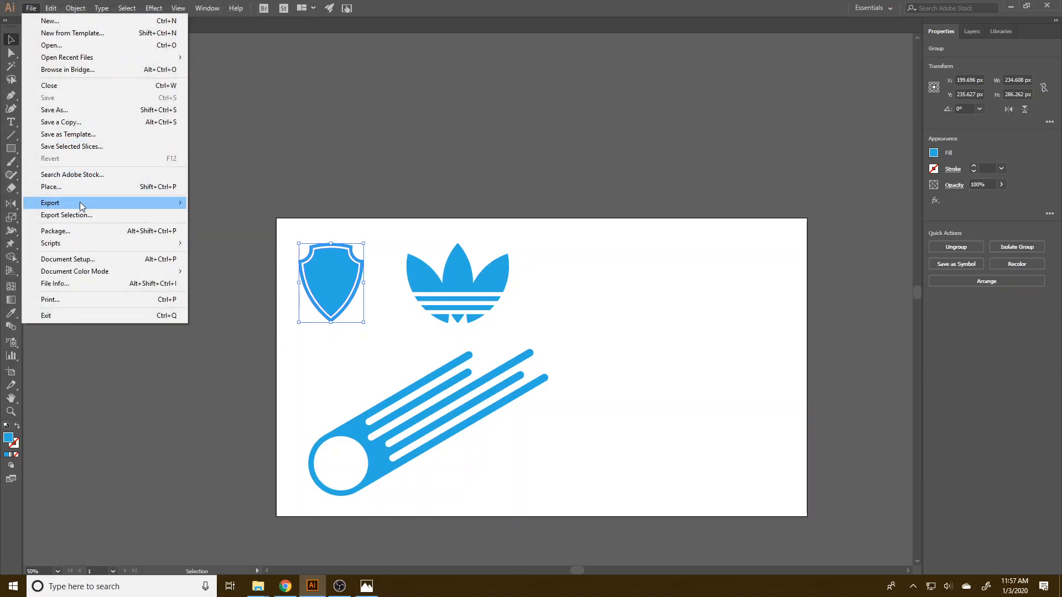
mouse_move(83, 205)
click(225, 205)
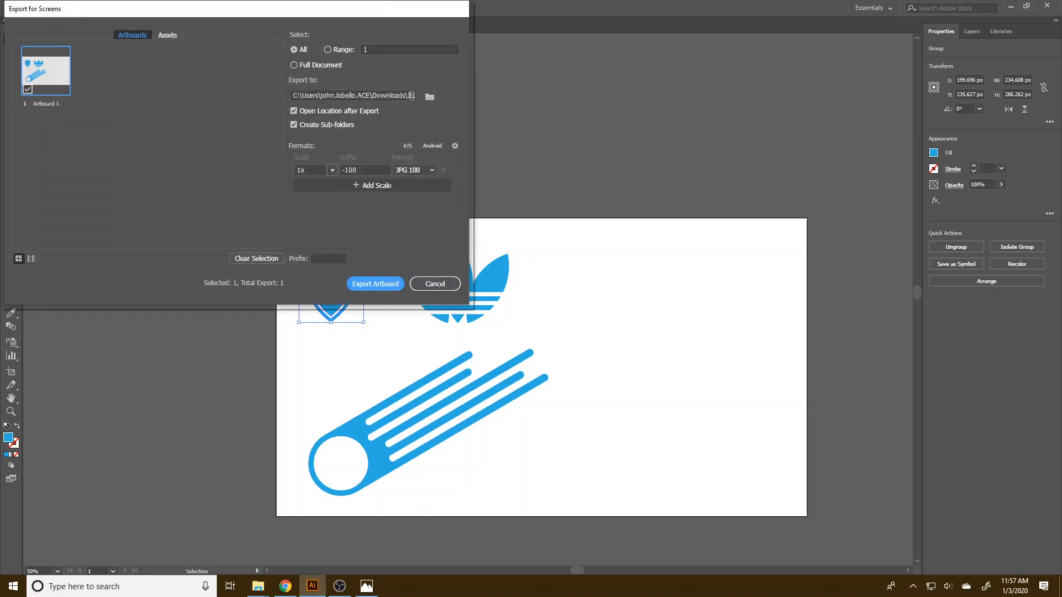
click(429, 97)
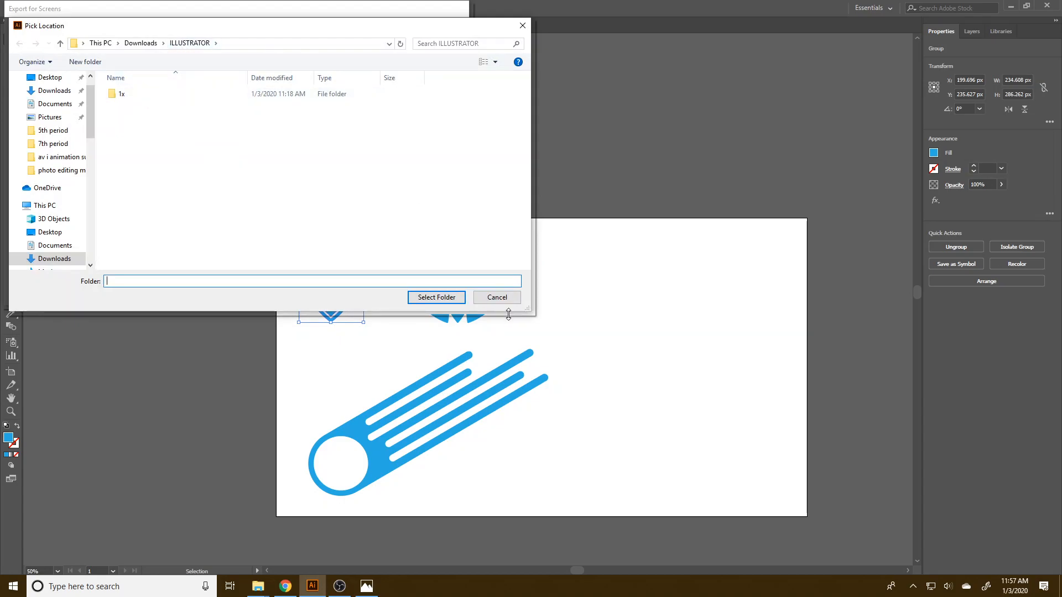
click(495, 298)
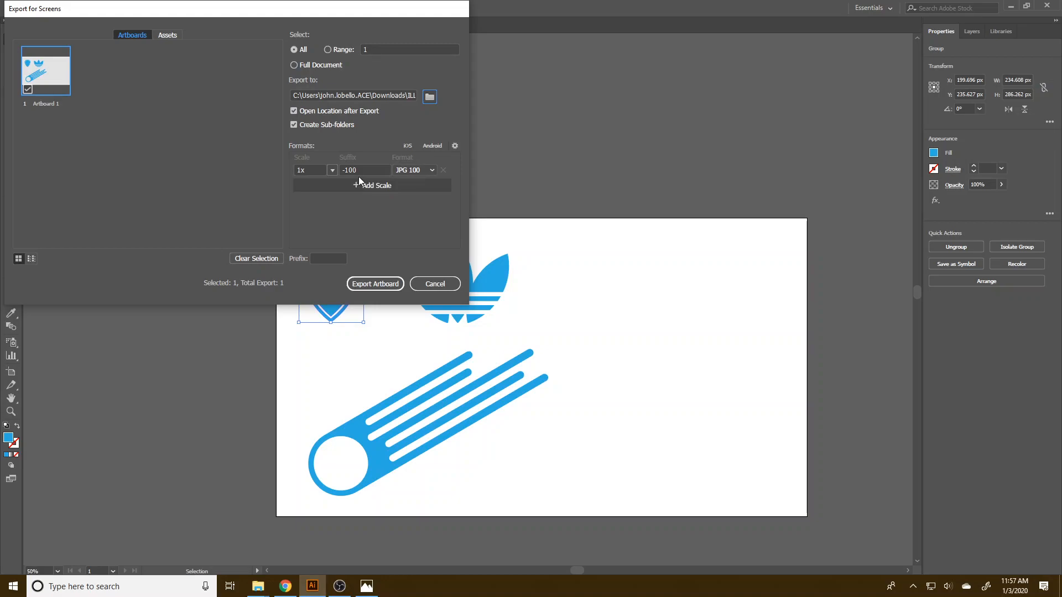
Check the file format, suffix and scale options for the artboard export.
click(419, 170)
click(422, 208)
click(367, 170)
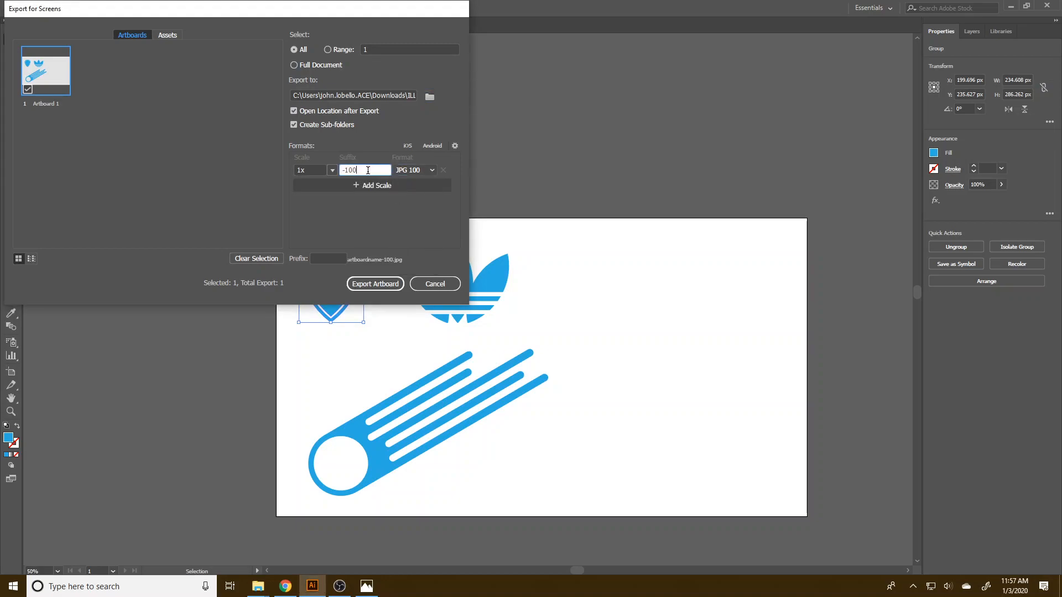
click(317, 171)
click(330, 170)
click(330, 170)
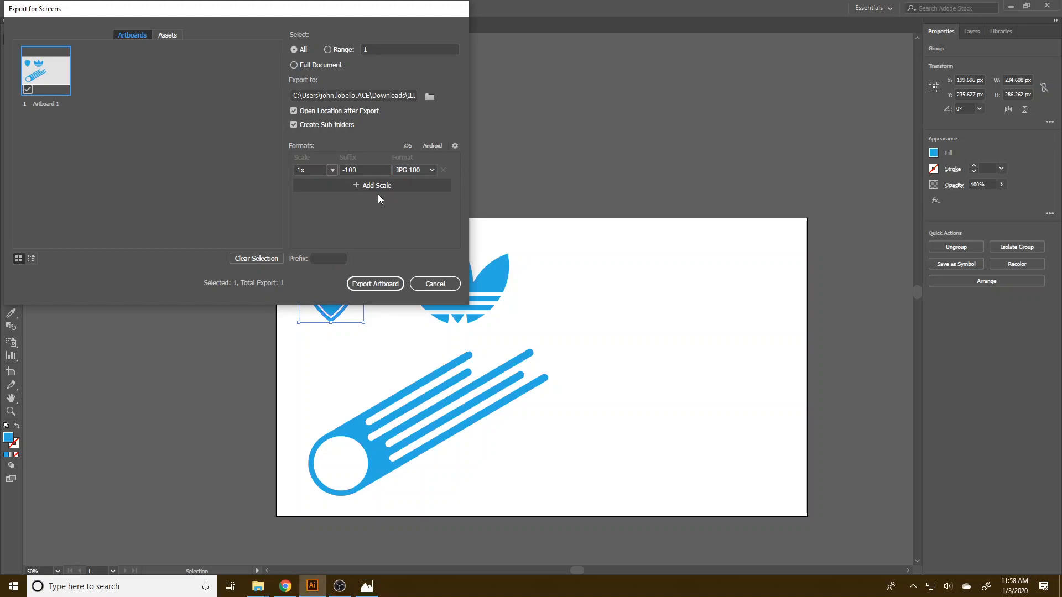
Rename the artboard to "pathfinder 1" and export it as a JPG 100 at 1x, replacing the existing file.
double_click(45, 103)
text(pathfinder 1)
key(Return)
click(384, 287)
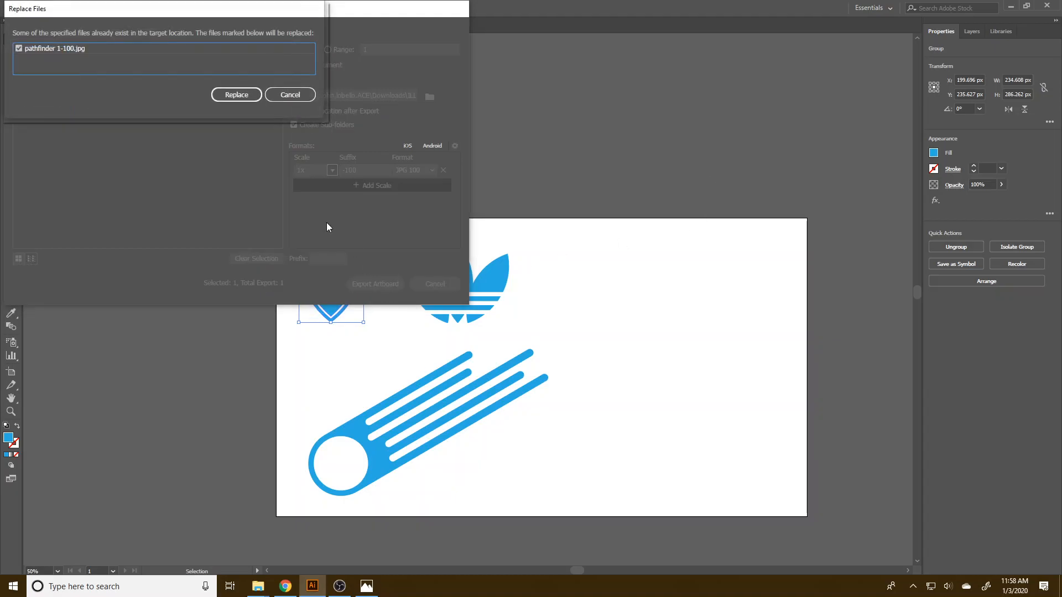
click(237, 94)
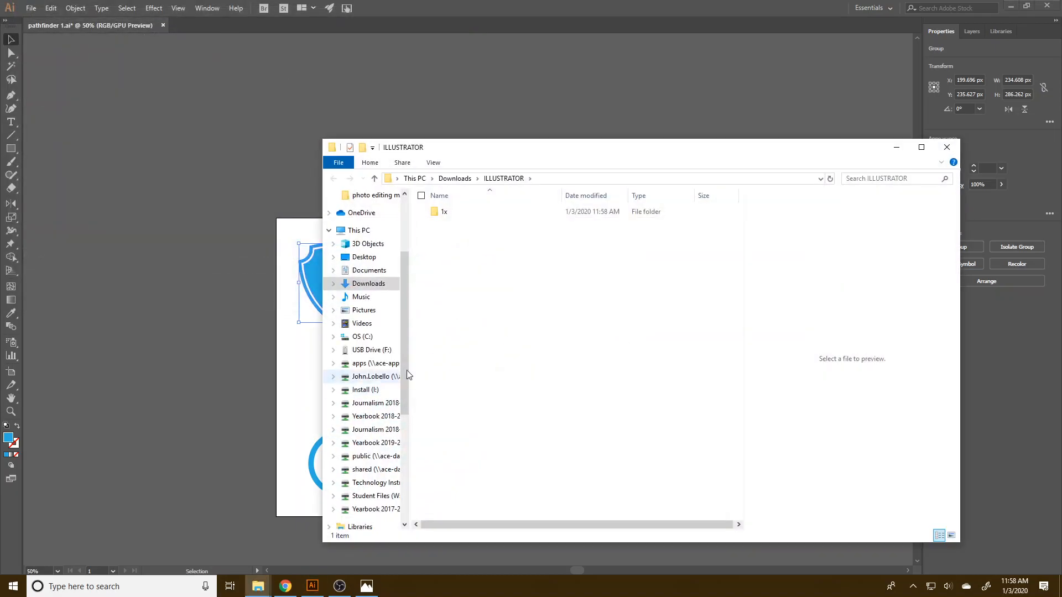
Open the exported pathfinder 1-100.jpg from the 1x folder to view the result.
double_click(439, 210)
double_click(461, 214)
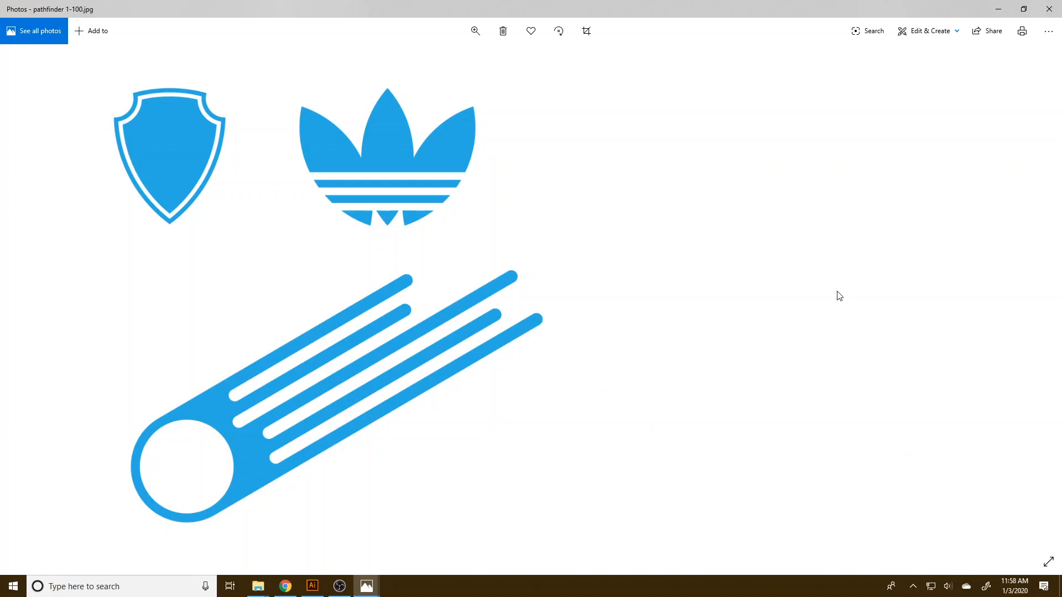
mouse_move(334, 588)
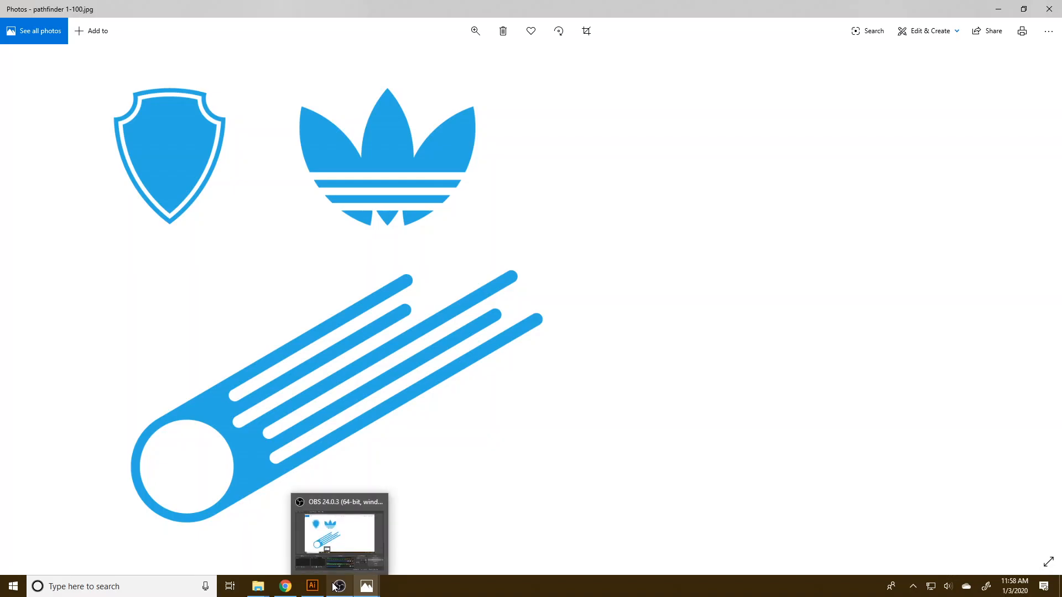
click(340, 585)
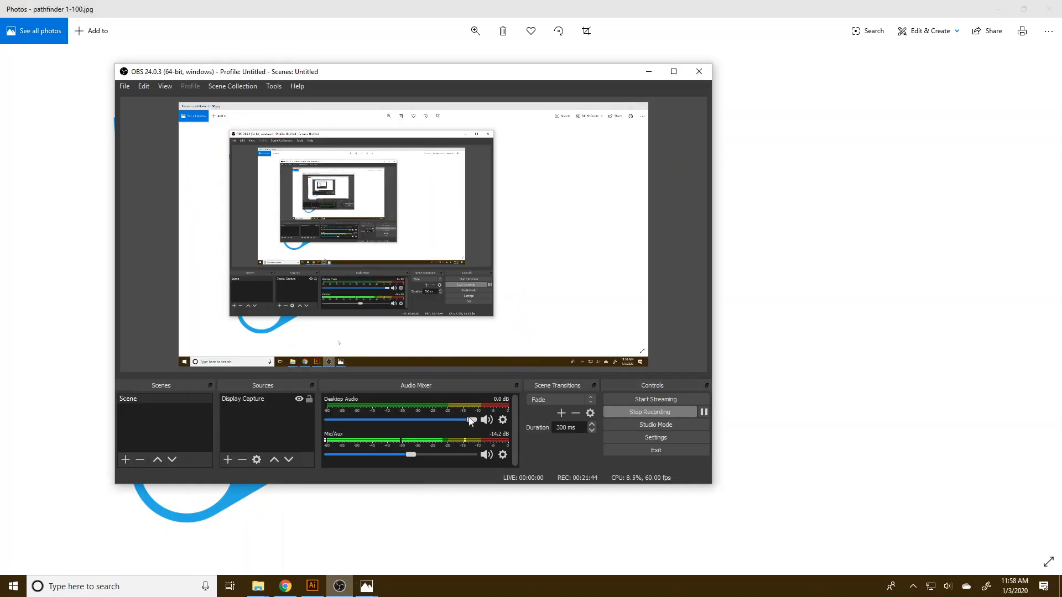